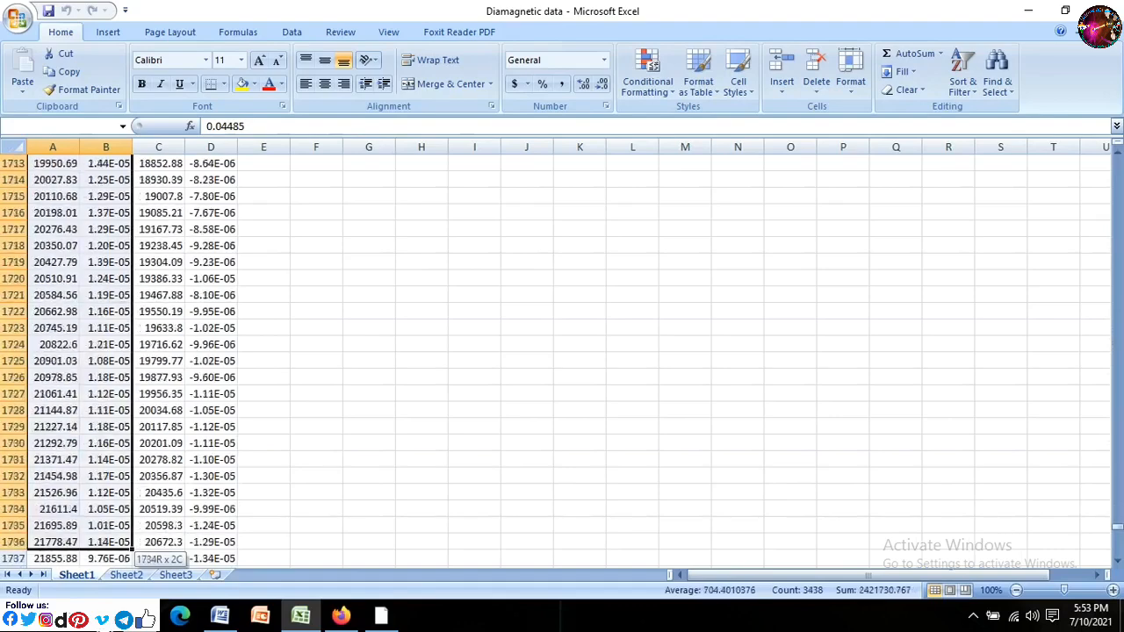
Step: Copy the 60K data in A3:B1835 from Excel and paste it into OriginPro's Book1, starting at row 1 of column A
drag(126, 520, 129, 327)
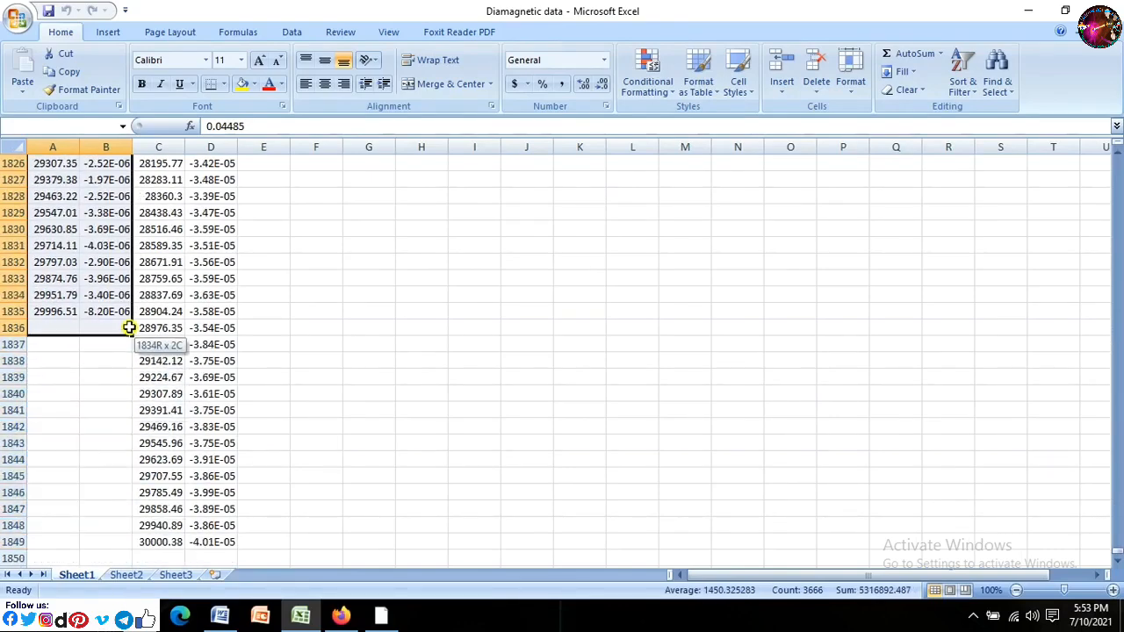
right_click(105, 288)
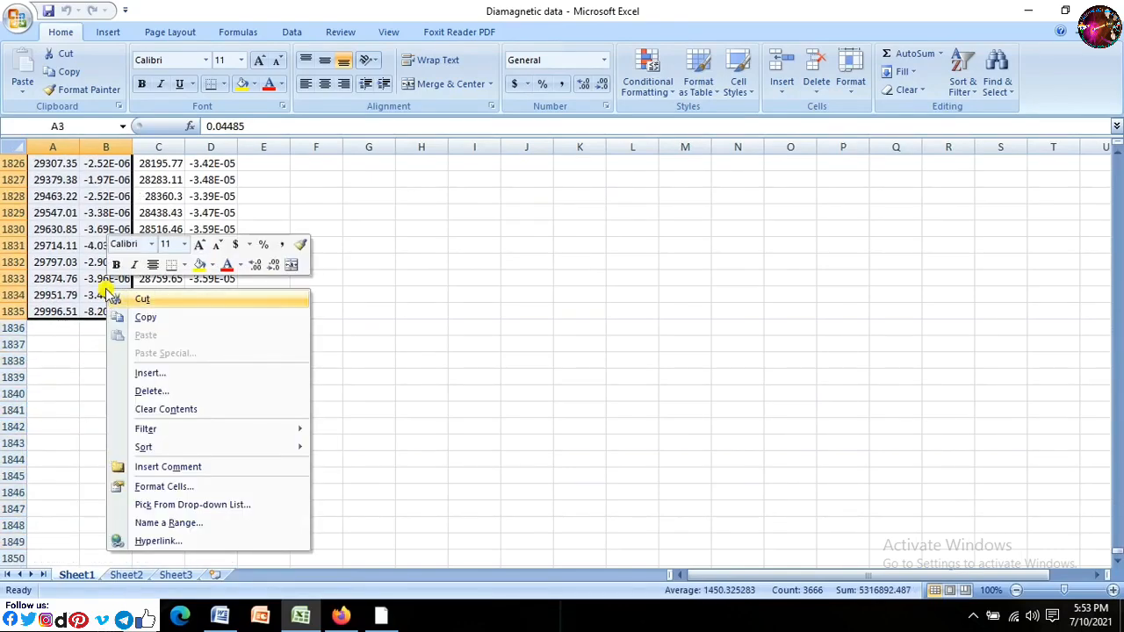
click(141, 319)
click(380, 617)
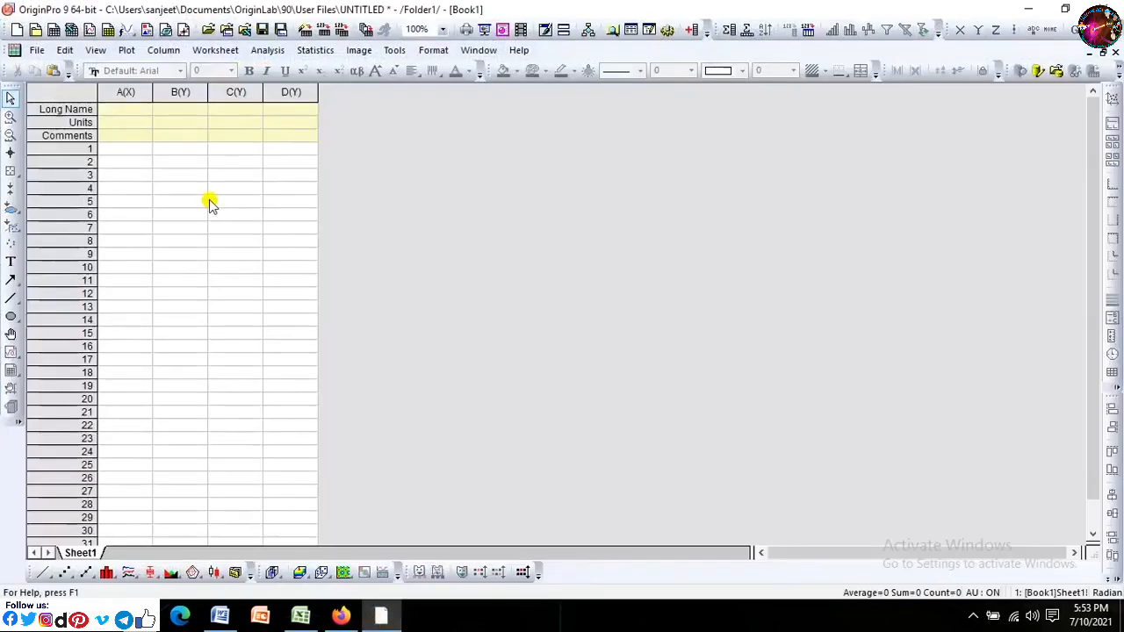
click(123, 151)
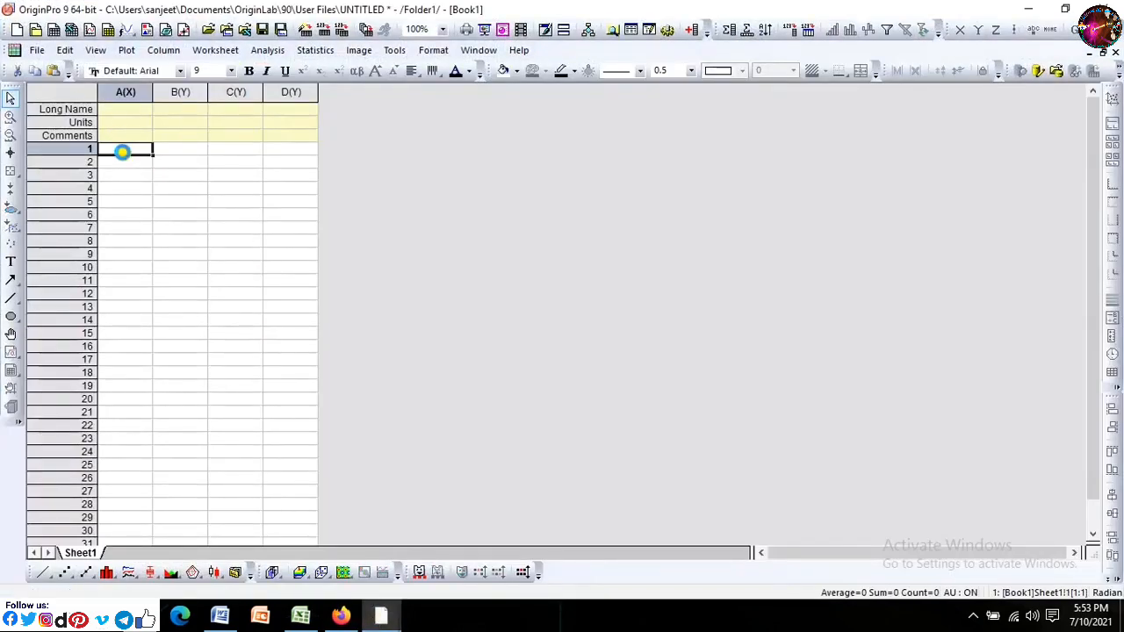
key(ctrl+v)
Step: Copy the 300K data from Excel columns C and D, starting at row 3, into OriginPro's worksheet from row 1 of column C
click(301, 617)
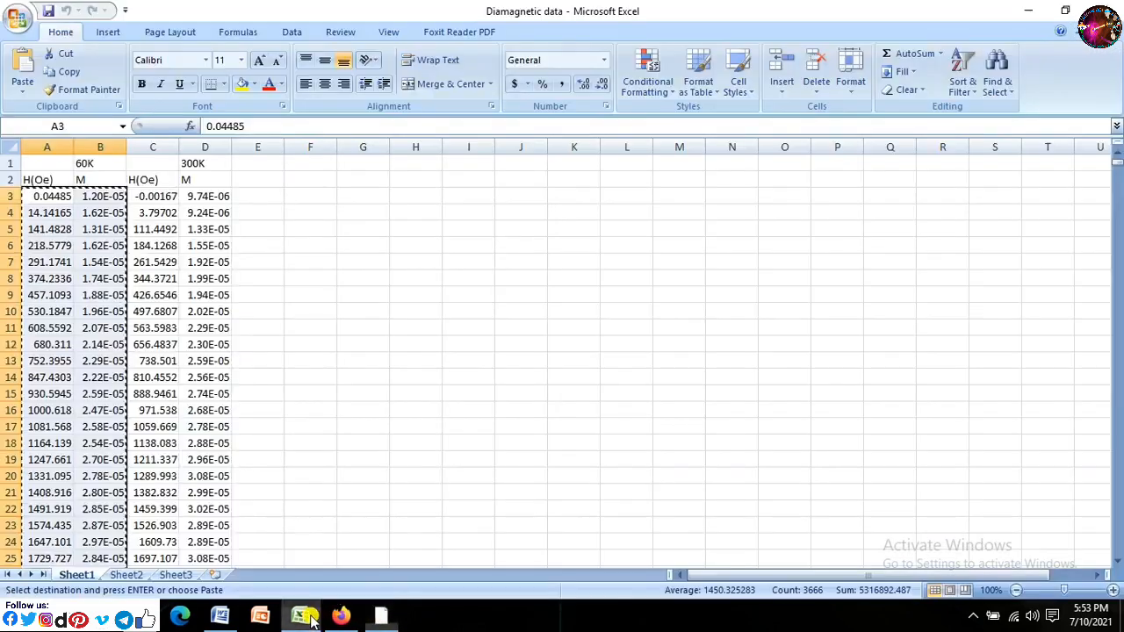
drag(147, 194, 196, 465)
right_click(198, 419)
click(231, 179)
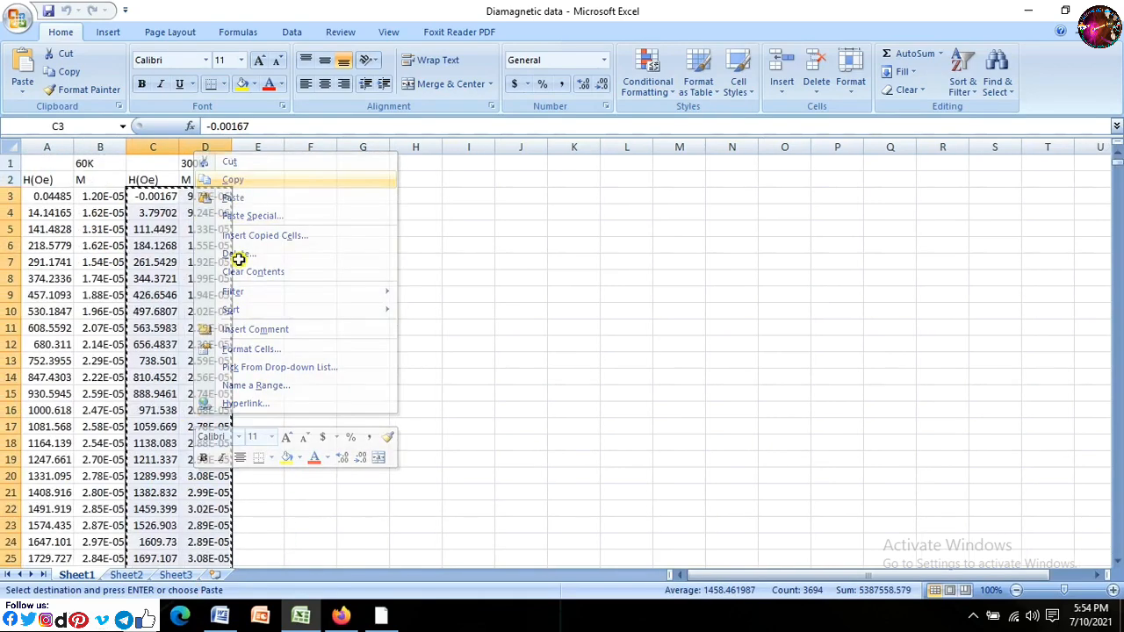
click(378, 614)
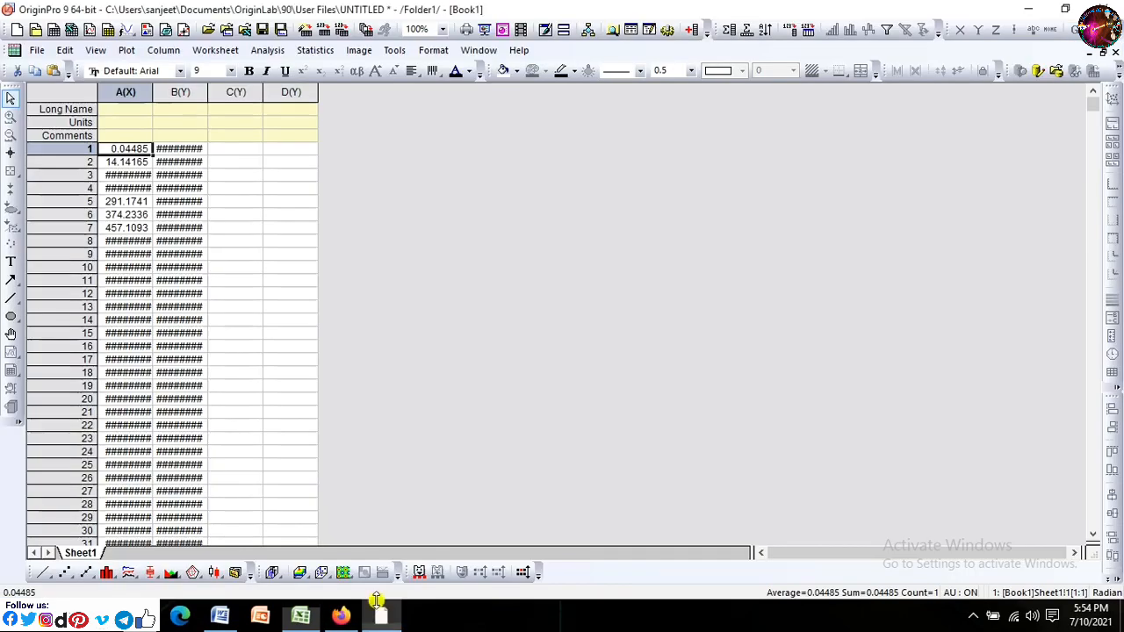
click(235, 149)
key(ctrl+v)
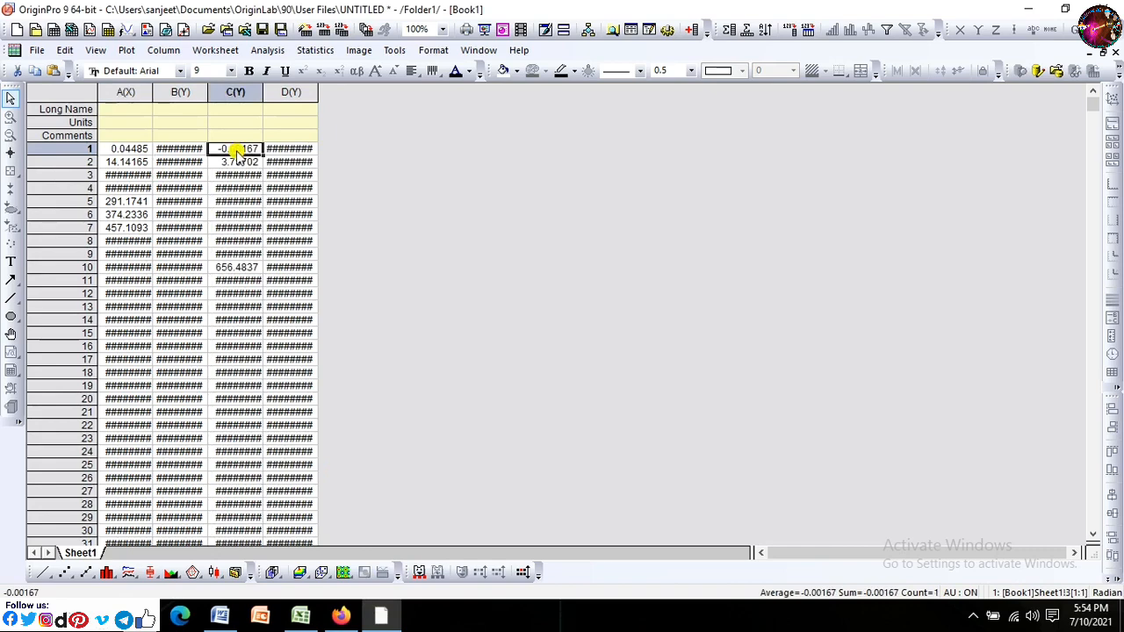
Step: Copy the row 2 headers A2:D2 from Excel and paste them into the Long Name row of OriginPro's worksheet
click(300, 617)
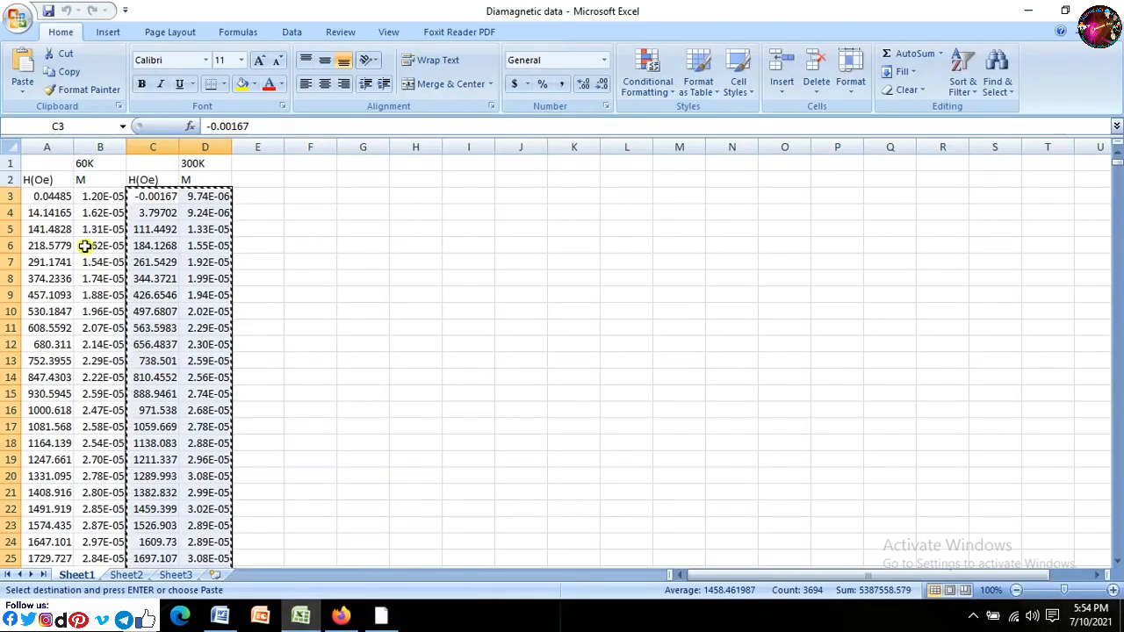
drag(35, 179, 186, 180)
right_click(189, 181)
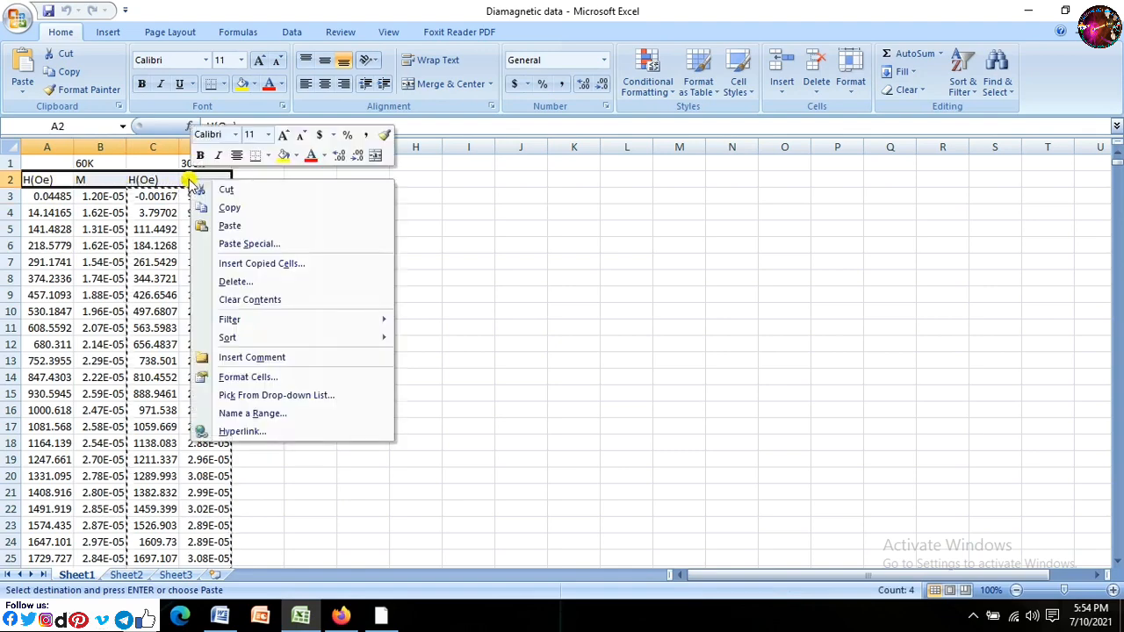
click(229, 208)
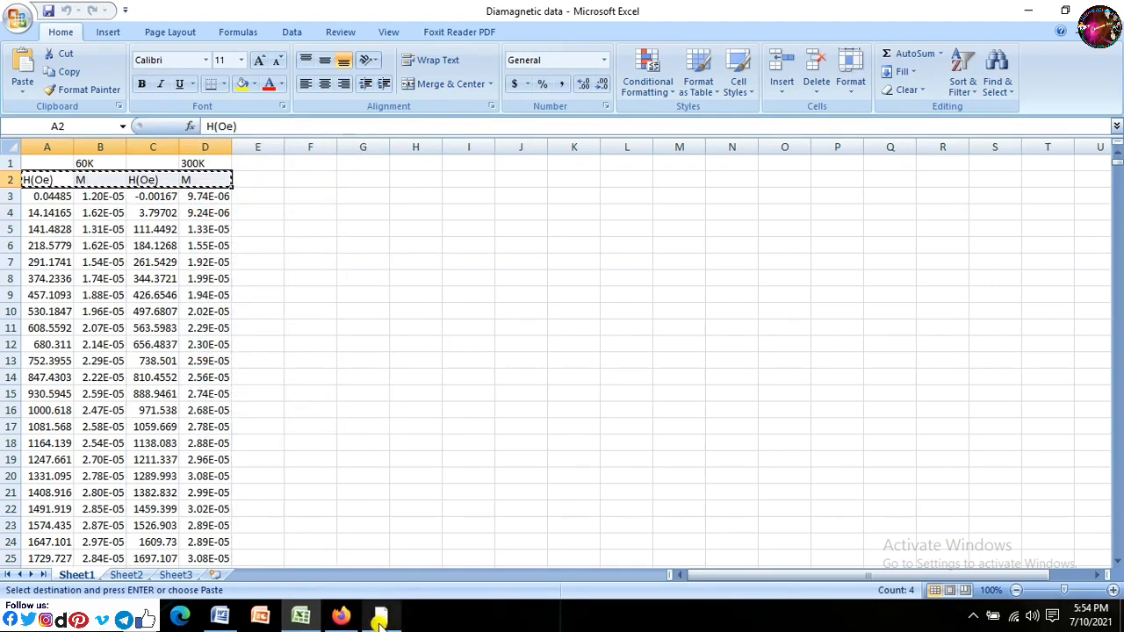
click(379, 620)
click(115, 125)
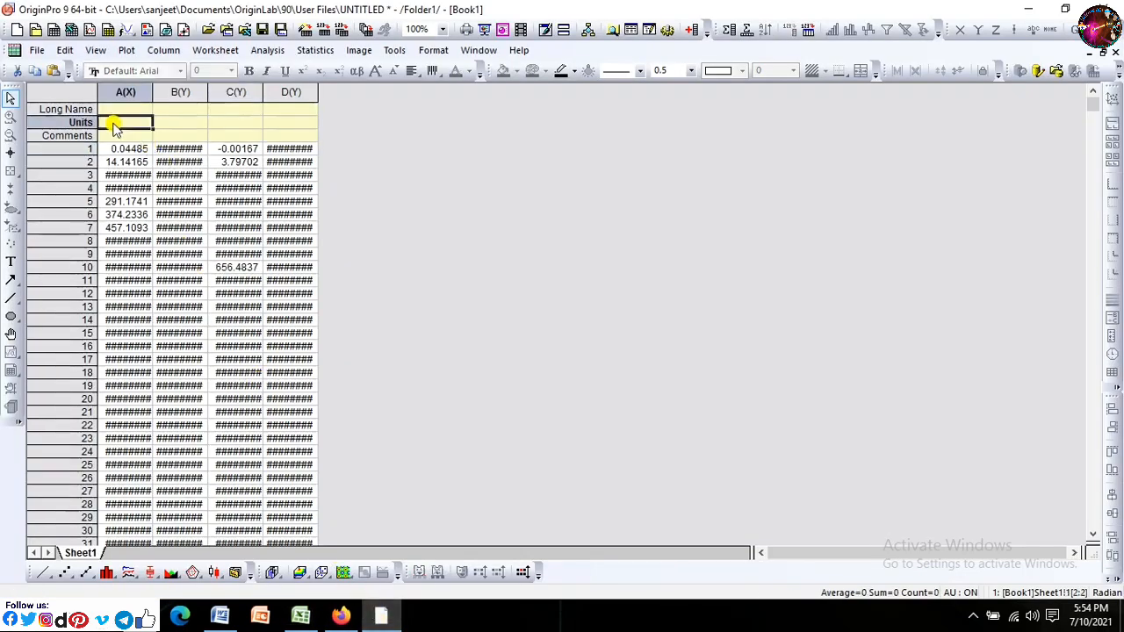
click(116, 111)
key(ctrl+v)
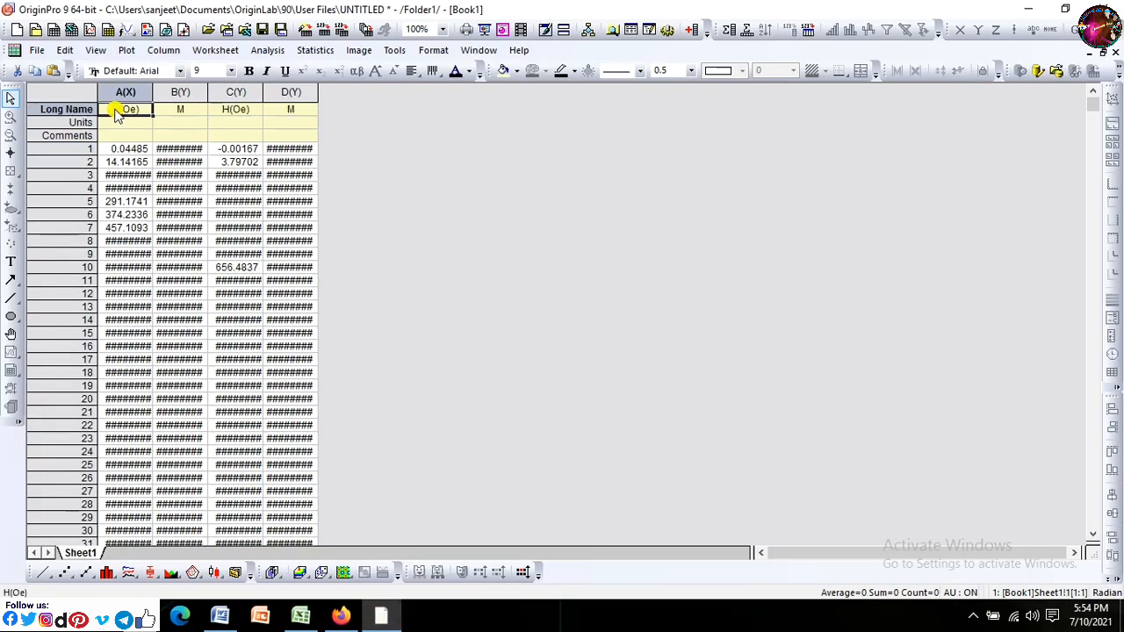
Step: Change the long name of column B to M(60K) and that of column D to M(300K)
click(200, 112)
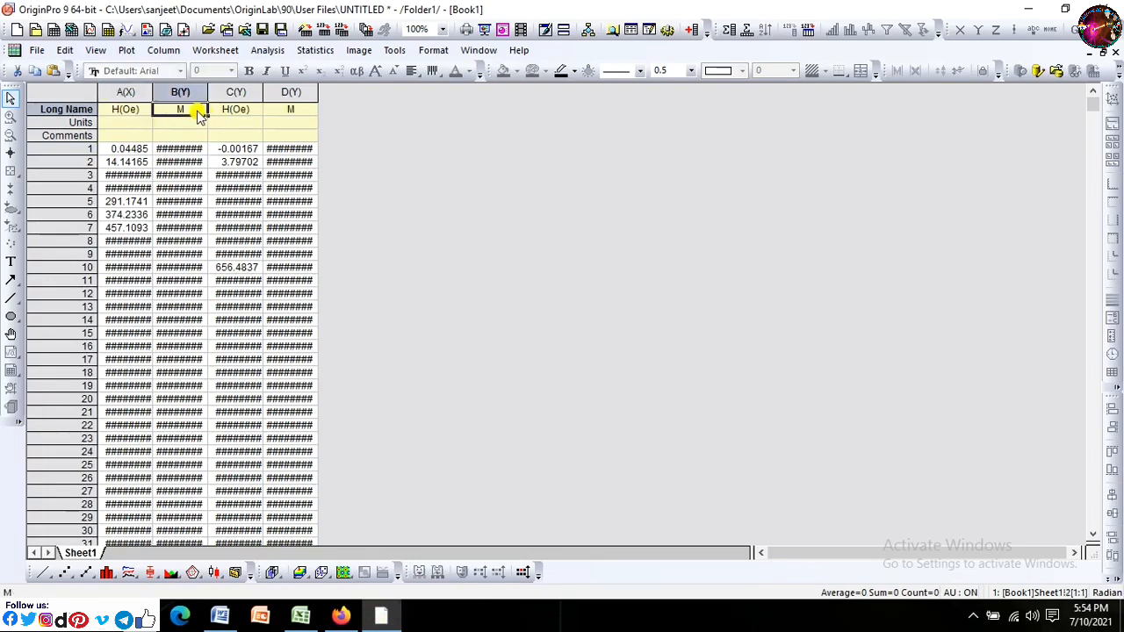
click(199, 110)
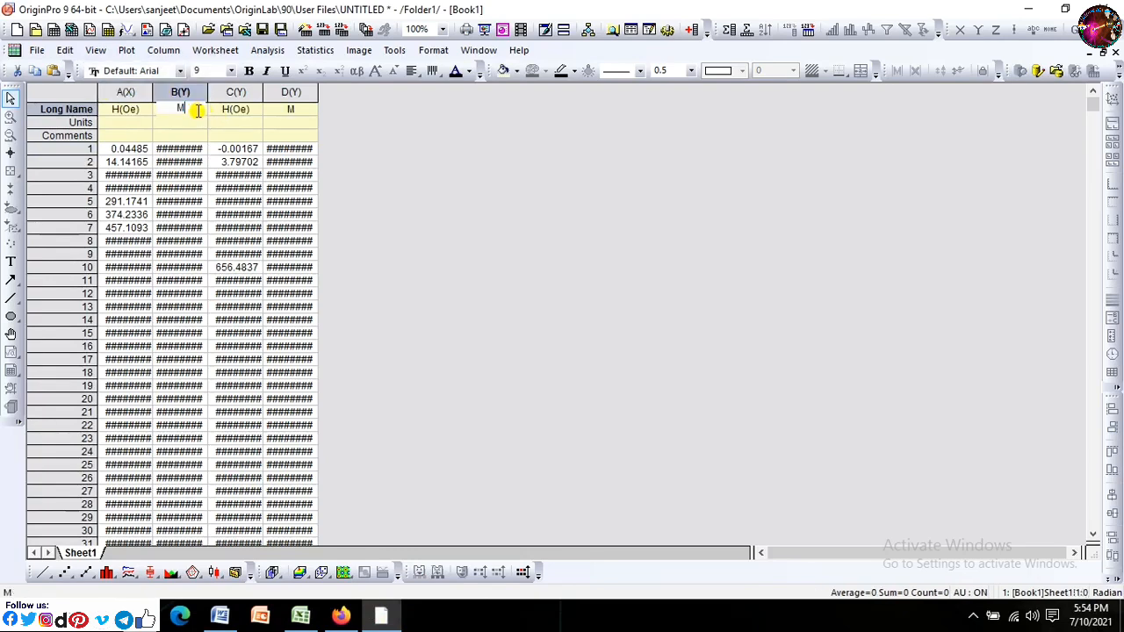
double_click(298, 110)
text((300K))
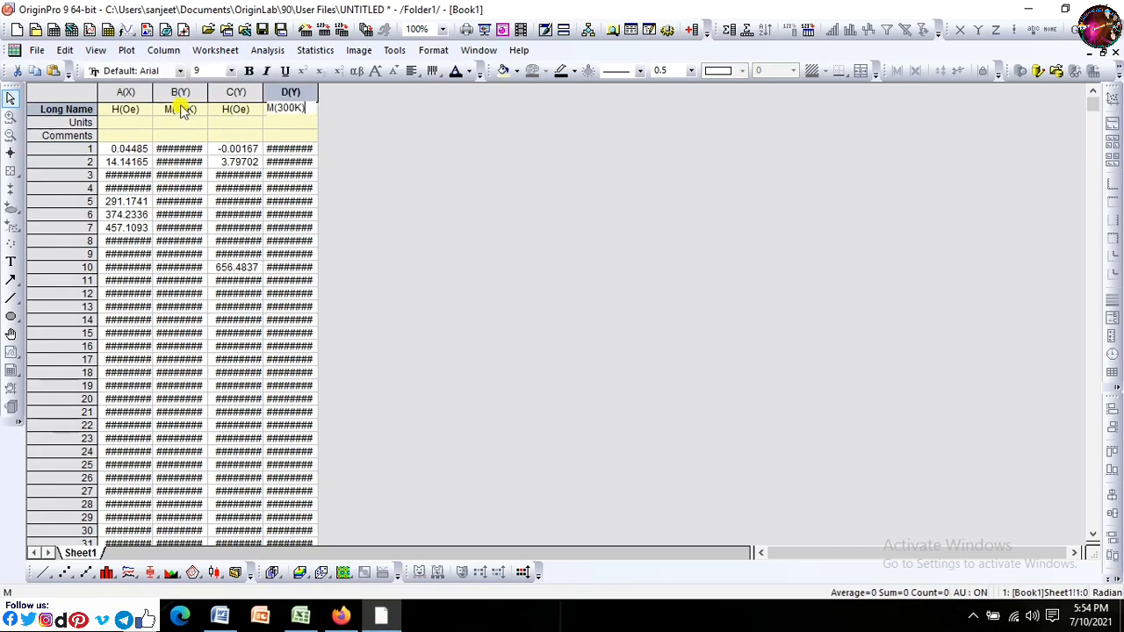
Step: Set column C as an X column and plot all four columns as a line and symbol graph
click(226, 94)
right_click(228, 94)
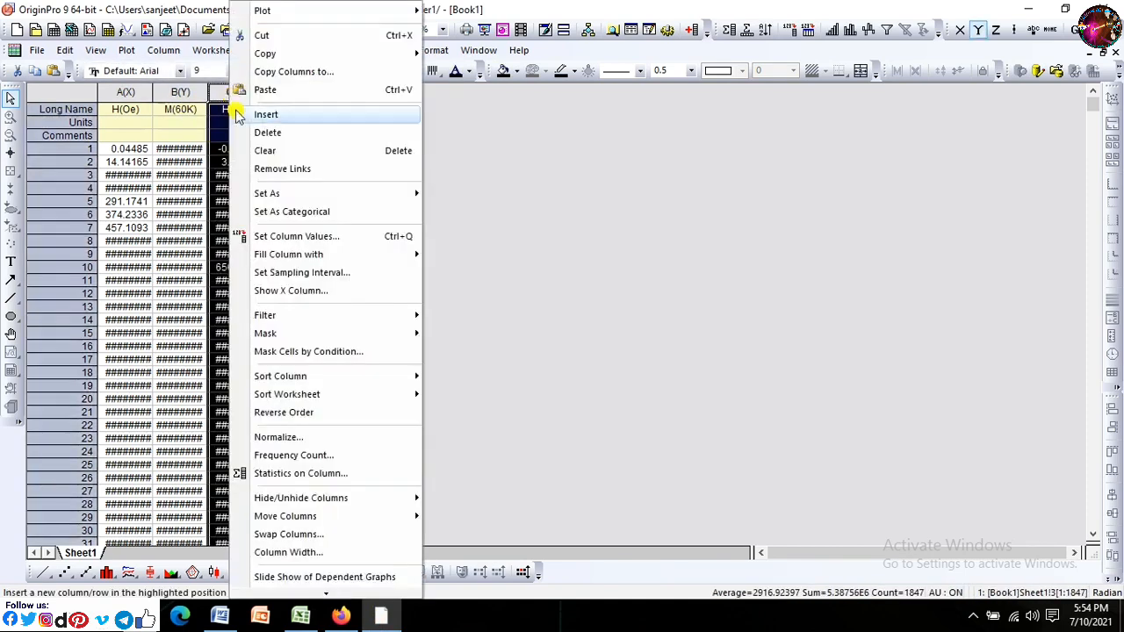
mouse_move(388, 191)
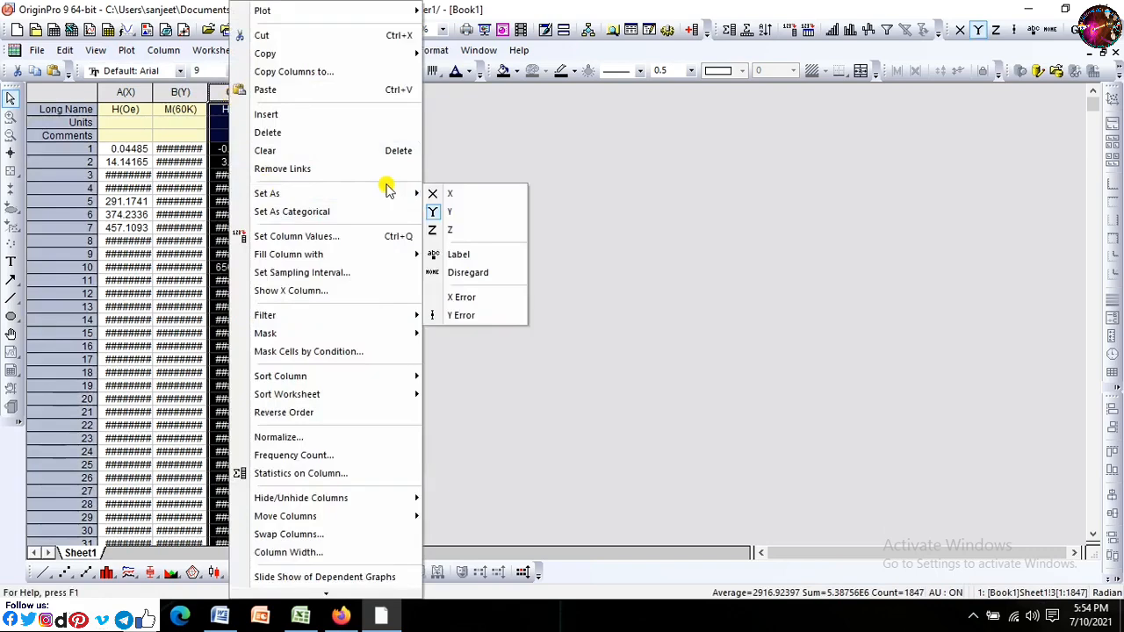
click(465, 193)
drag(141, 97, 294, 110)
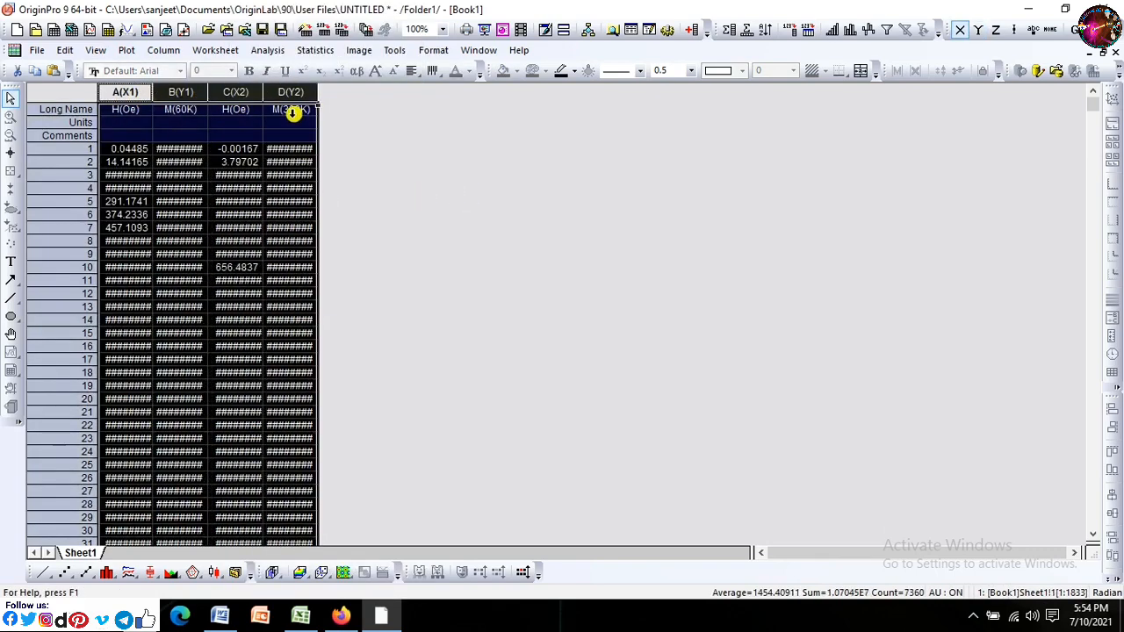
click(87, 573)
Step: Move the legend inside the upper-right area of the plot and label its entries 60K and 300K
drag(564, 118, 518, 172)
double_click(494, 169)
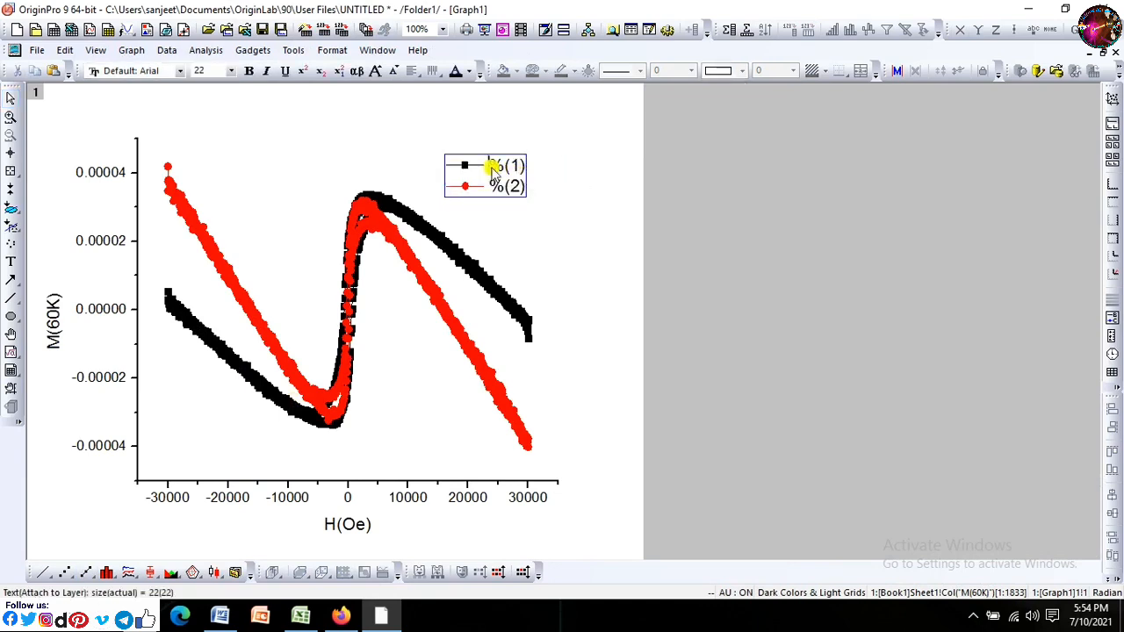
click(281, 463)
Step: Change the Y axis title to M
double_click(55, 326)
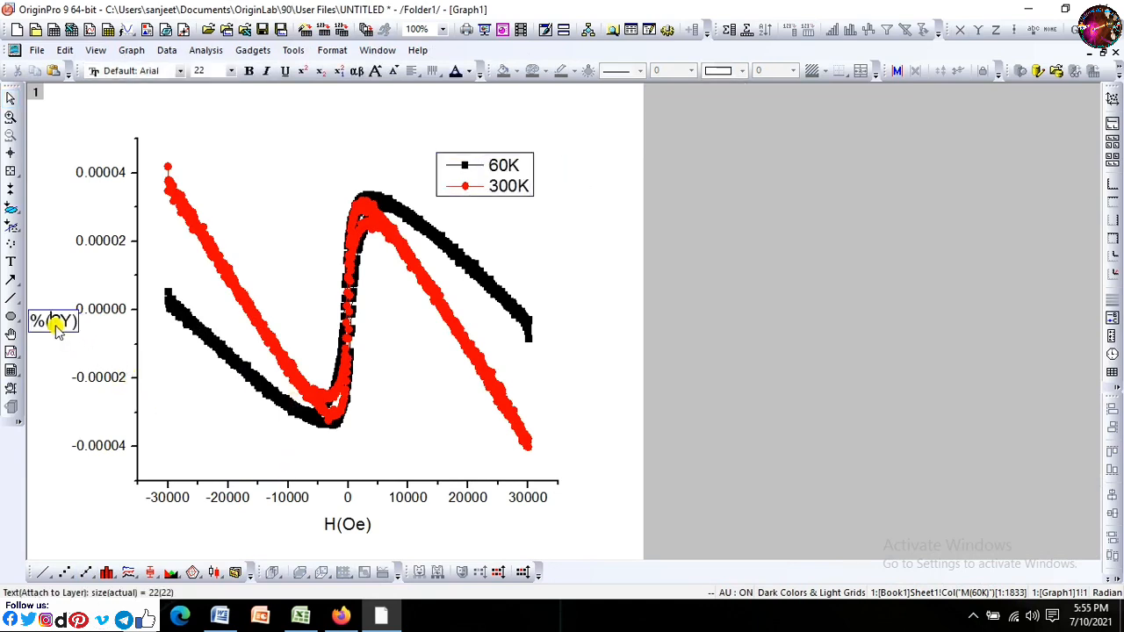
key(ctrl+a)
text(M)
click(38, 372)
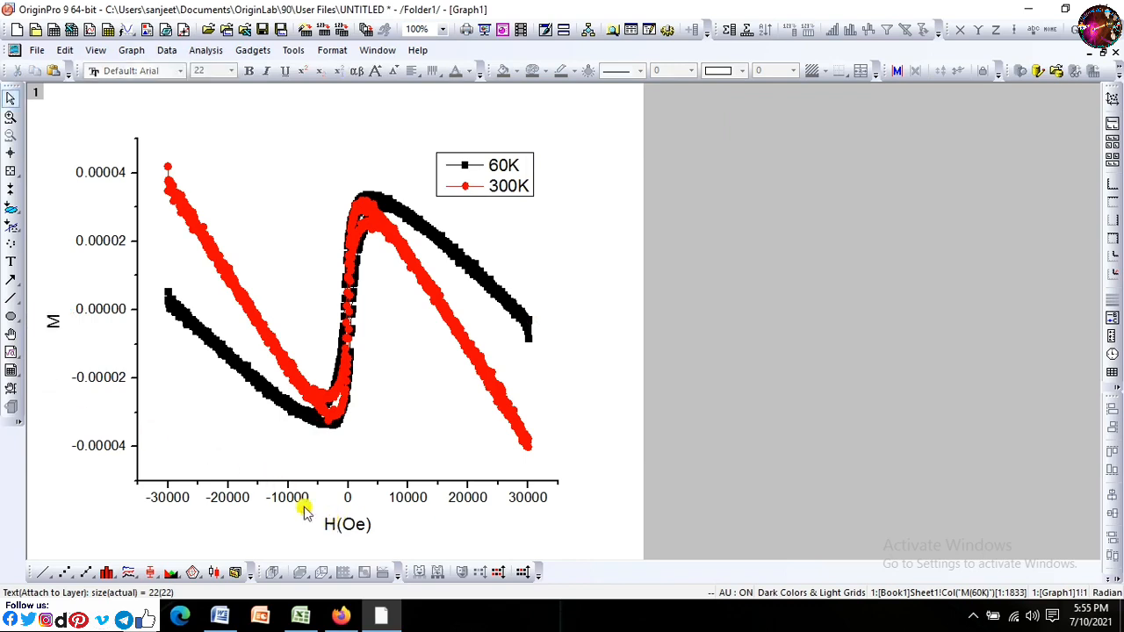
Step: Show the graph's top axis with both major and minor ticks set to None
double_click(113, 174)
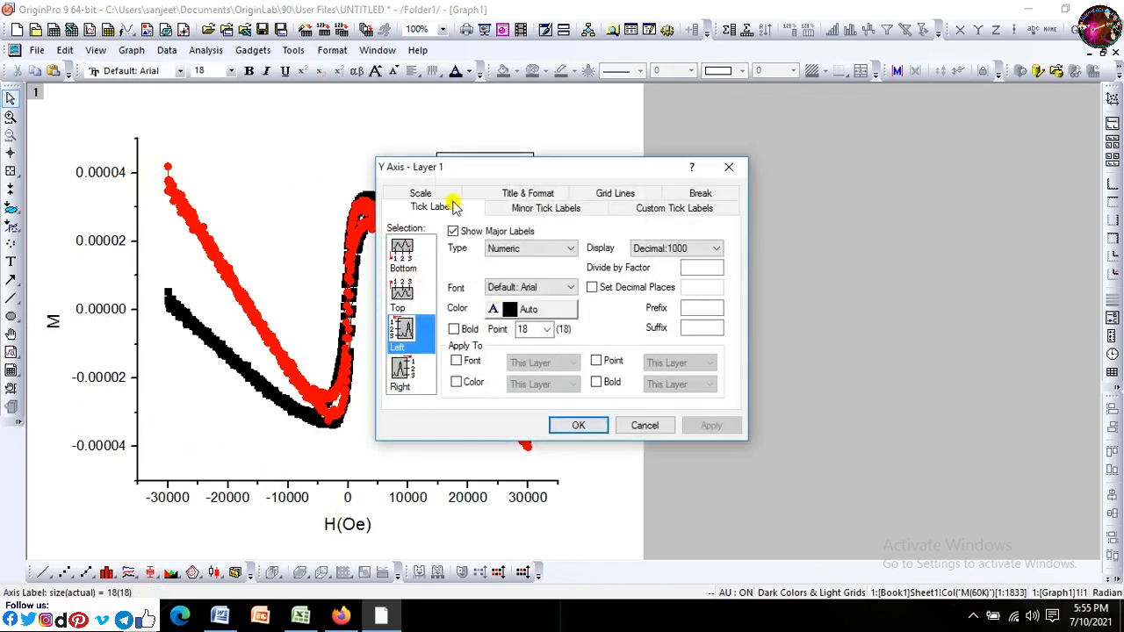
click(522, 193)
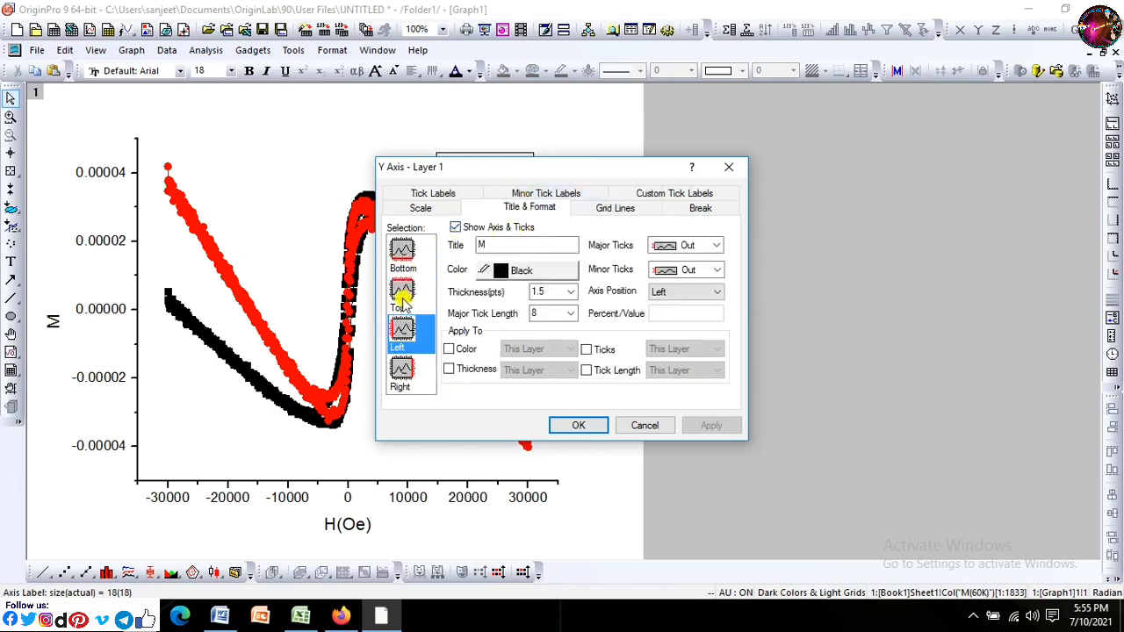
click(403, 255)
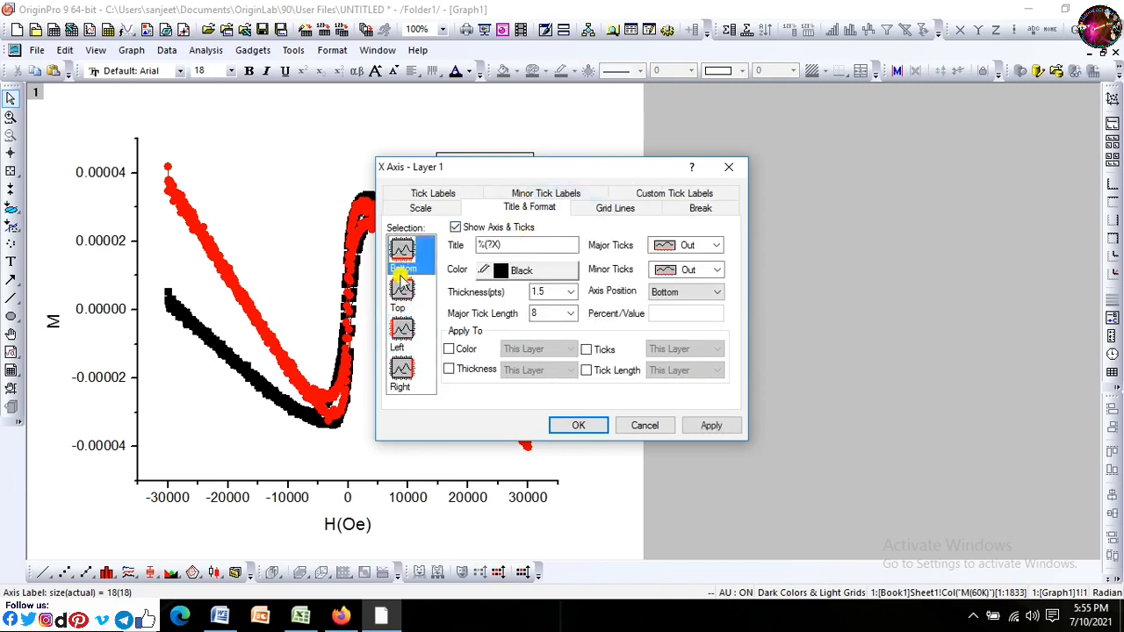
click(402, 294)
click(465, 228)
click(684, 246)
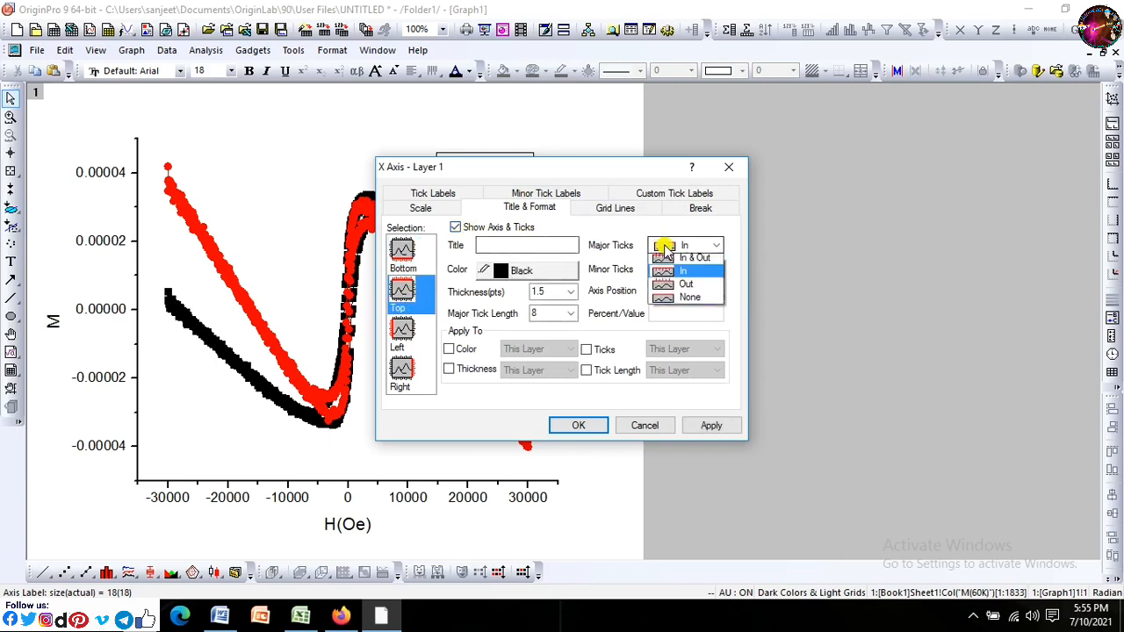
click(685, 299)
click(699, 270)
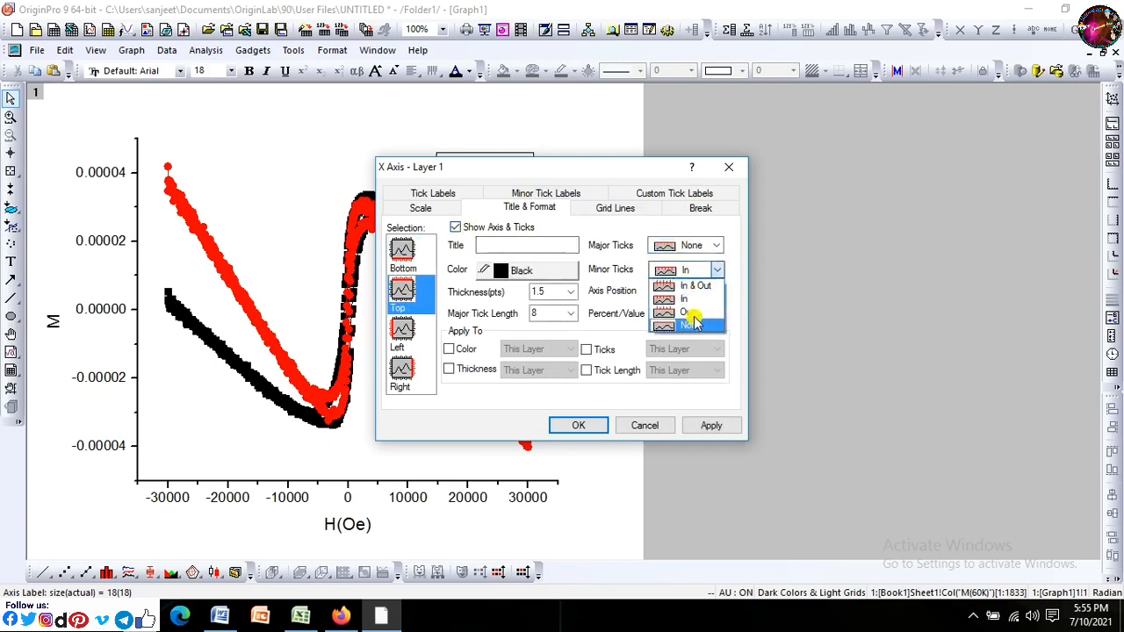
click(681, 323)
Step: Show the graph's right axis with major and minor ticks set to None, and apply the axis settings
click(402, 372)
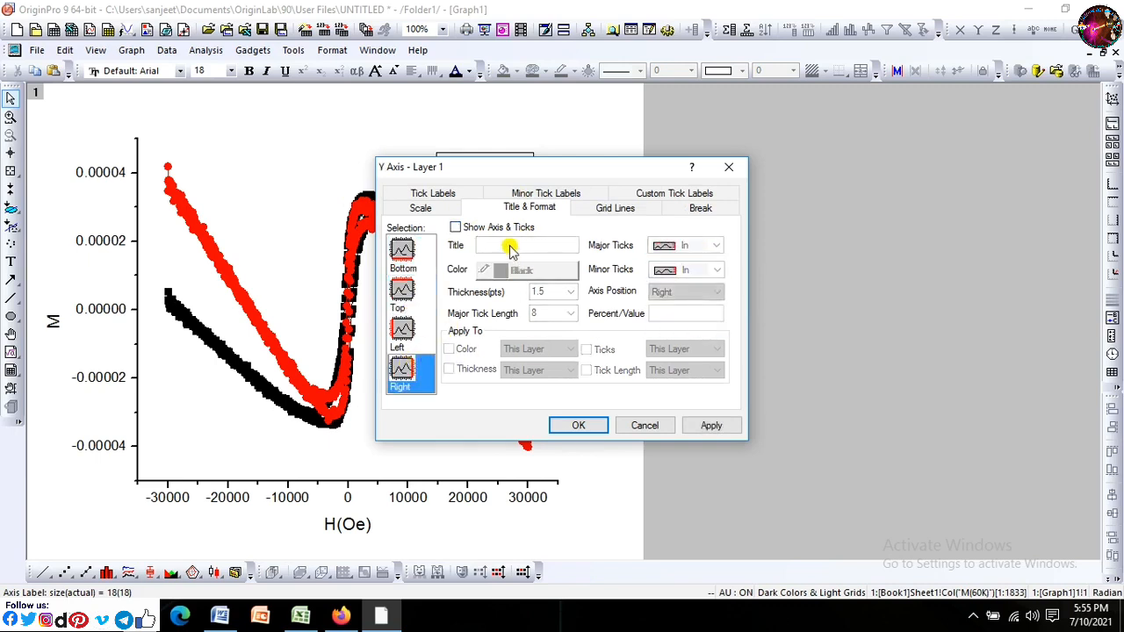
click(455, 228)
click(662, 245)
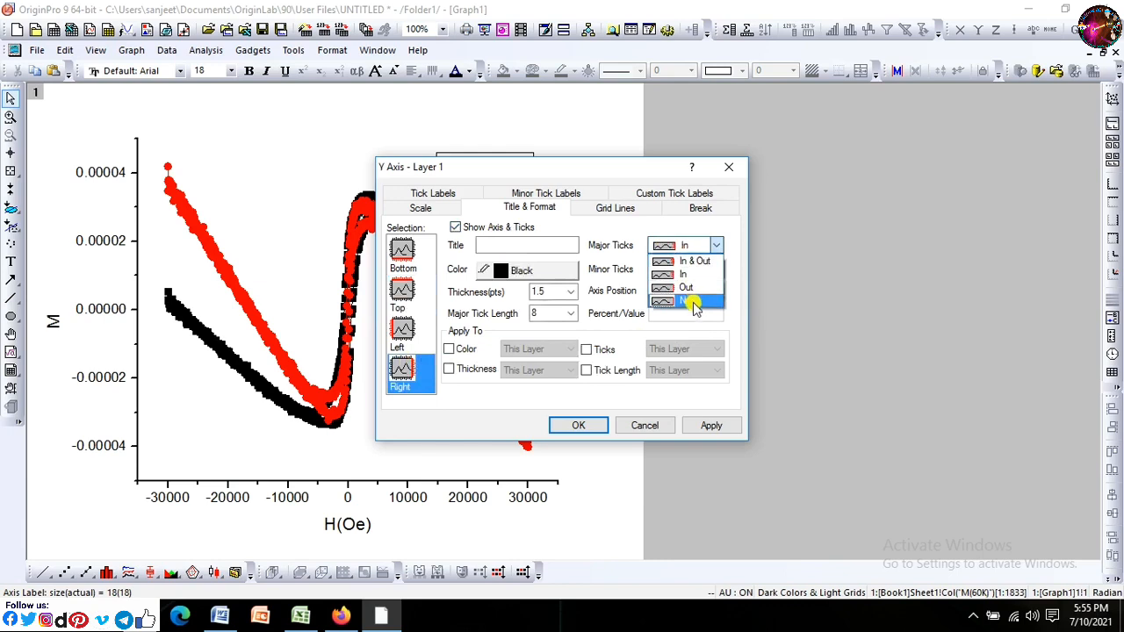
click(690, 301)
click(690, 270)
click(690, 325)
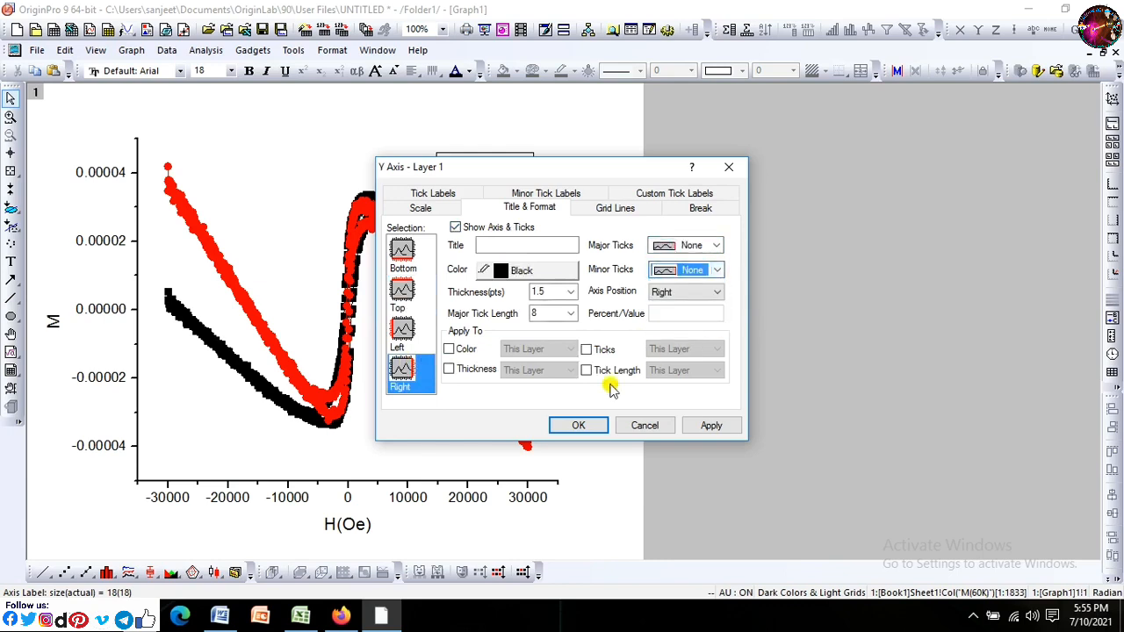
click(581, 427)
Step: Move the legend further into the upper-right corner of the plot frame and the H(Oe) title closer to the X axis
click(509, 177)
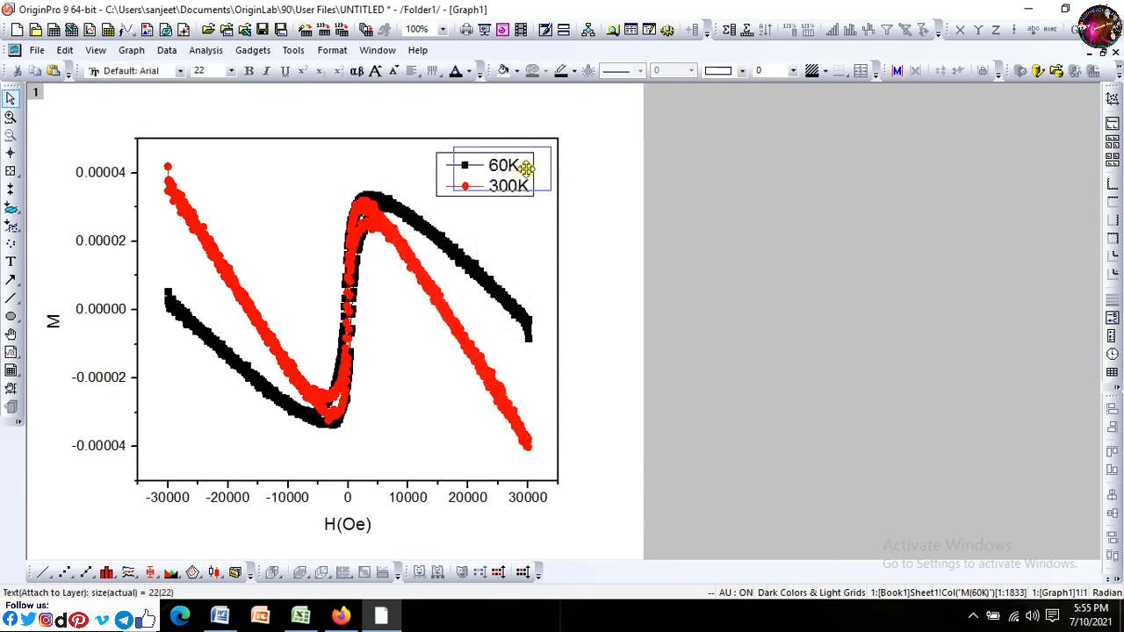
drag(524, 167, 524, 167)
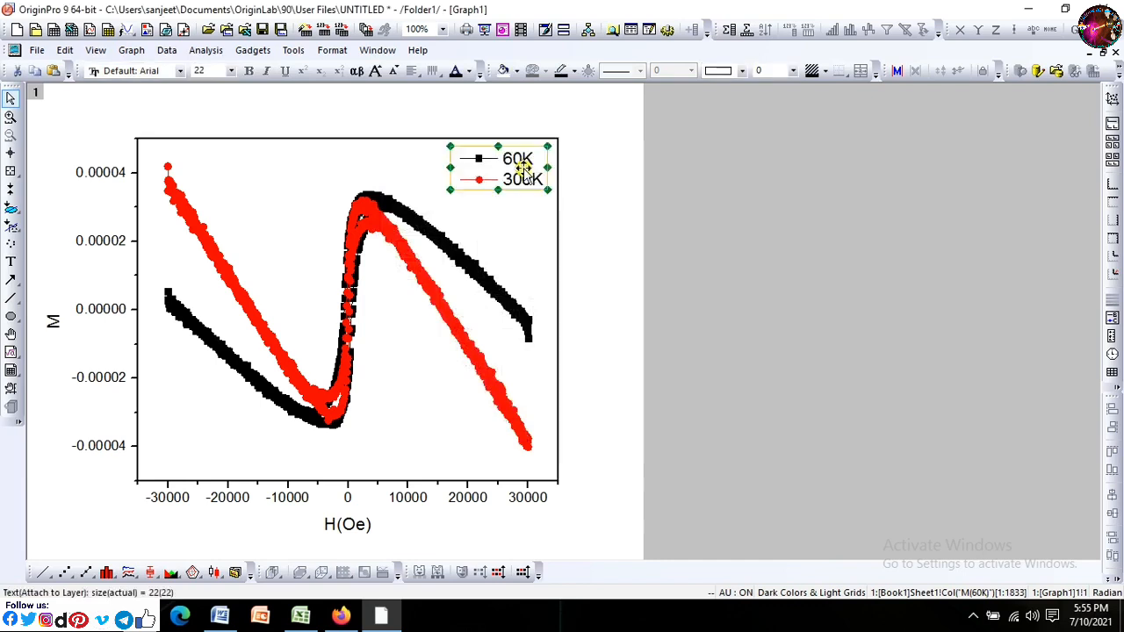
click(602, 197)
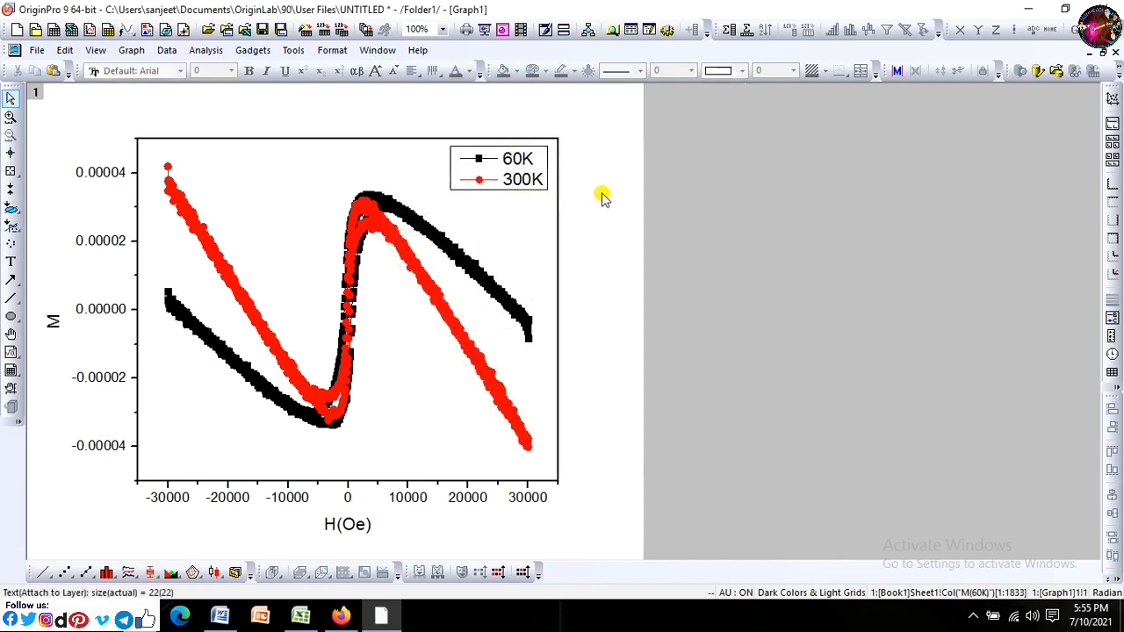
click(355, 518)
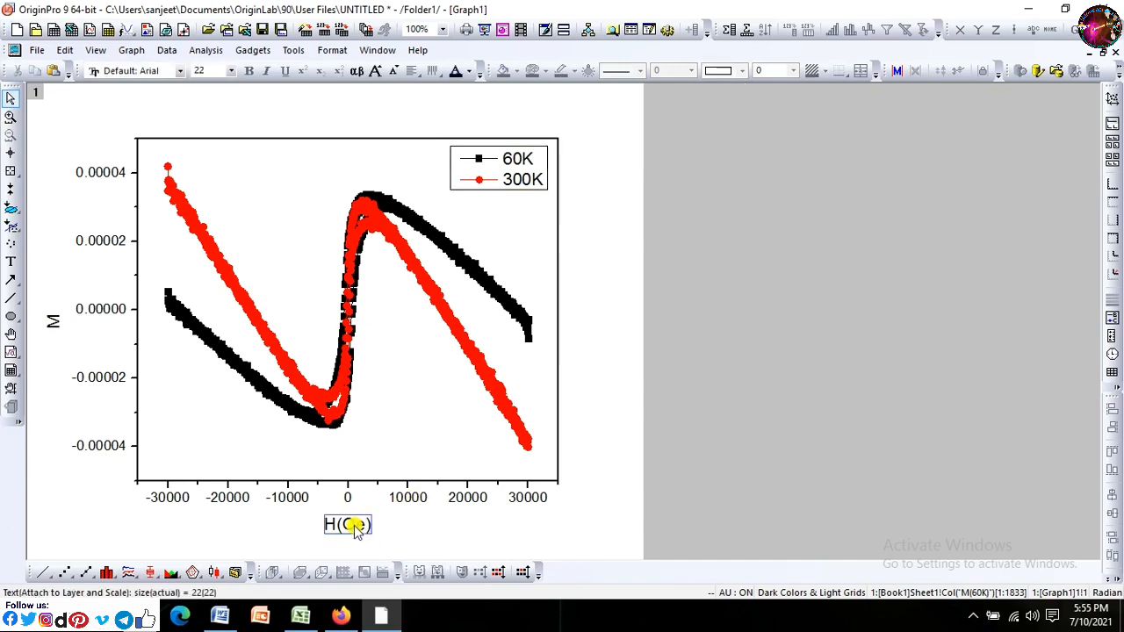
click(430, 521)
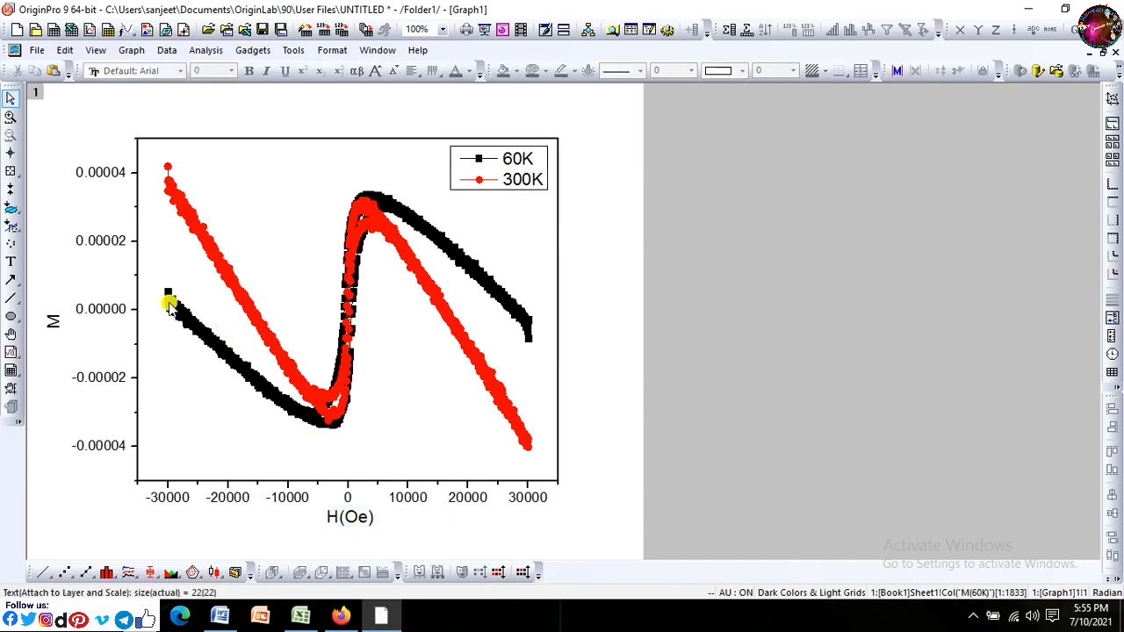
Step: Save the project to the Desktop under the file name Diamagnetic data, in the Project (*.opj) format
click(114, 242)
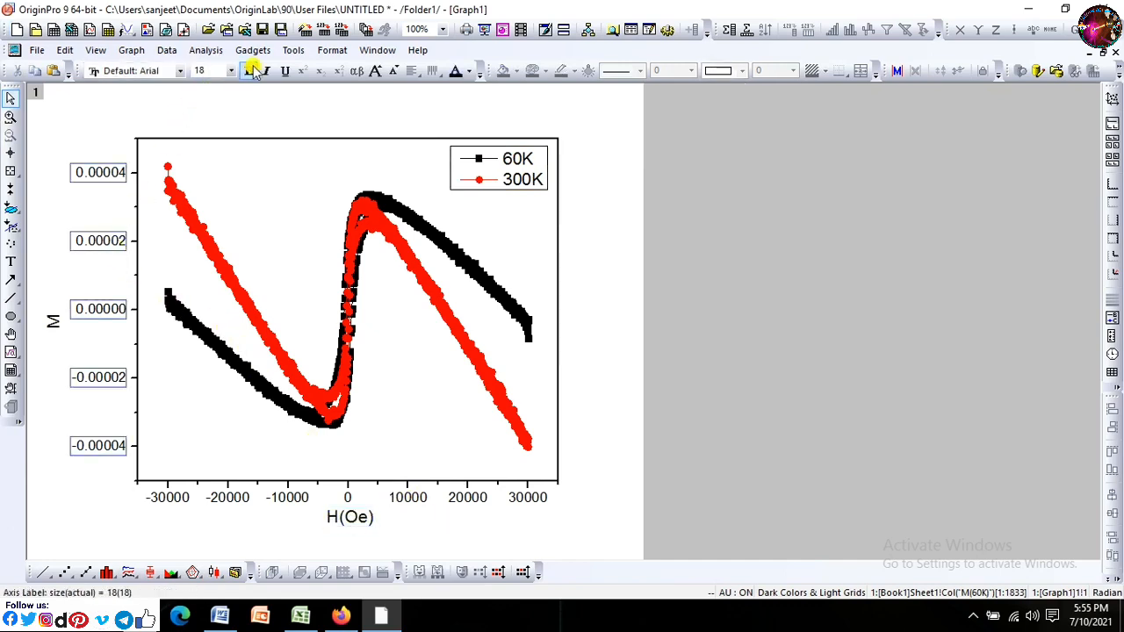
click(263, 31)
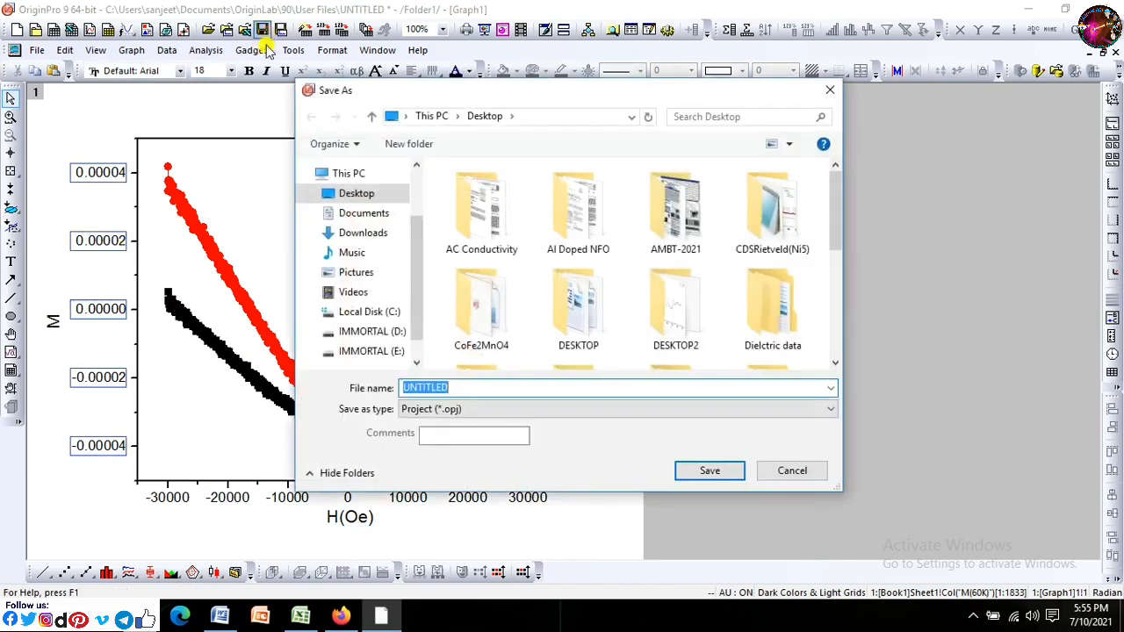
click(362, 201)
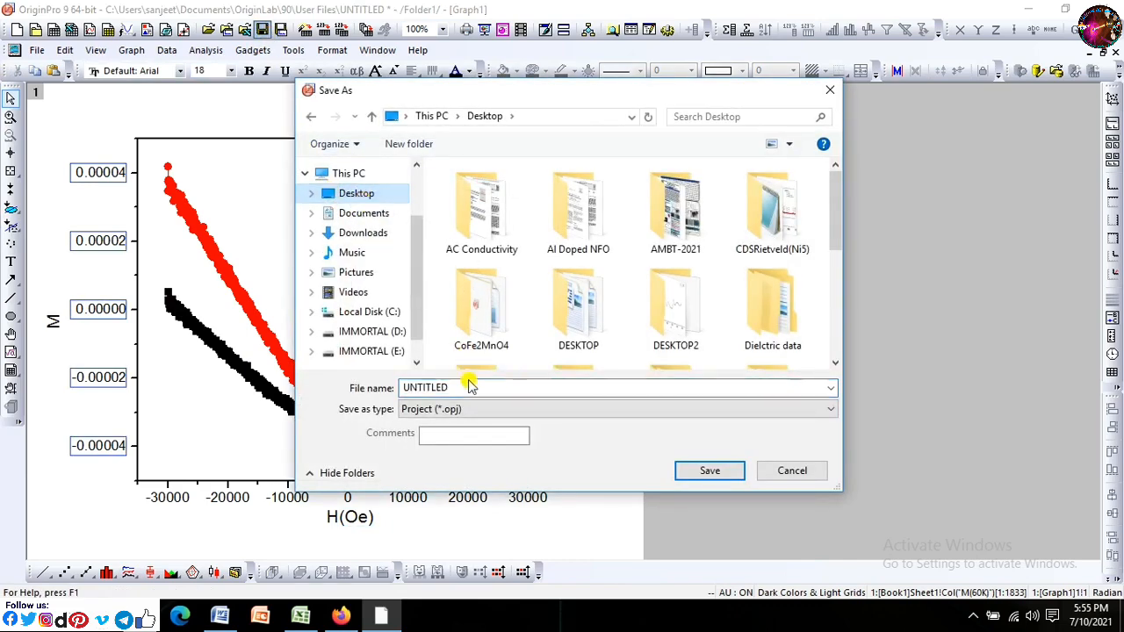
text(D)
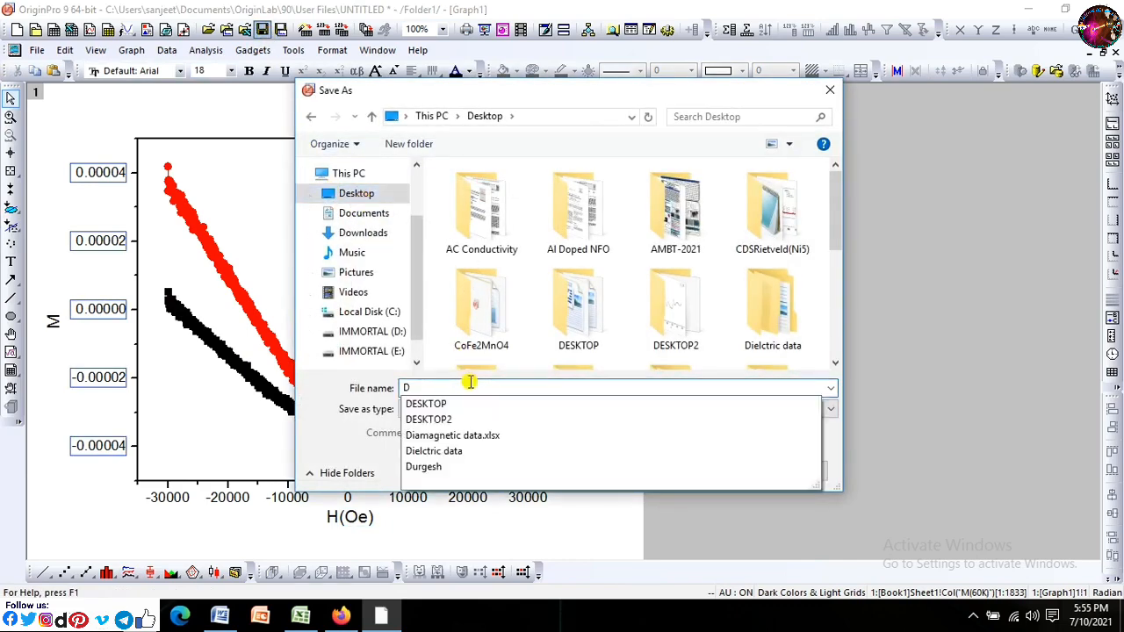
click(474, 435)
click(506, 389)
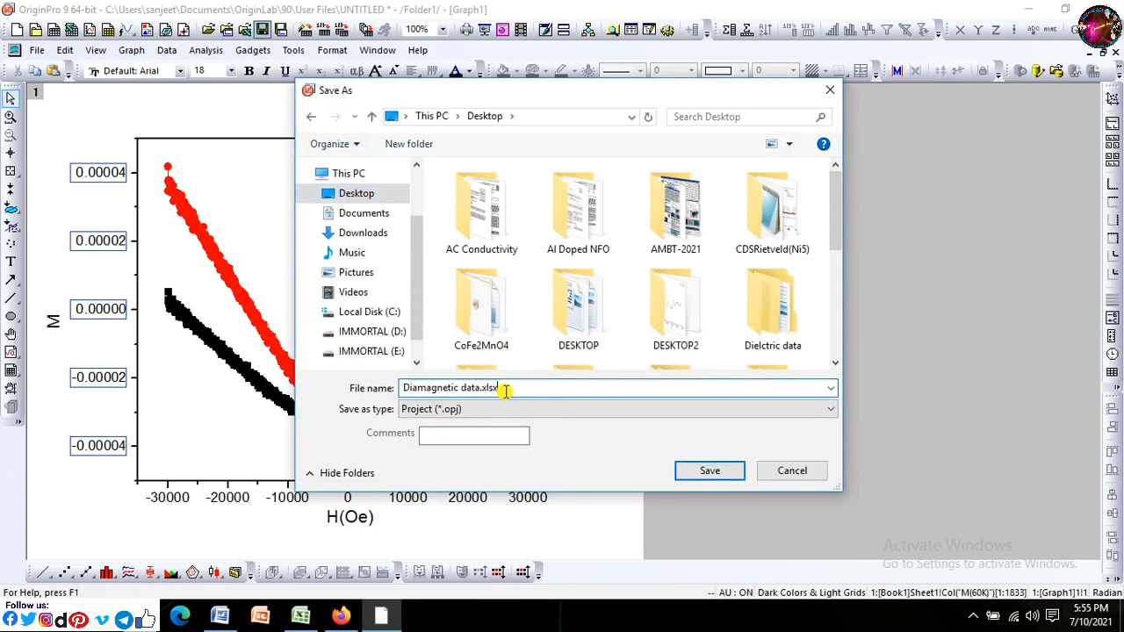
key(BackSpace)
key(BackSpace)
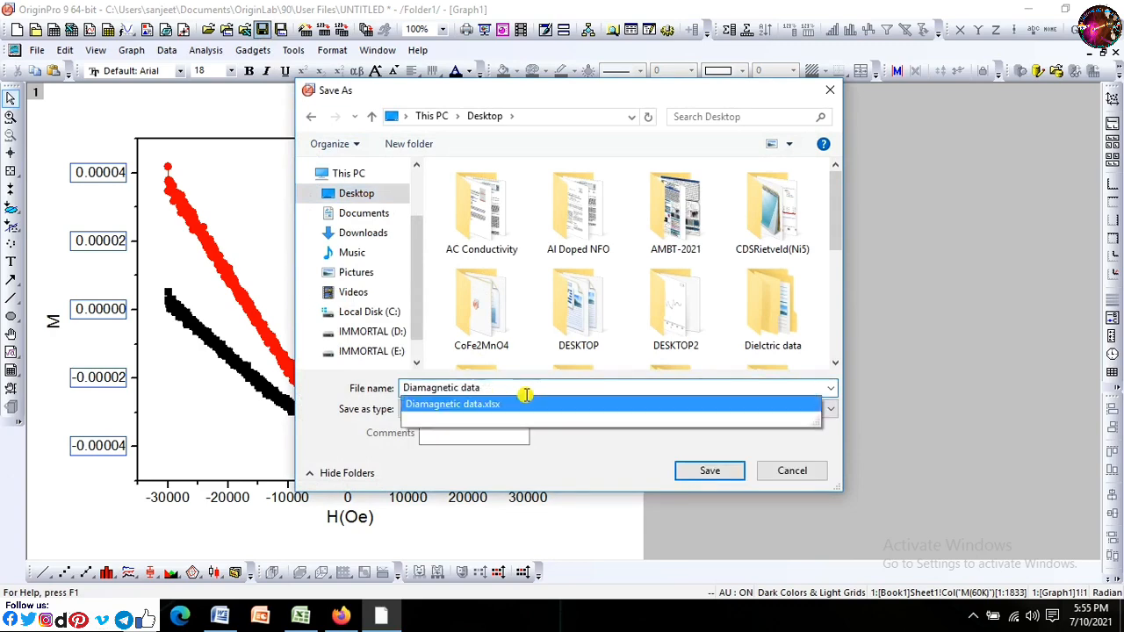
click(983, 329)
click(729, 470)
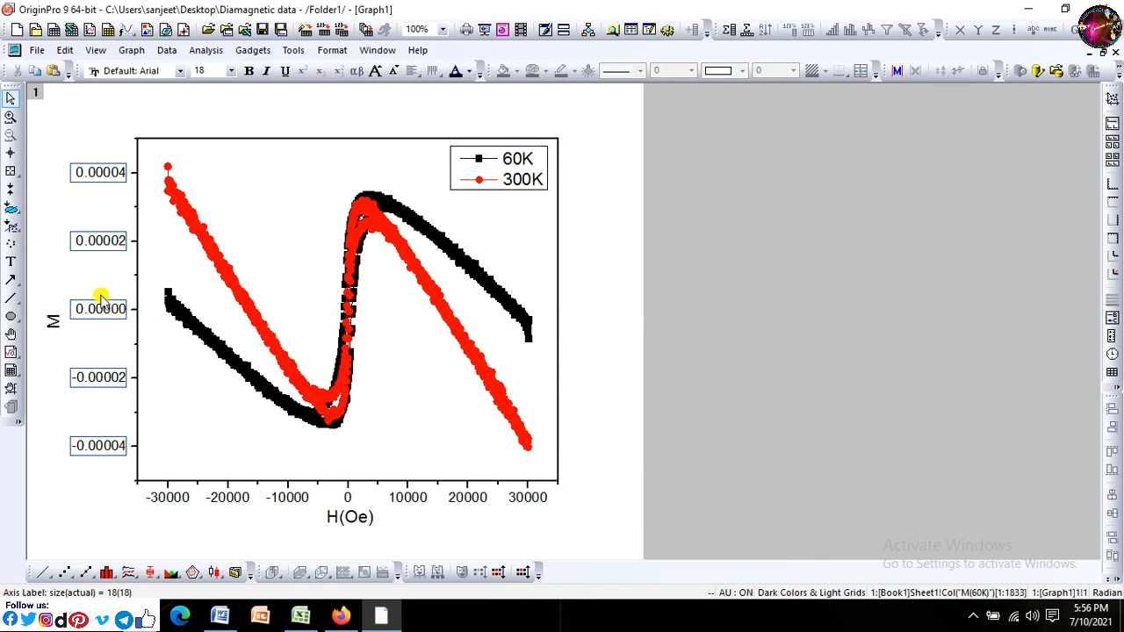
Step: Set the Y axis tick labels to font size 28 and make them bold
click(231, 72)
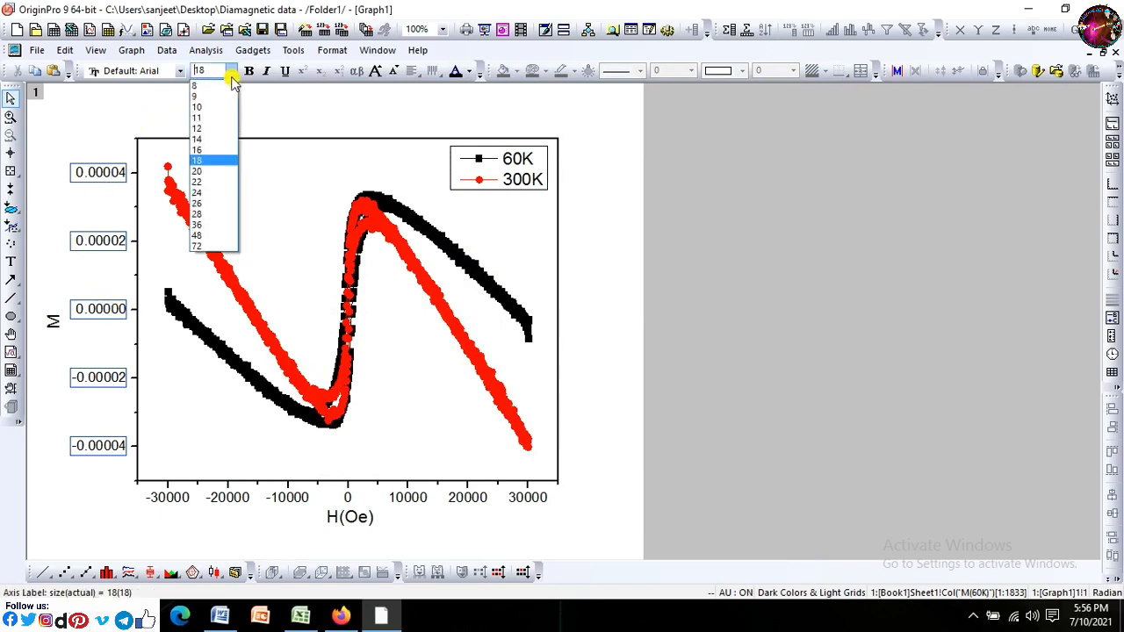
click(202, 226)
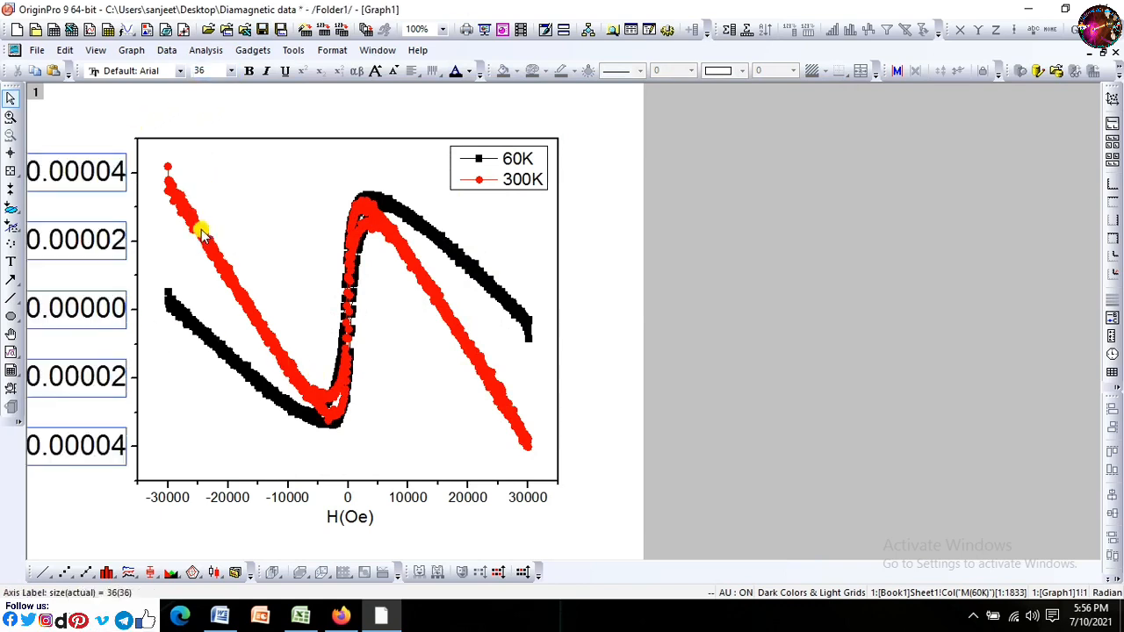
click(231, 71)
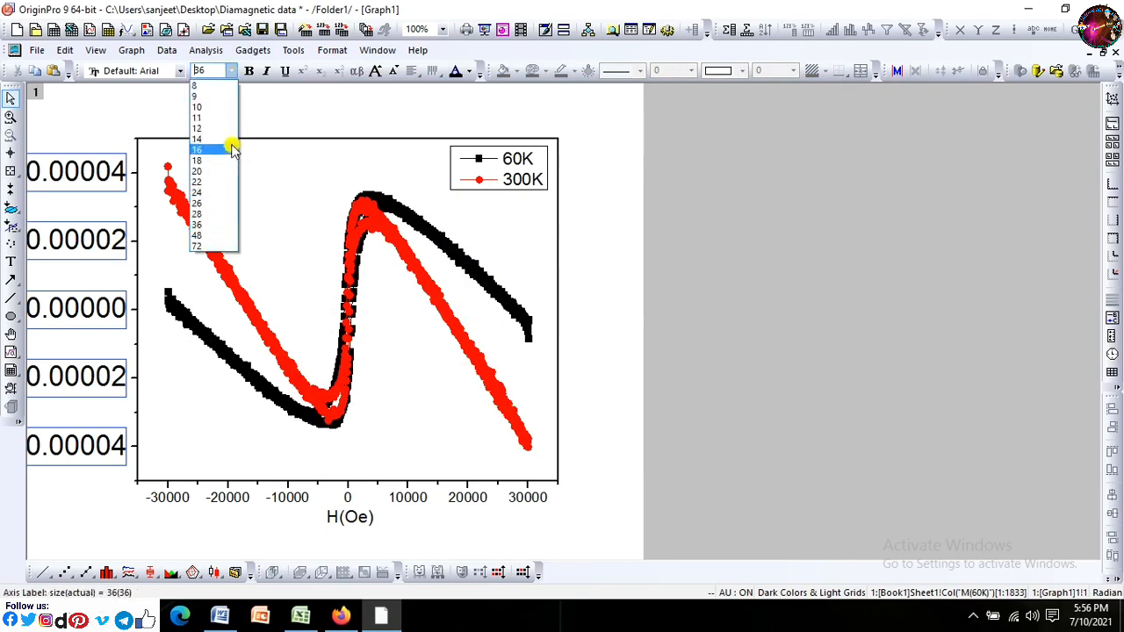
click(212, 218)
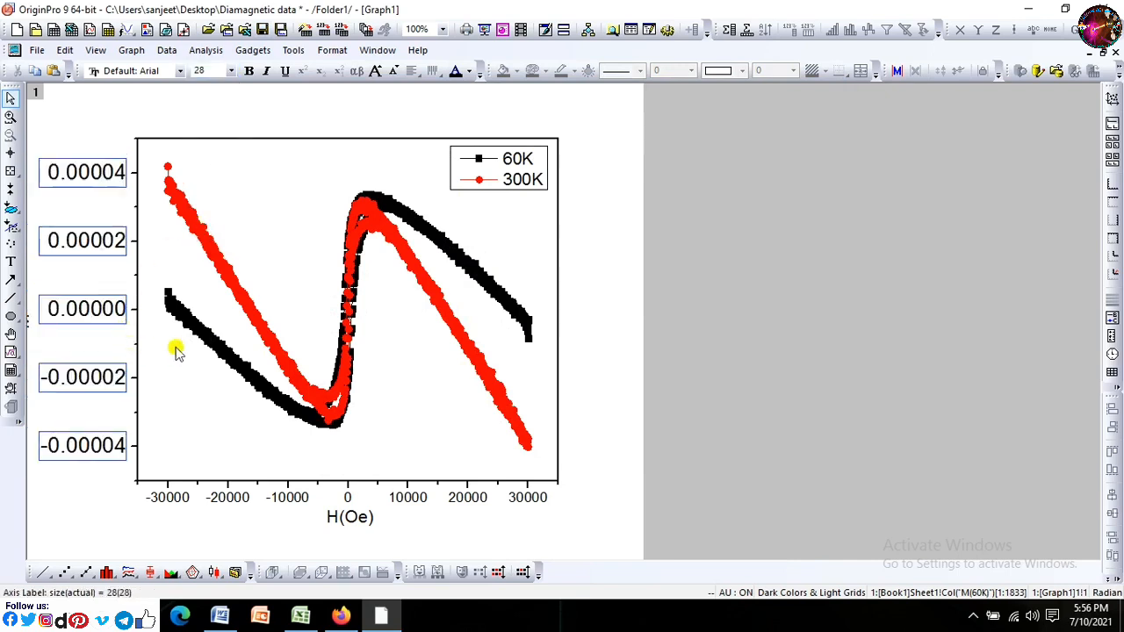
click(595, 279)
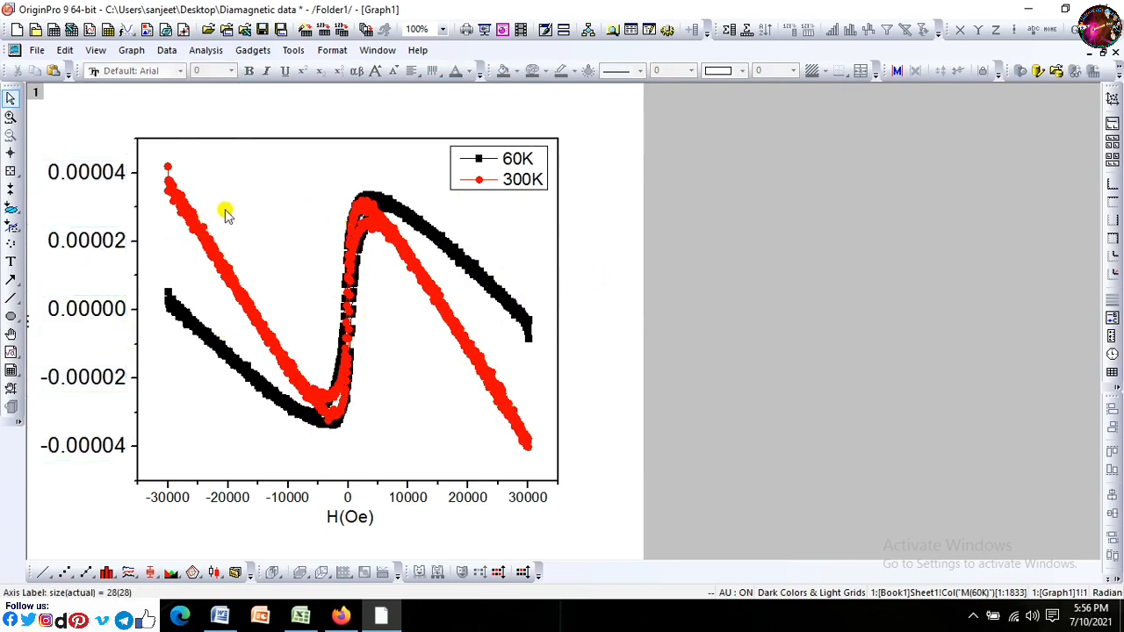
click(119, 173)
click(248, 71)
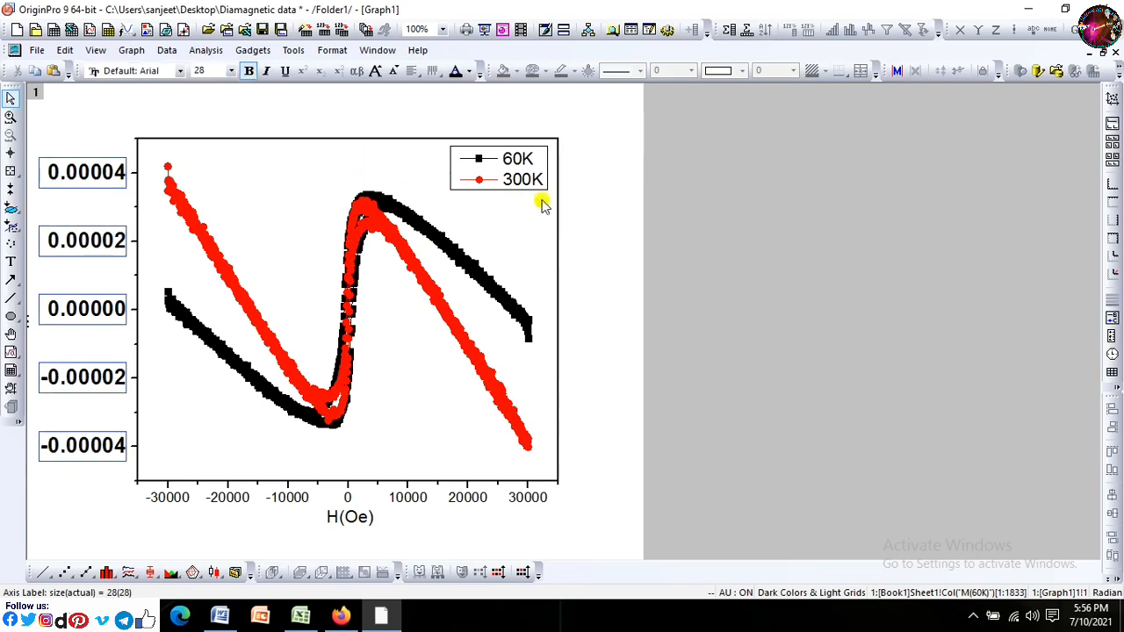
click(584, 205)
Step: Make the X axis tick labels bold and set their font size to 28
click(245, 502)
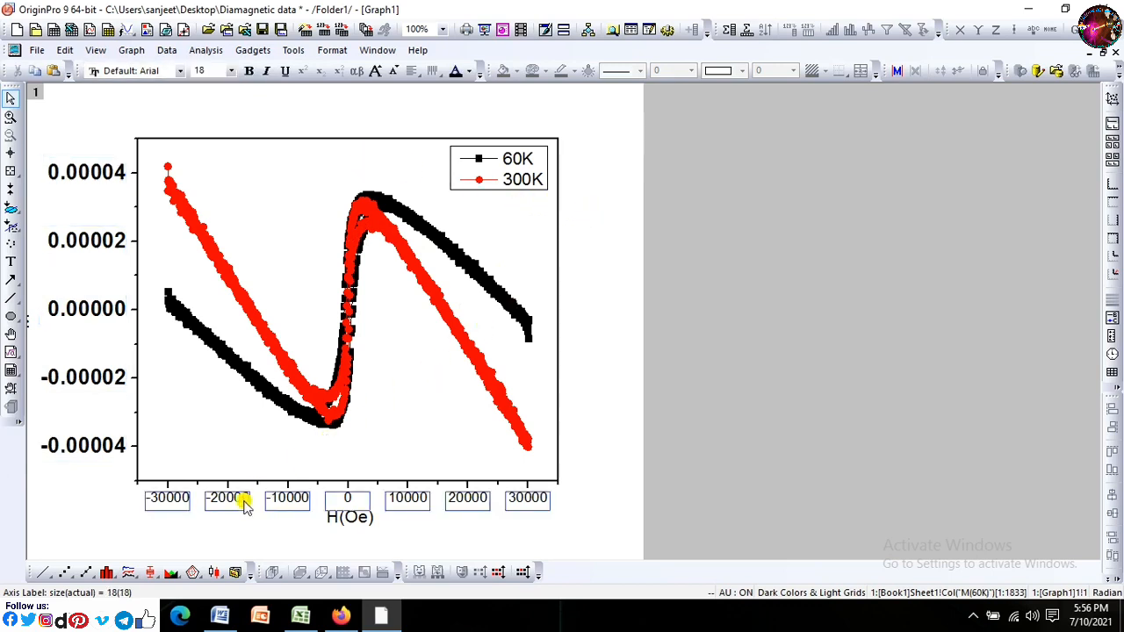
click(230, 70)
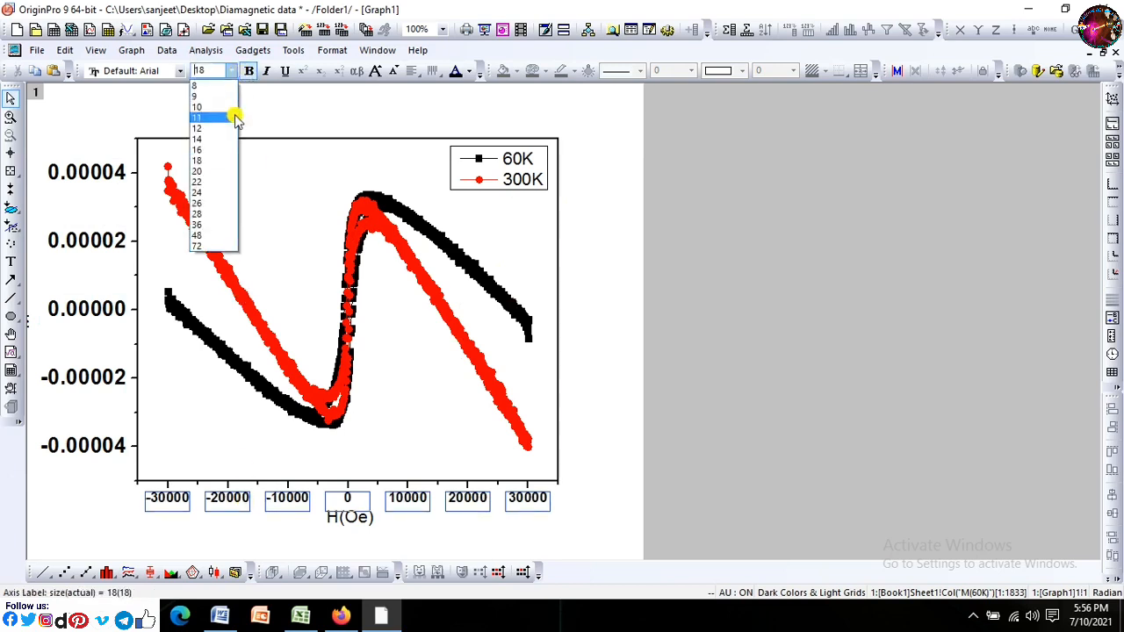
click(220, 213)
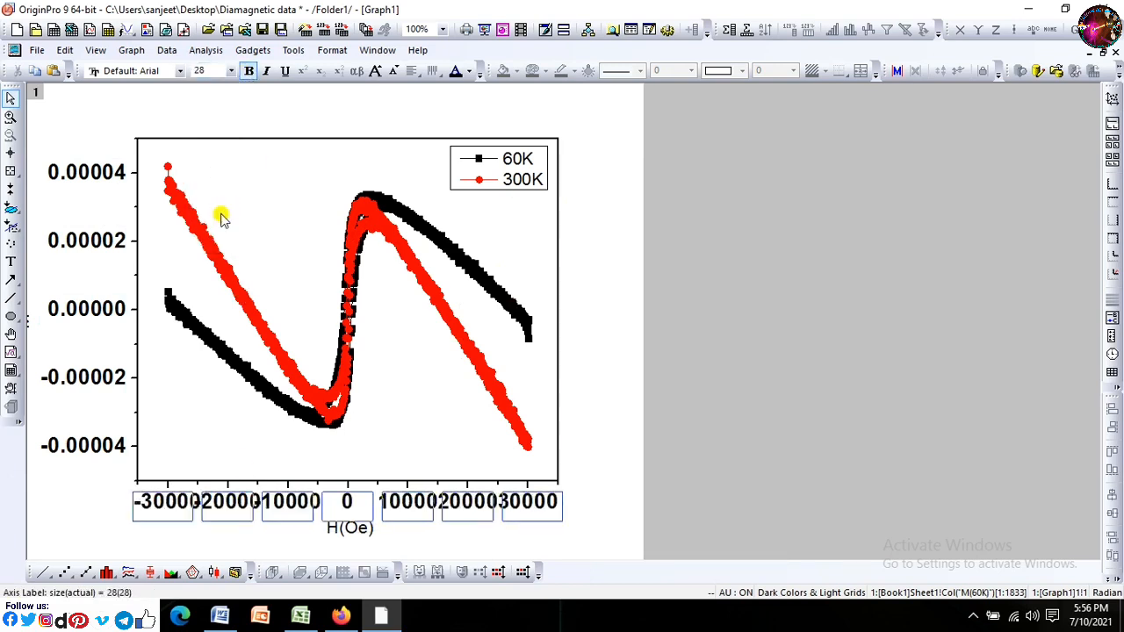
Step: Change the X axis title to H(KOe) and make it bold
double_click(356, 528)
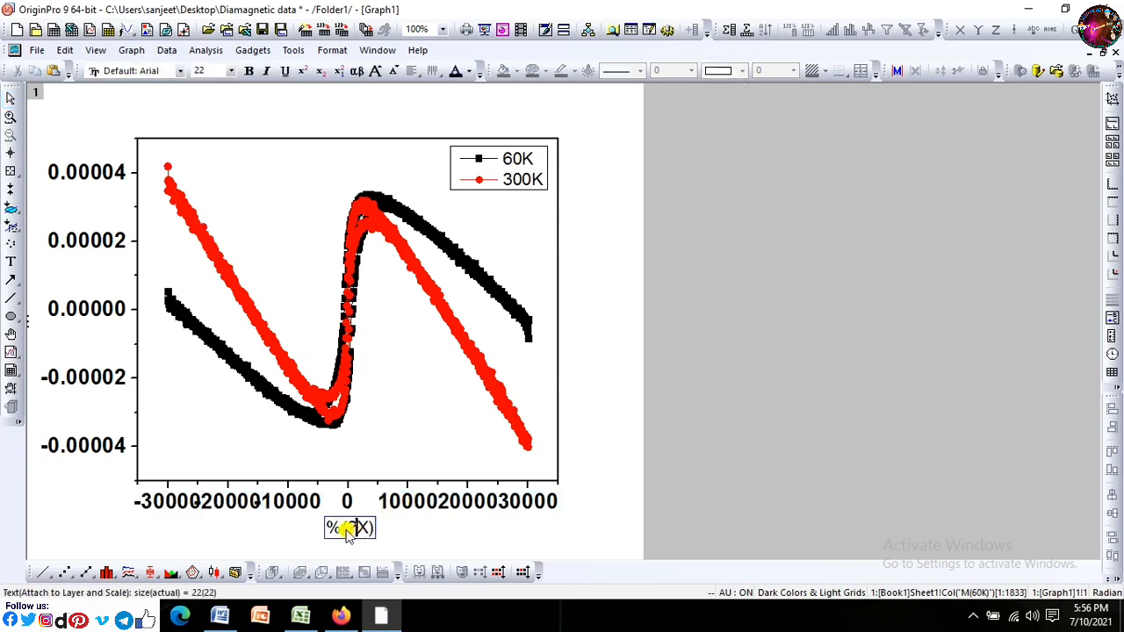
double_click(347, 532)
key(Escape)
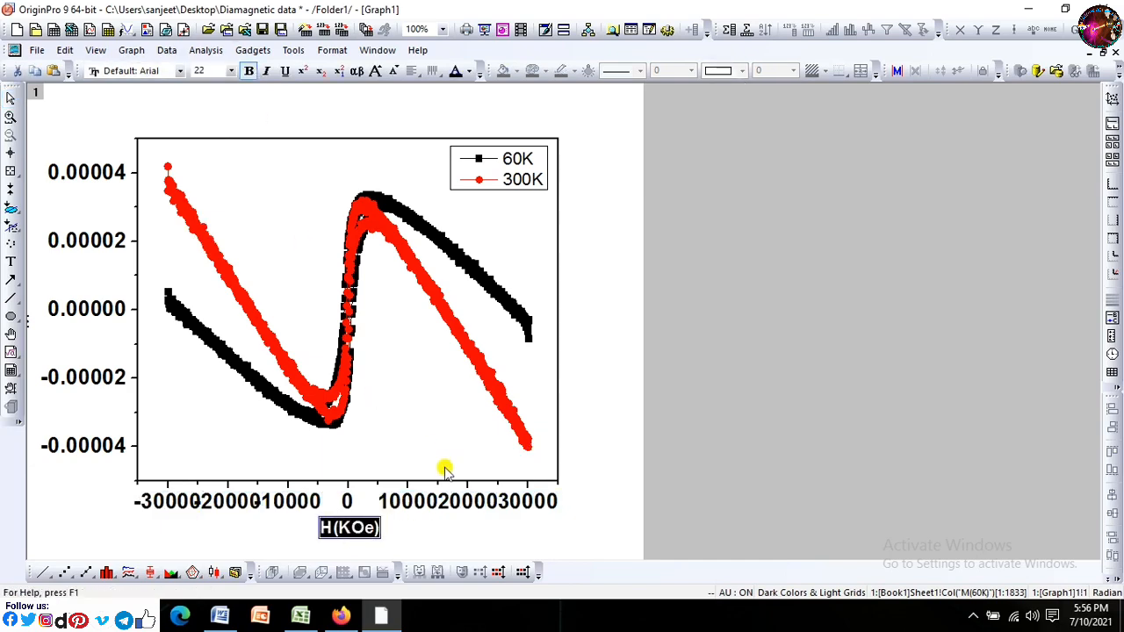
Step: Divide the X axis tick labels by a factor of 1000 and confirm the axis settings
double_click(451, 502)
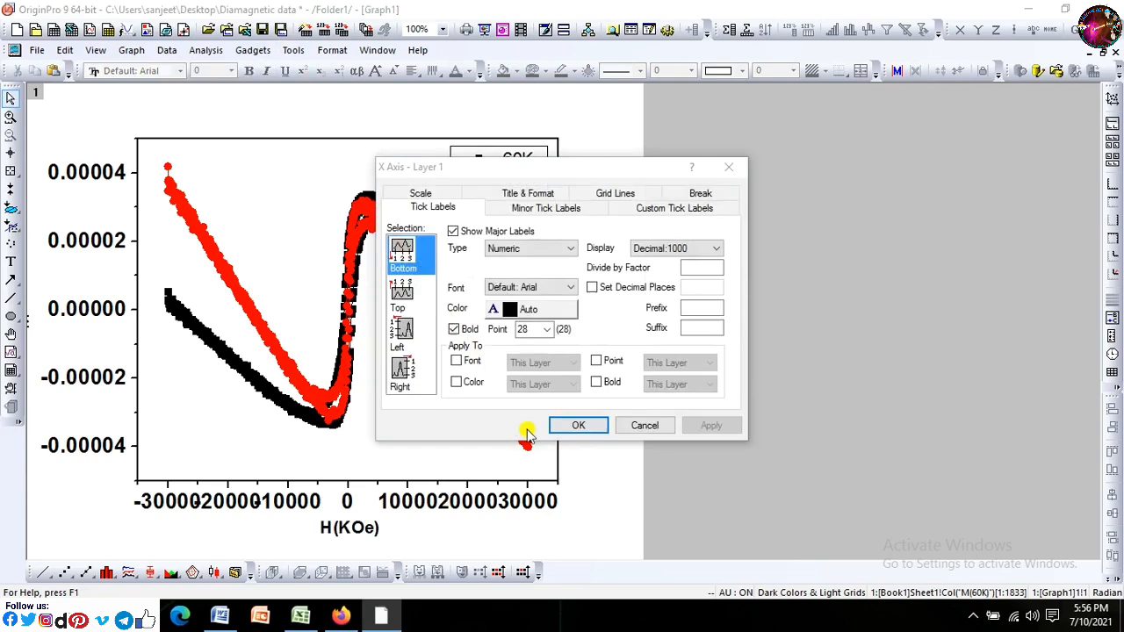
click(728, 168)
double_click(502, 513)
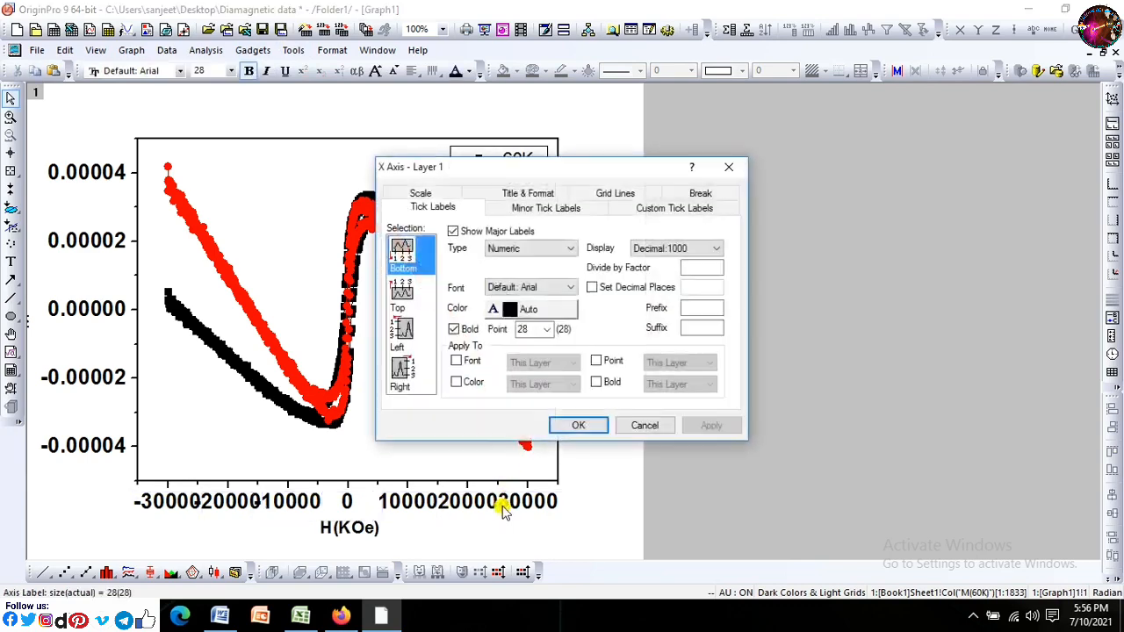
click(660, 249)
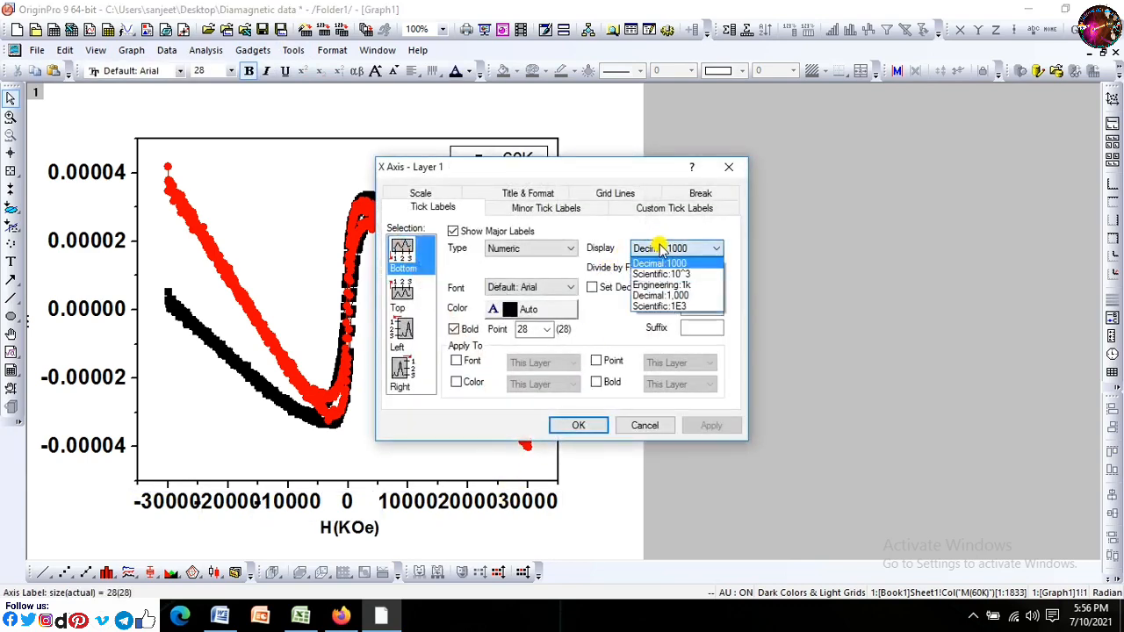
click(773, 237)
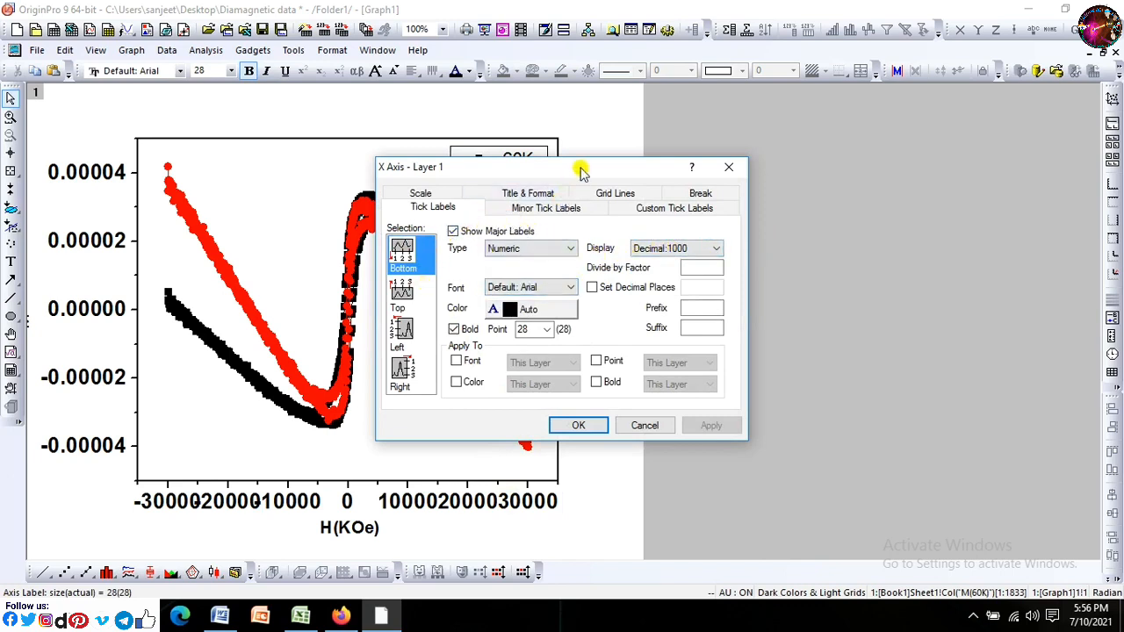
drag(582, 169, 631, 163)
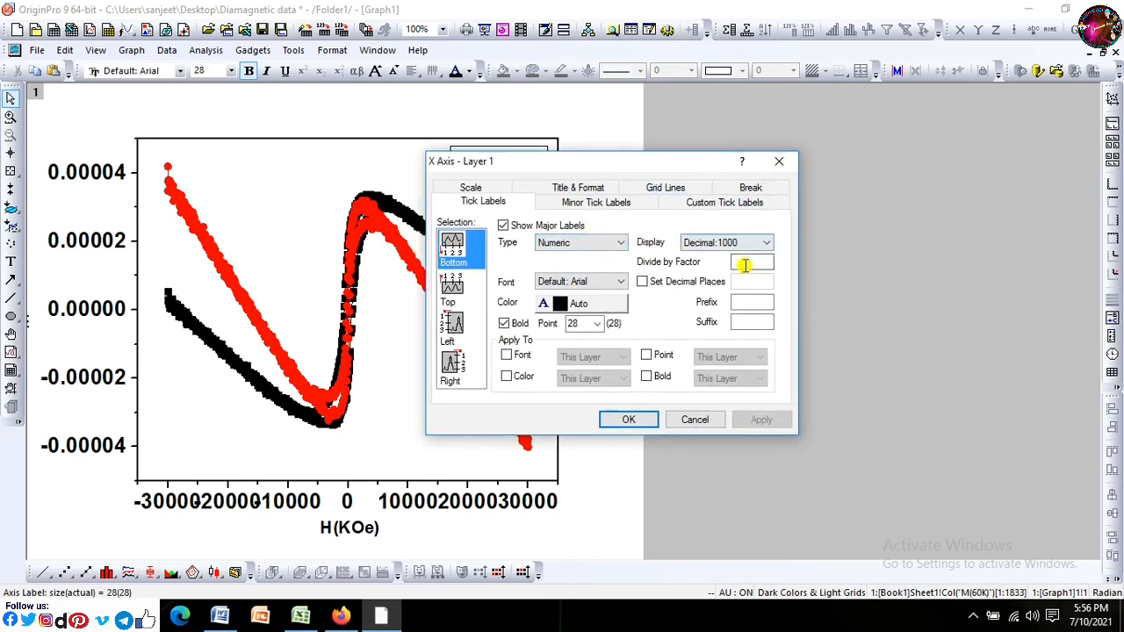
text(000)
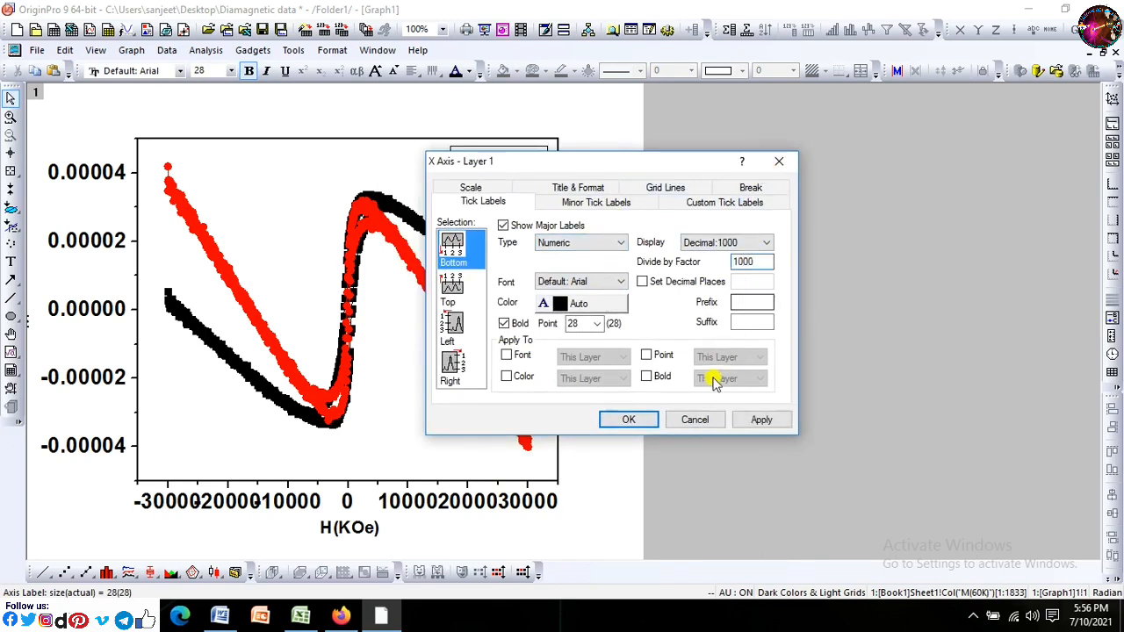
click(634, 420)
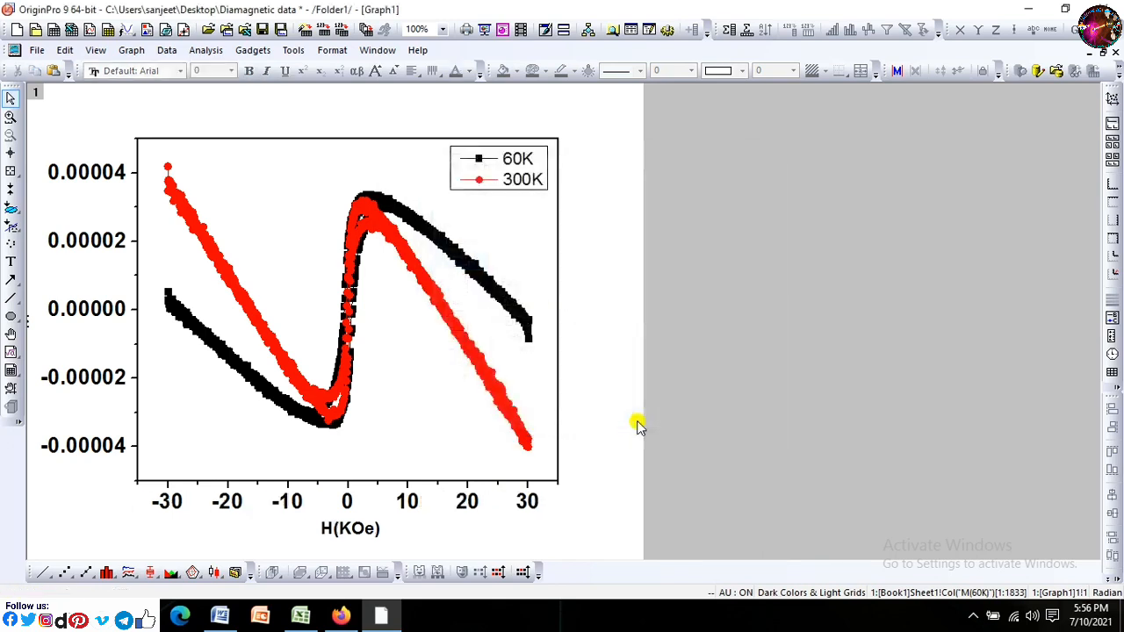
Step: Move the H(KOe) title closer to the X axis and shift the whole plot right and slightly up so the Y axis title shows
click(377, 527)
click(427, 524)
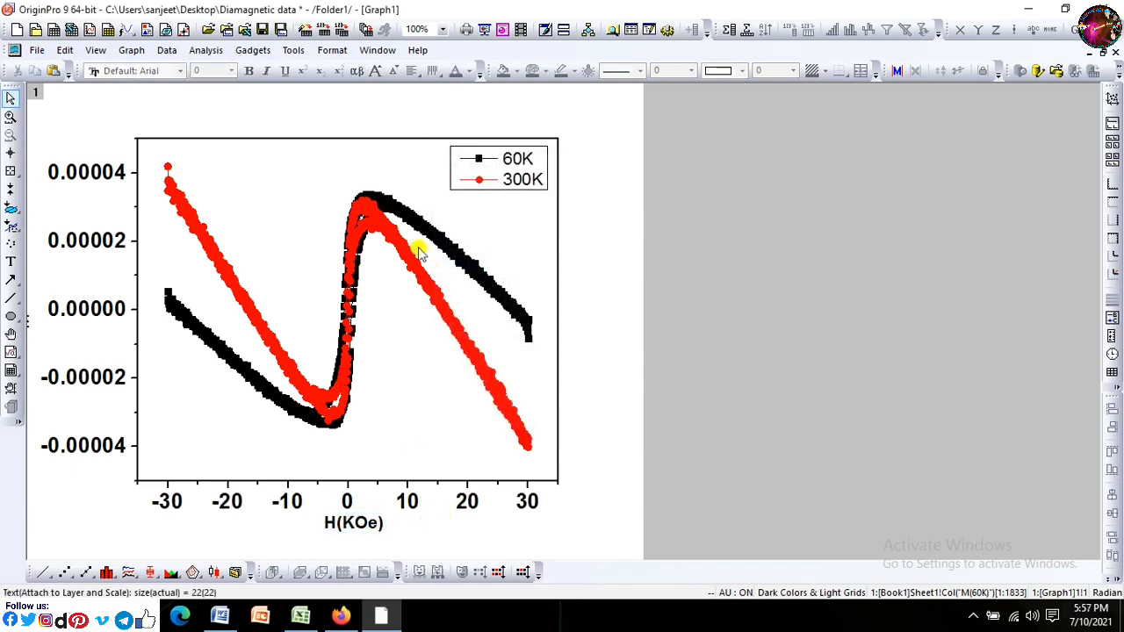
click(318, 186)
mouse_move(313, 211)
mouse_down()
mouse_move(336, 198)
mouse_move(329, 216)
mouse_up()
click(571, 531)
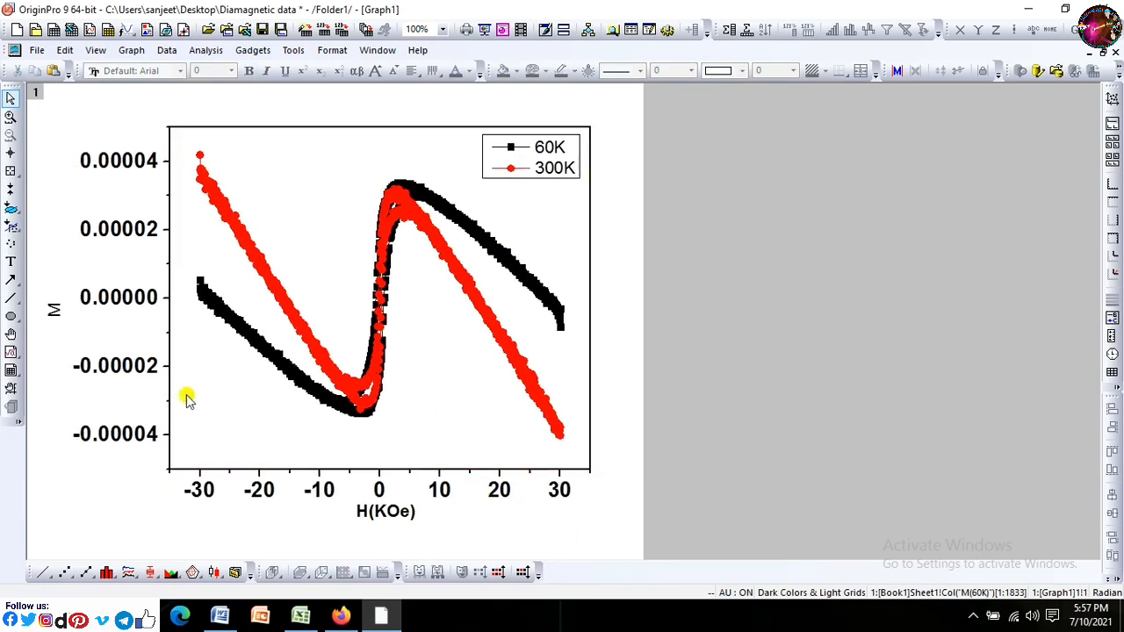
Step: Enlarge the font of the Y axis title M and save the project
click(55, 309)
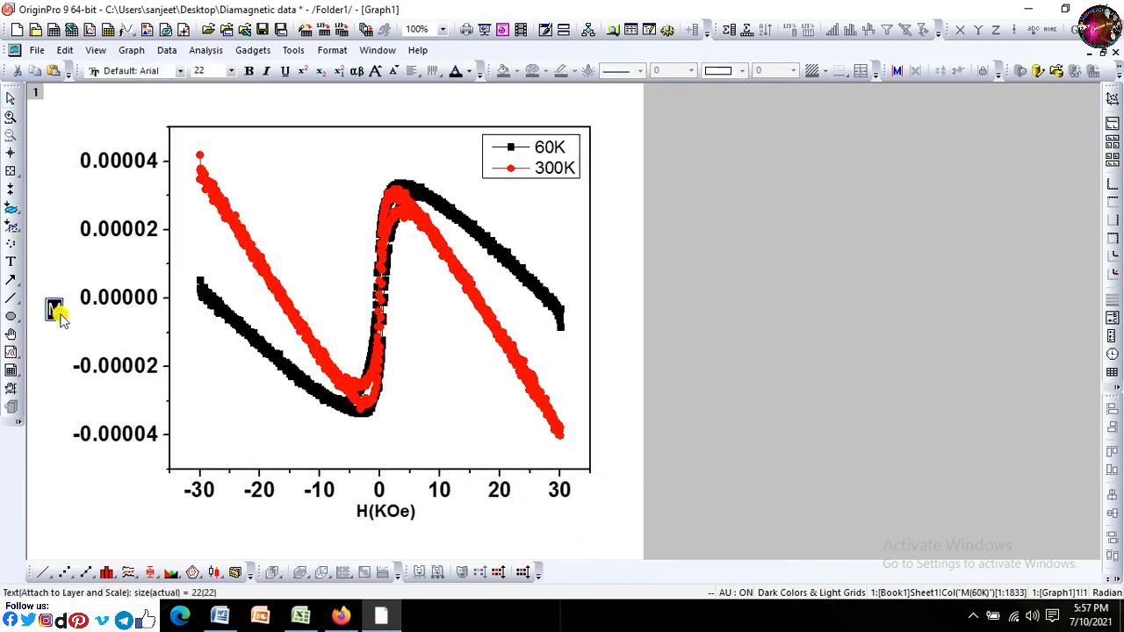
click(230, 71)
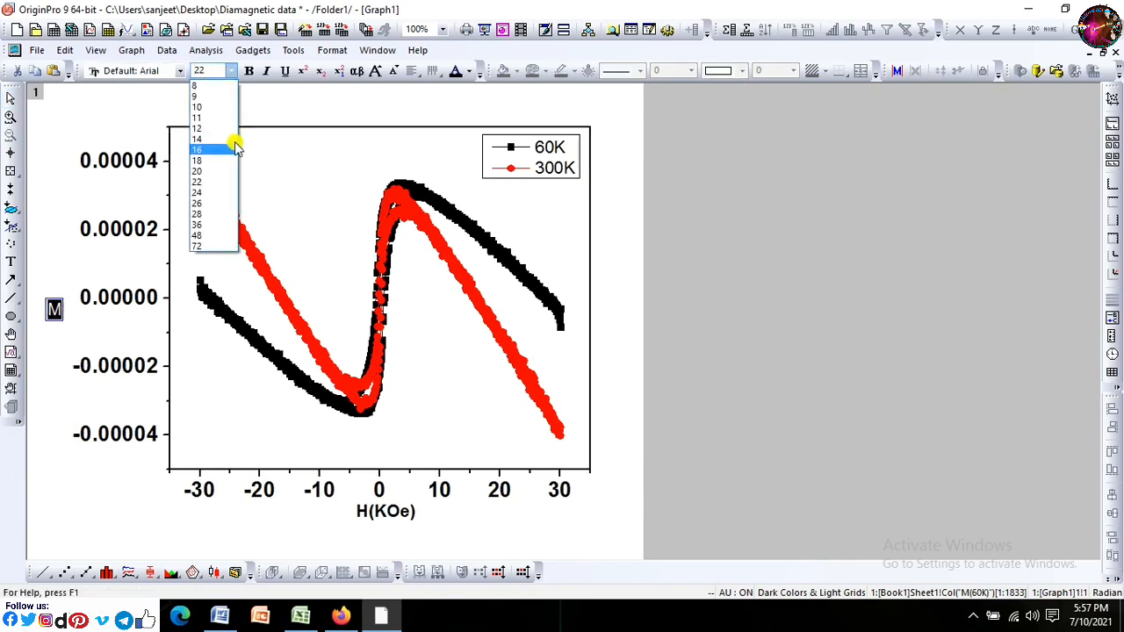
click(216, 220)
click(61, 219)
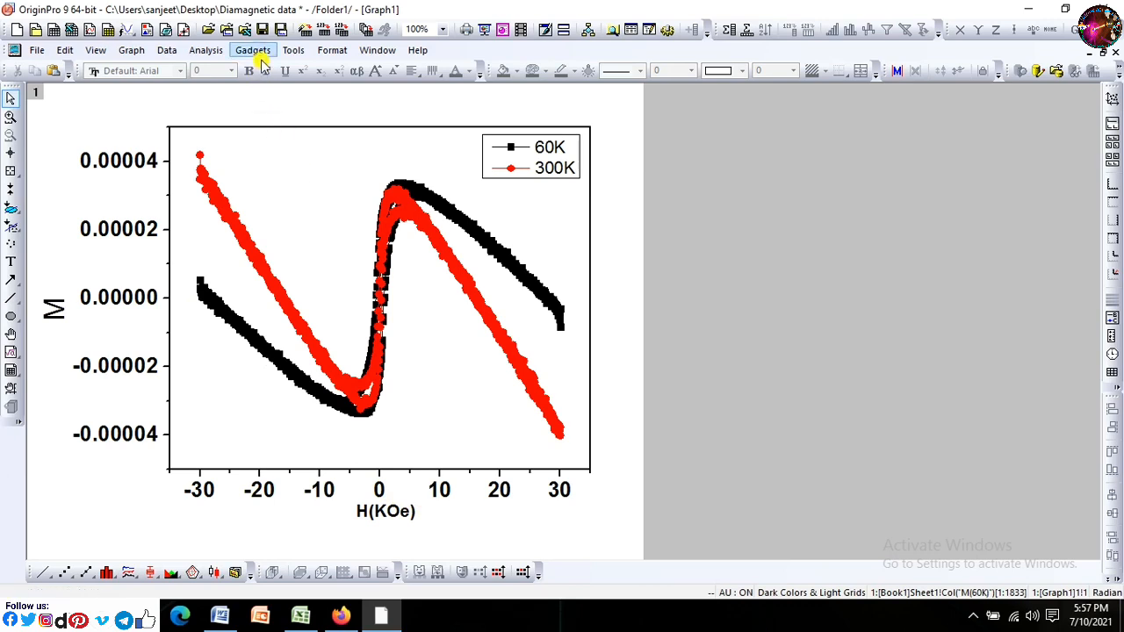
click(260, 30)
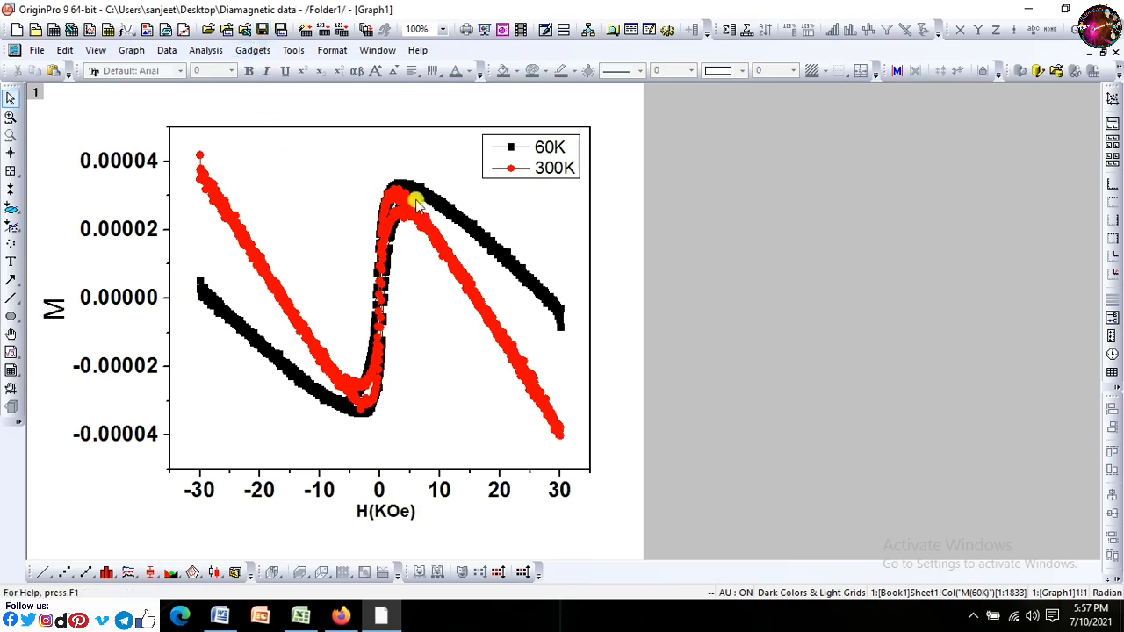
Step: Make the 60K and 300K legend text bold and save the project
click(555, 170)
double_click(555, 170)
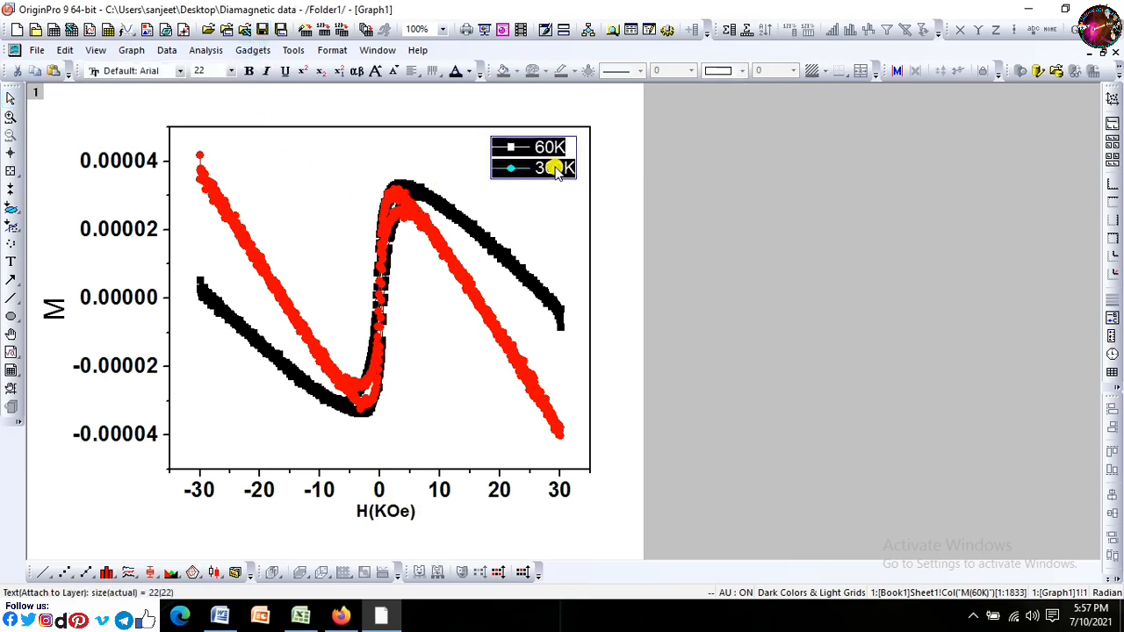
click(249, 70)
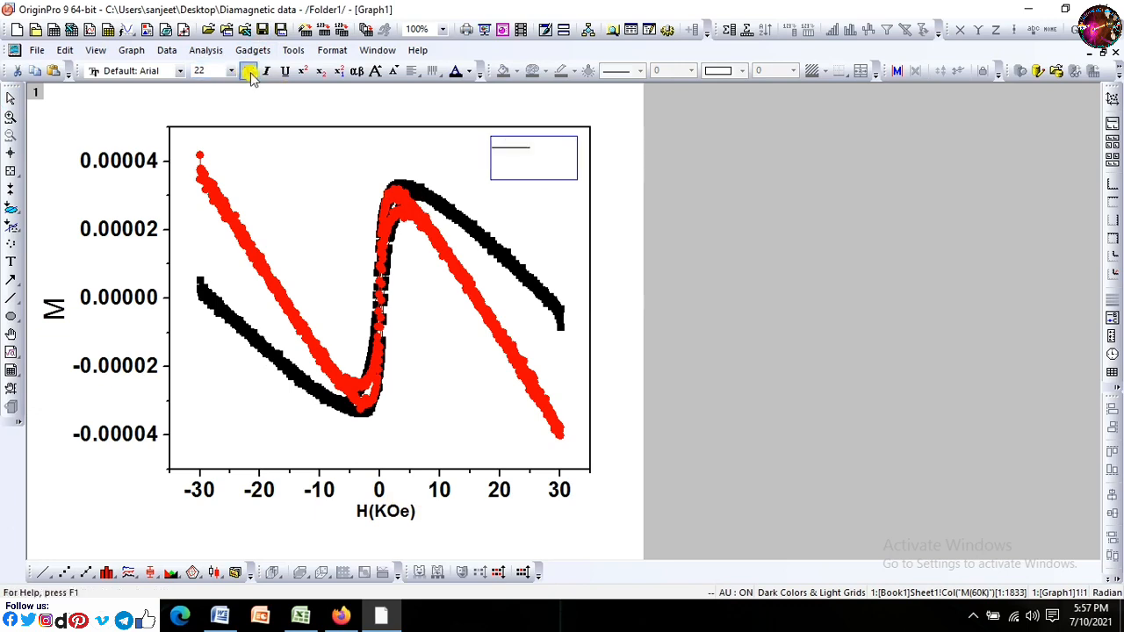
click(627, 220)
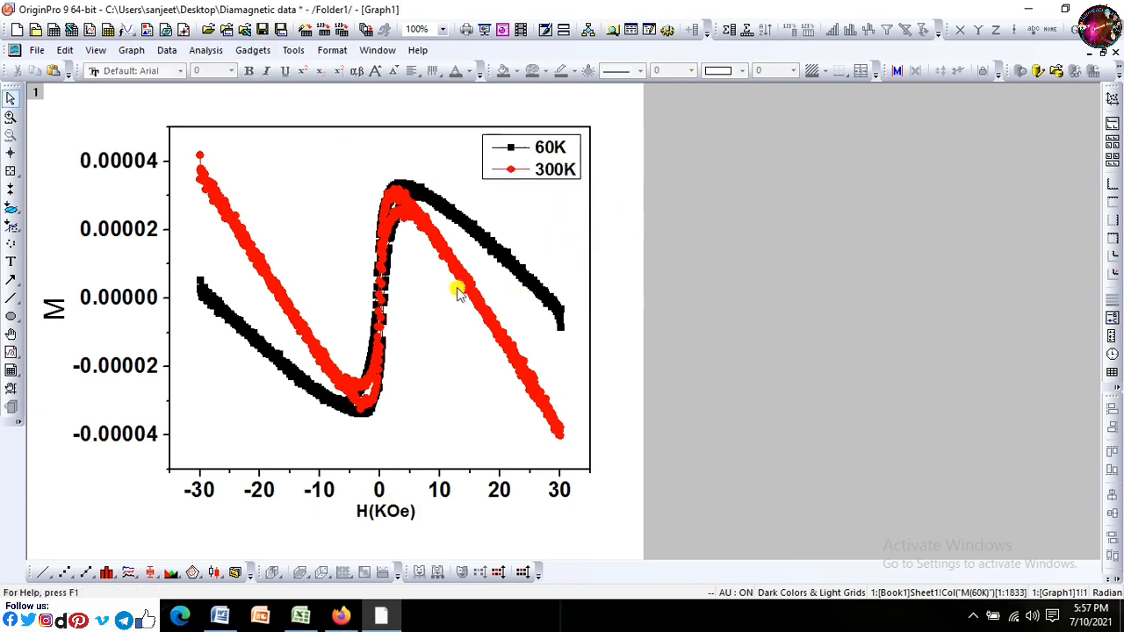
click(262, 29)
Step: Plot the H(Oe) and M(60K) columns A and B of Book1 as a new Line + Symbol graph
click(377, 50)
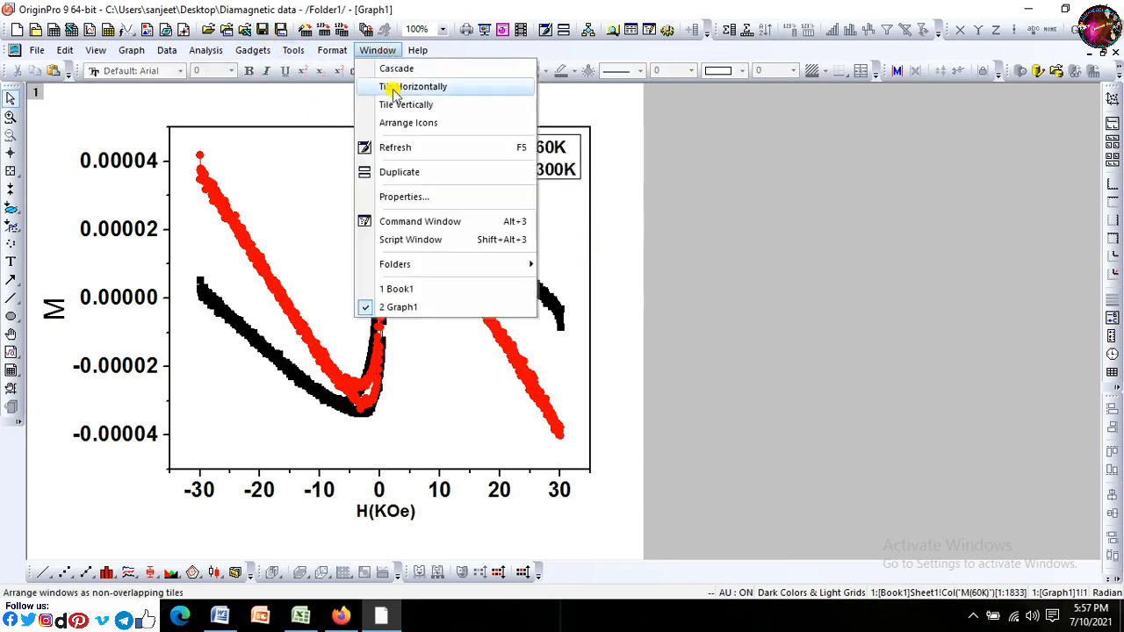
click(452, 288)
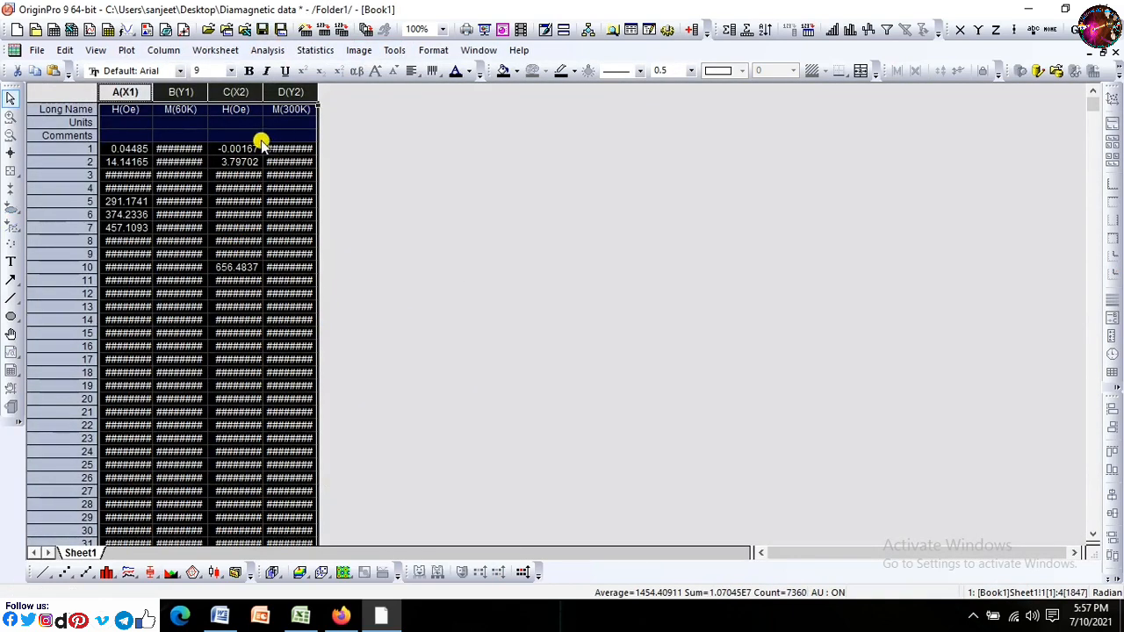
drag(141, 96, 158, 98)
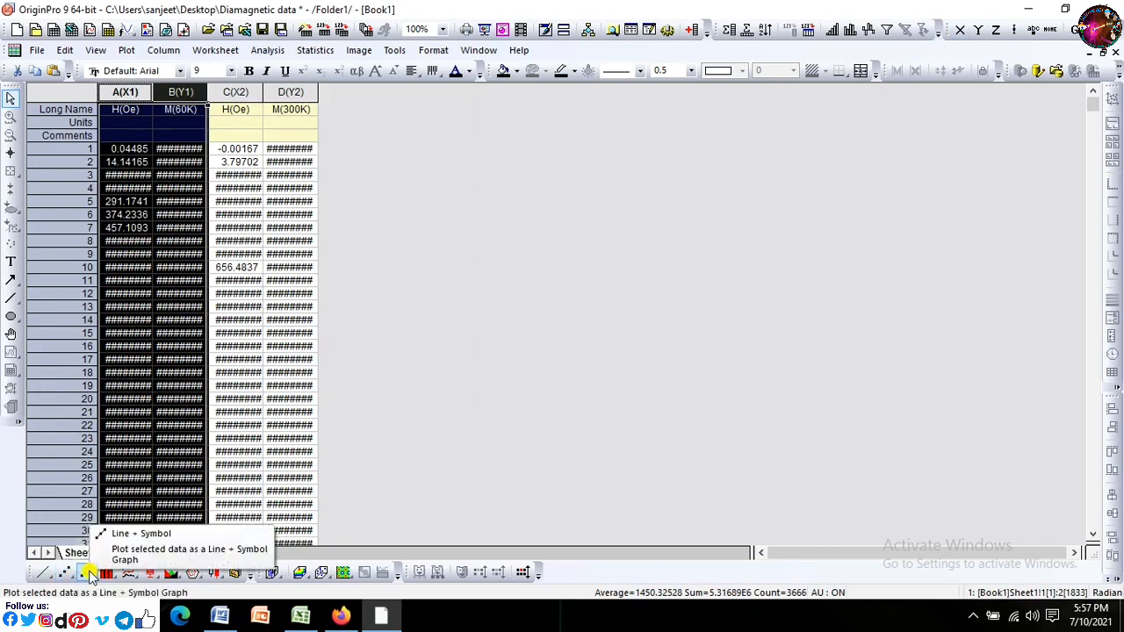
click(86, 572)
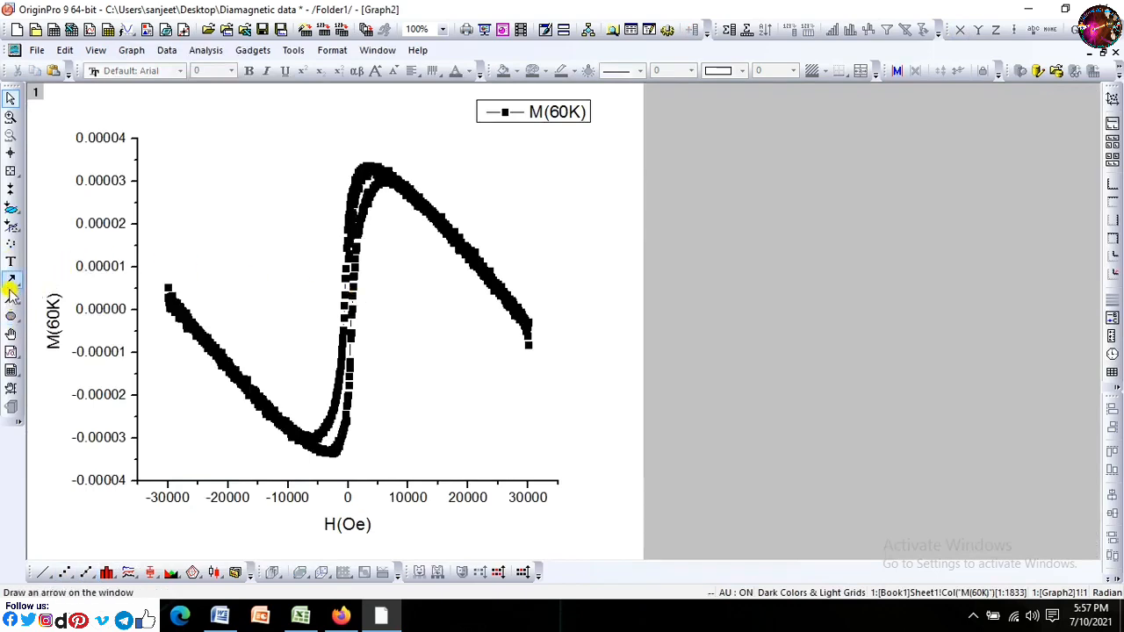
Step: Limit the M(60K) data range to start at about X = 3360 and run a linear fit on it with the default settings
click(11, 188)
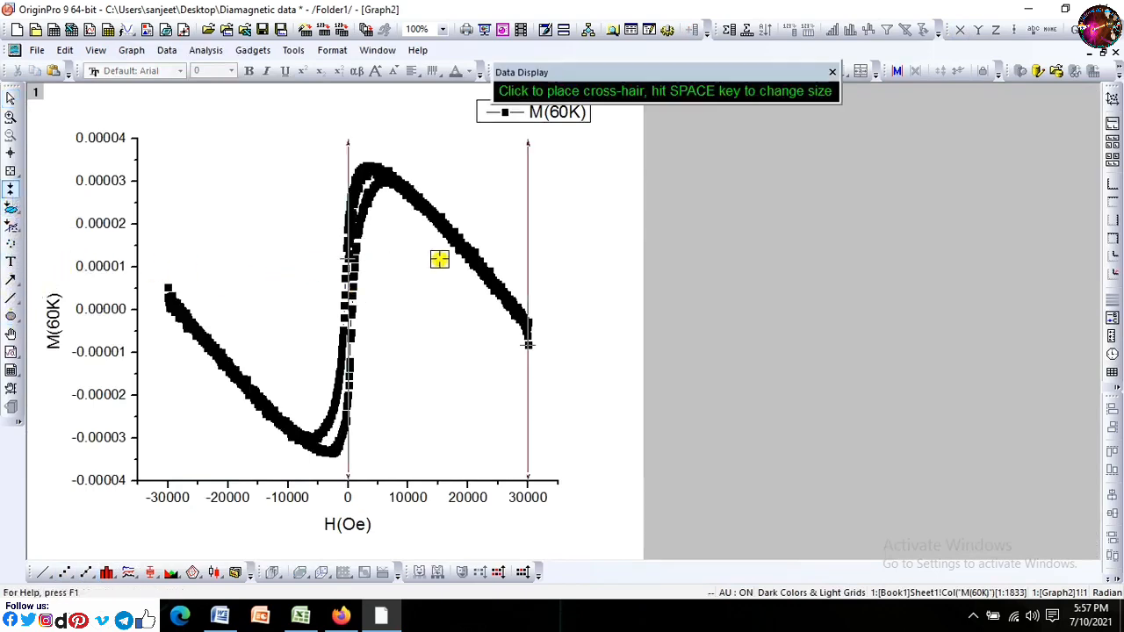
drag(346, 237, 371, 237)
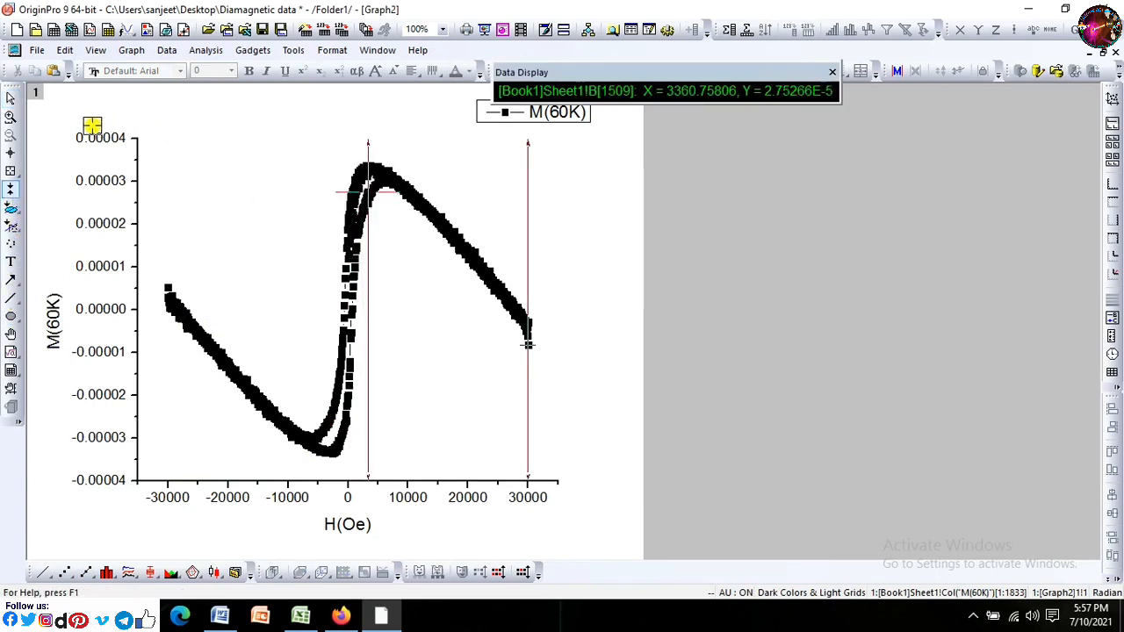
click(206, 50)
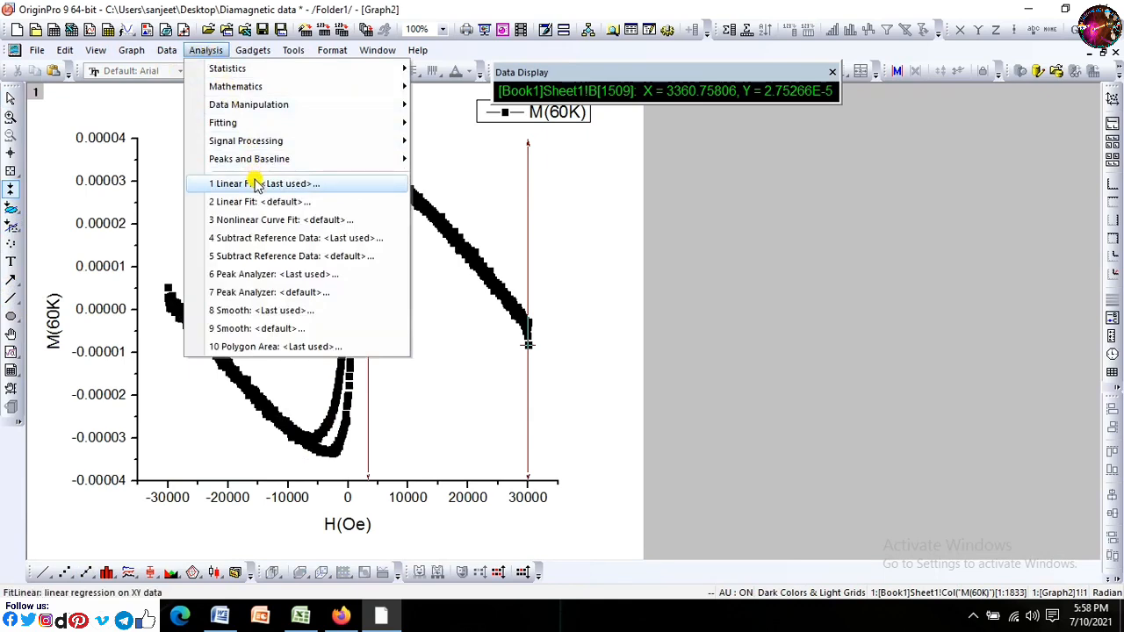
mouse_move(241, 122)
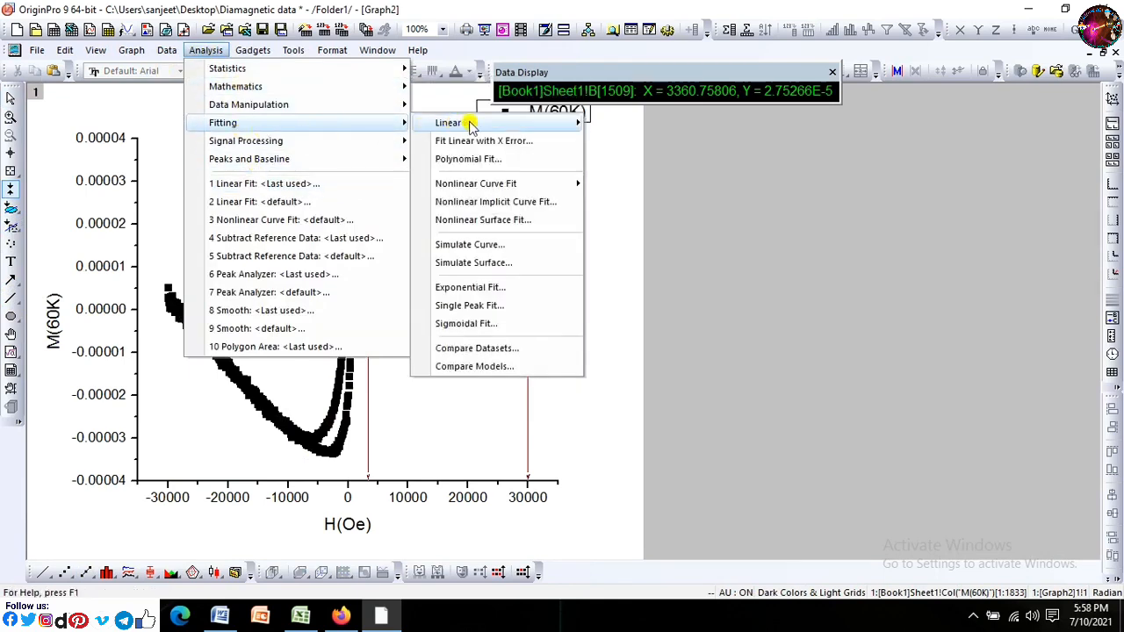
mouse_move(470, 126)
click(631, 142)
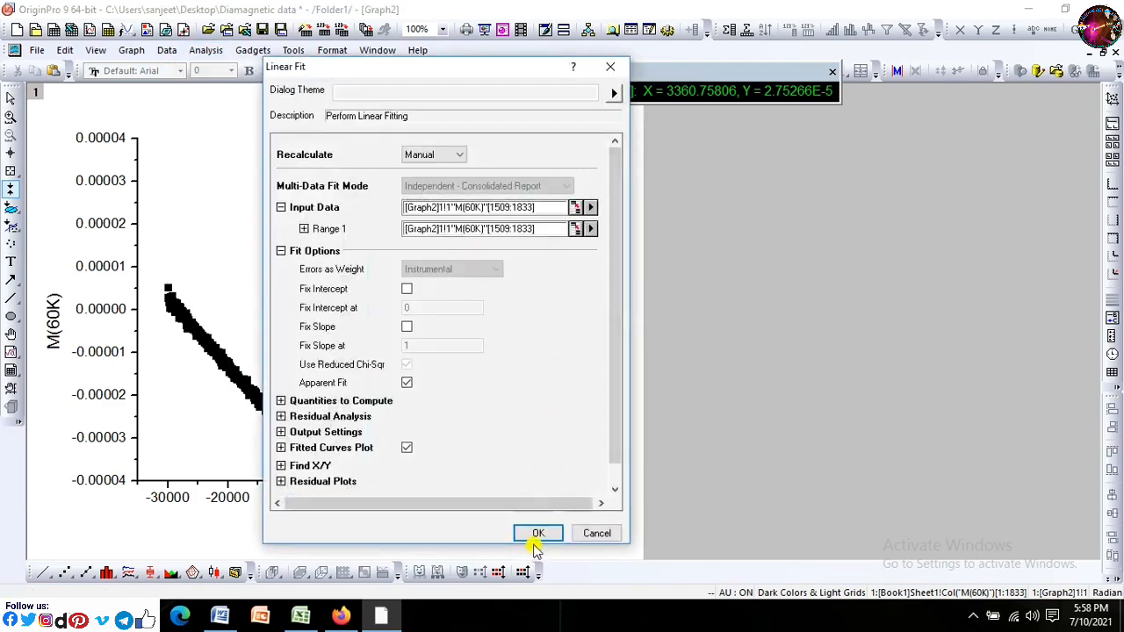
click(538, 534)
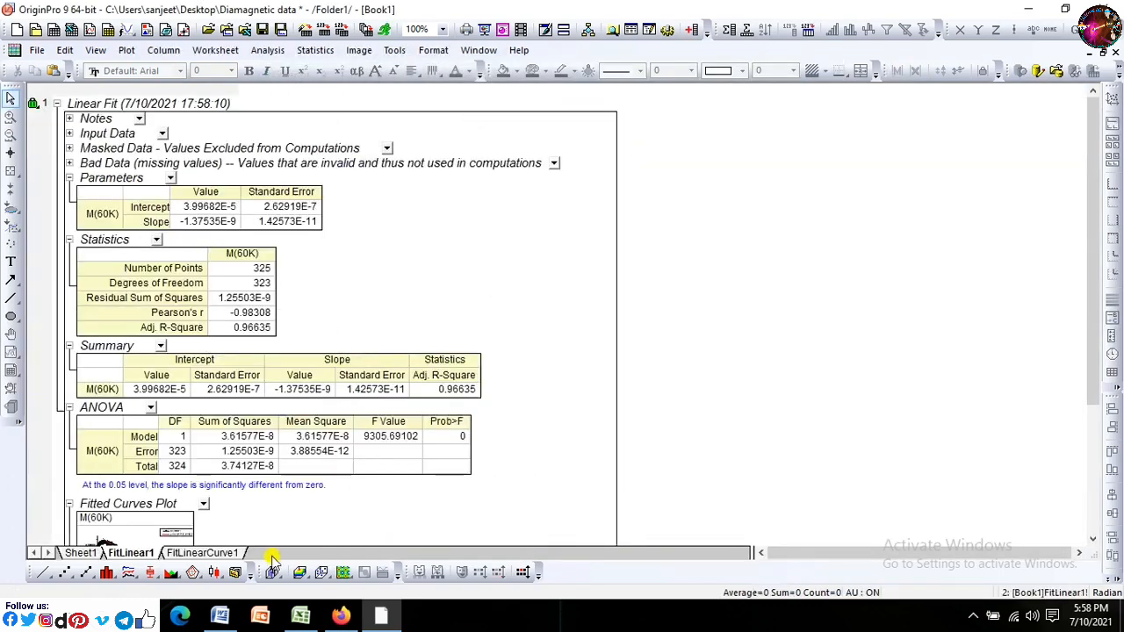
Step: Return to Graph2, move the fit results table beside the plot and enlarge it until the slope and intercept values are fully readable
click(478, 50)
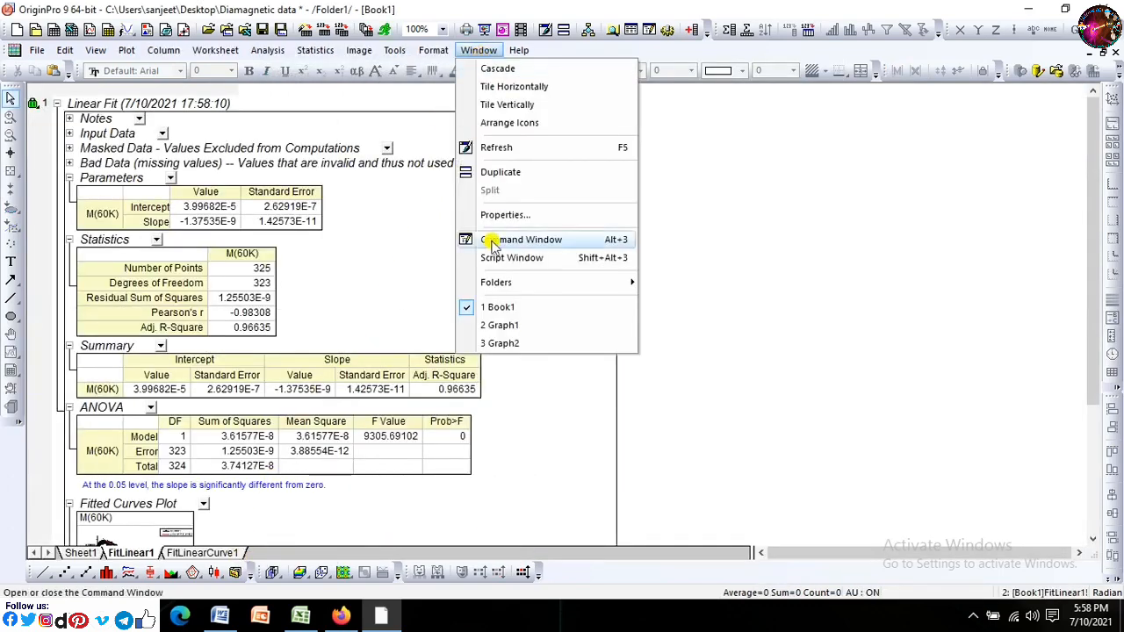
click(510, 342)
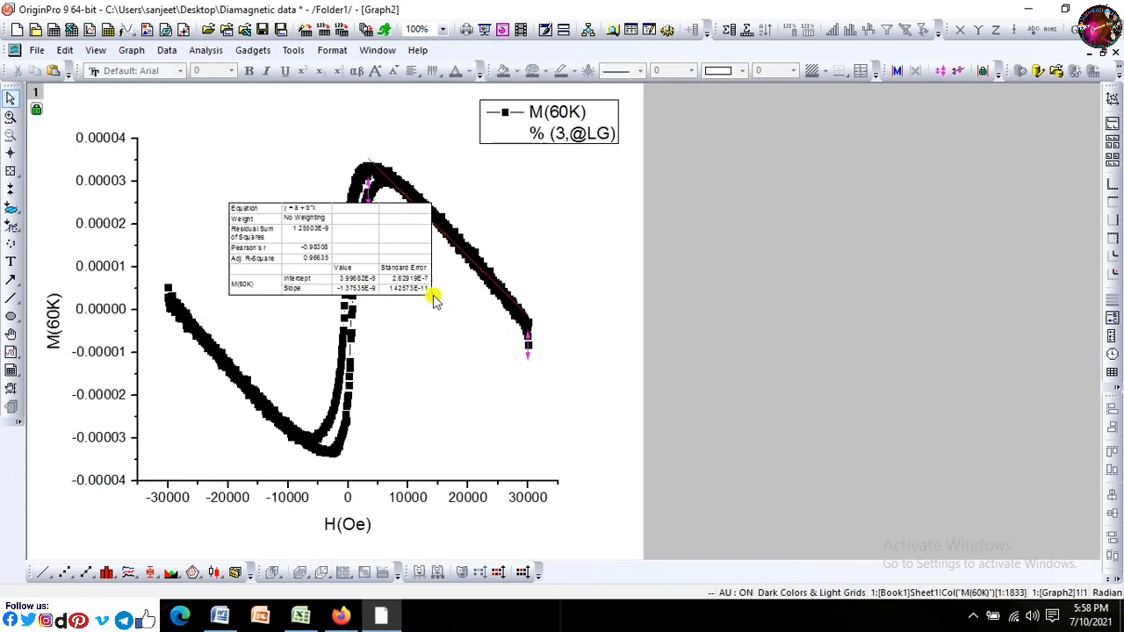
drag(375, 260, 725, 222)
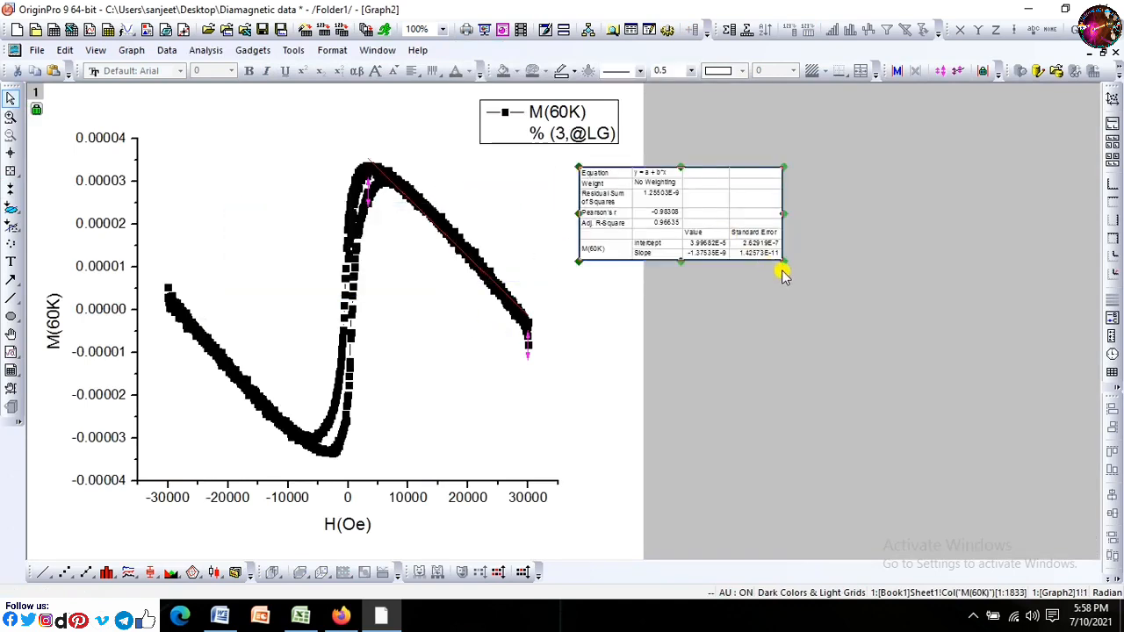
drag(784, 261, 897, 355)
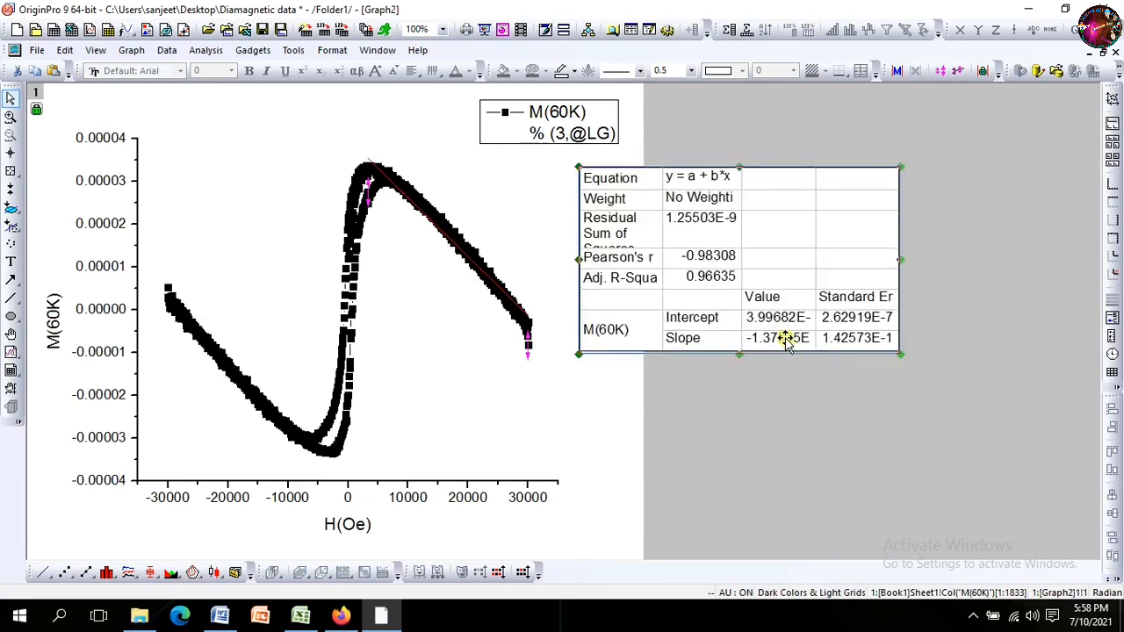
drag(787, 344, 780, 329)
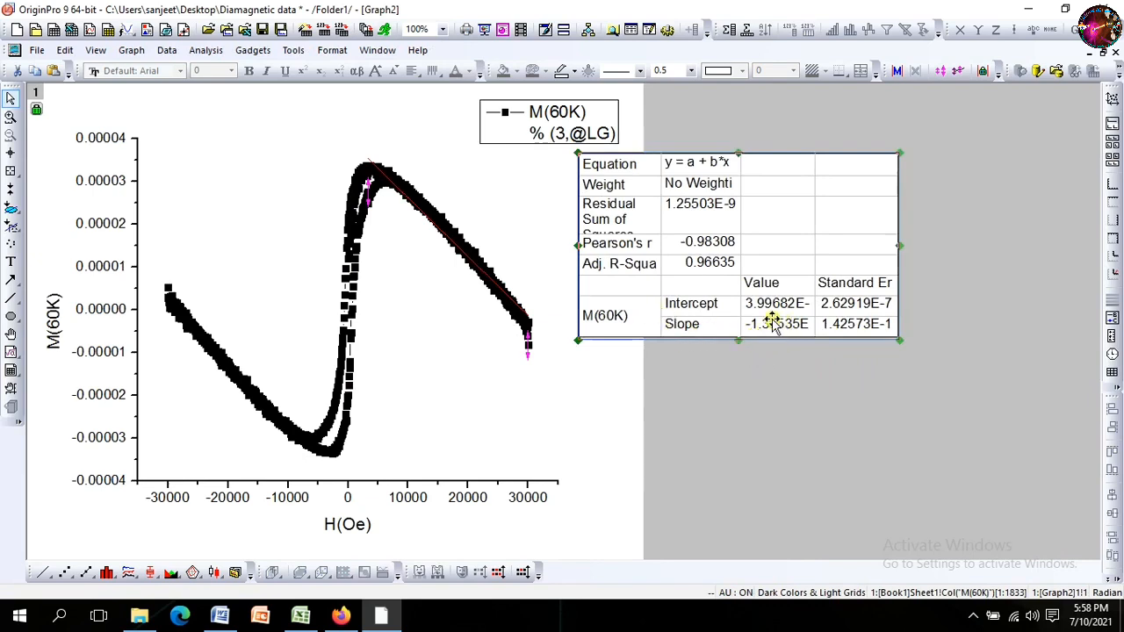
click(760, 373)
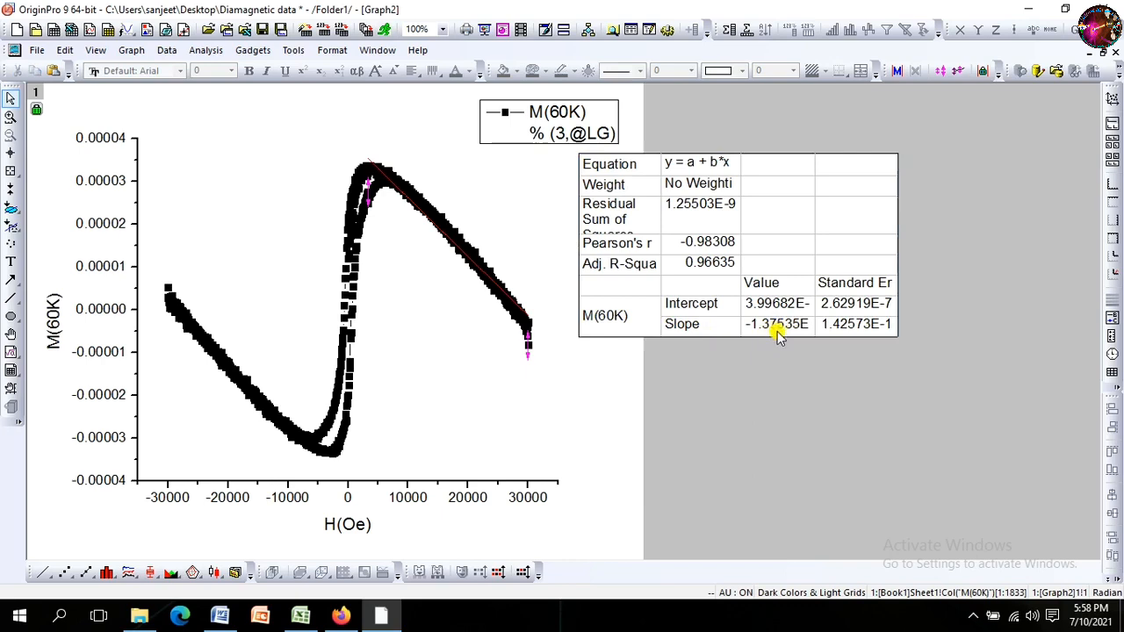
click(884, 318)
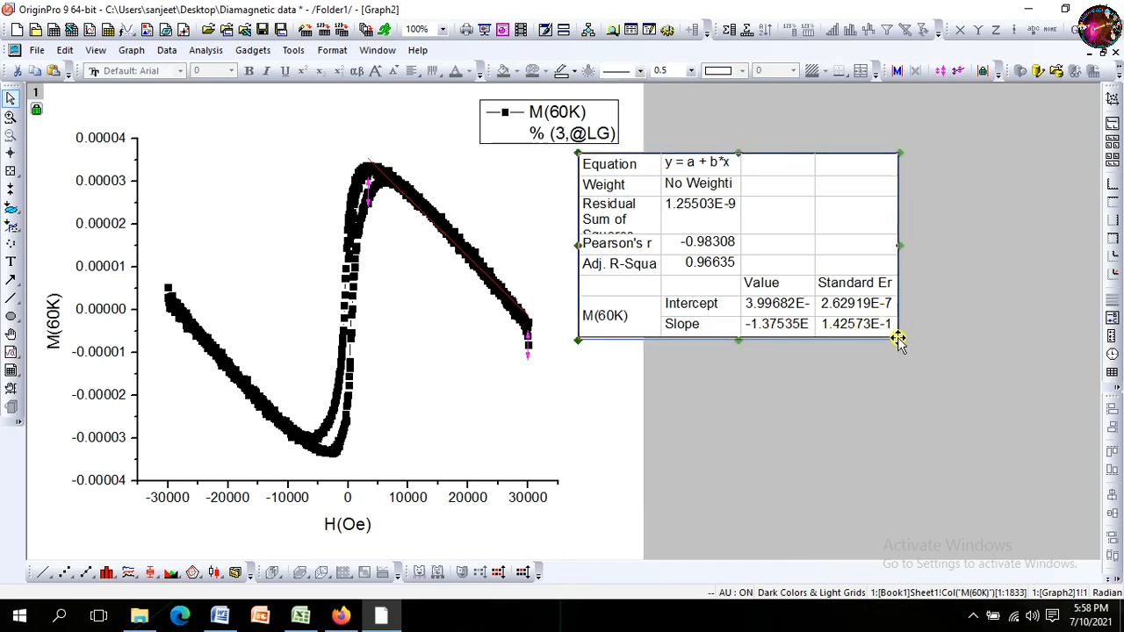
drag(897, 342, 1036, 389)
click(859, 418)
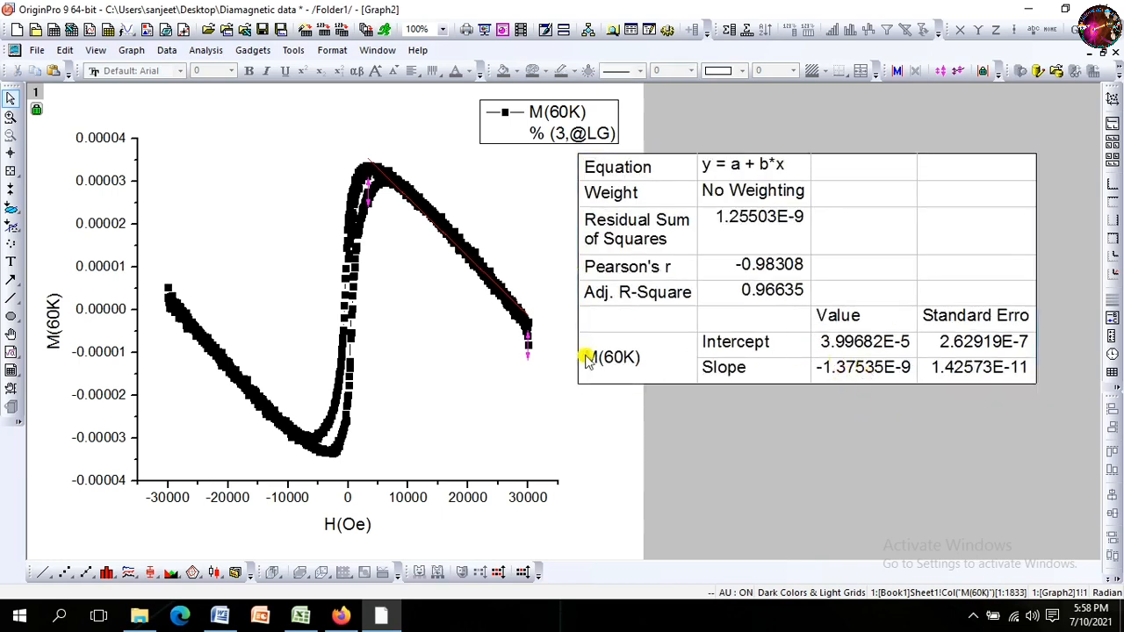
Step: Return to Sheet1 of Book1 and add a new empty column after M(300K)
click(377, 50)
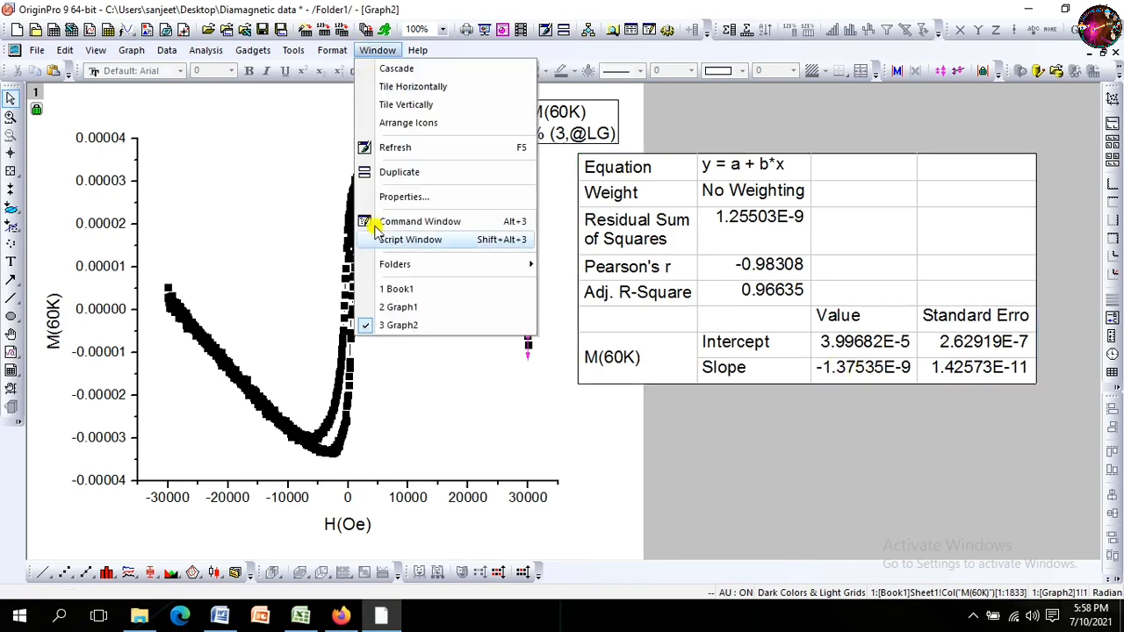
click(396, 289)
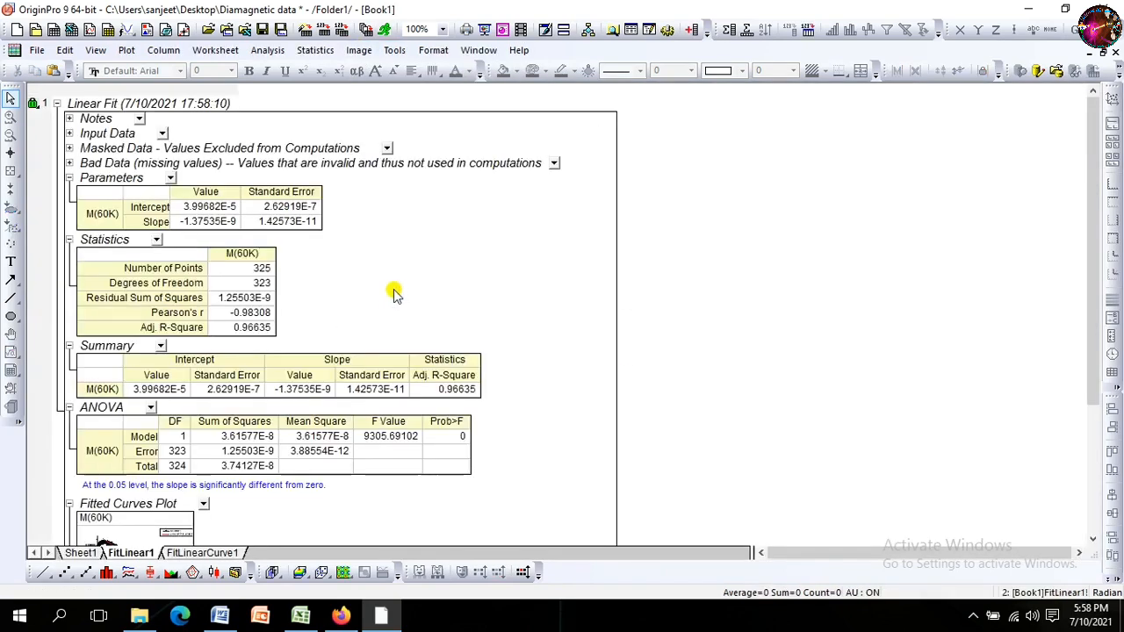
click(80, 552)
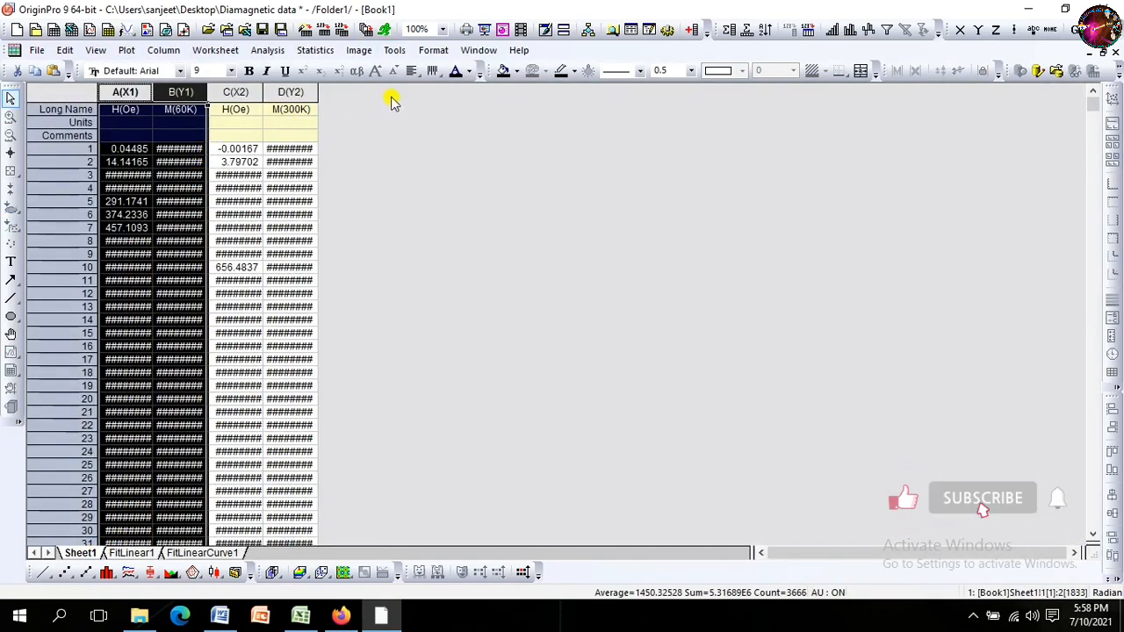
click(474, 109)
click(691, 29)
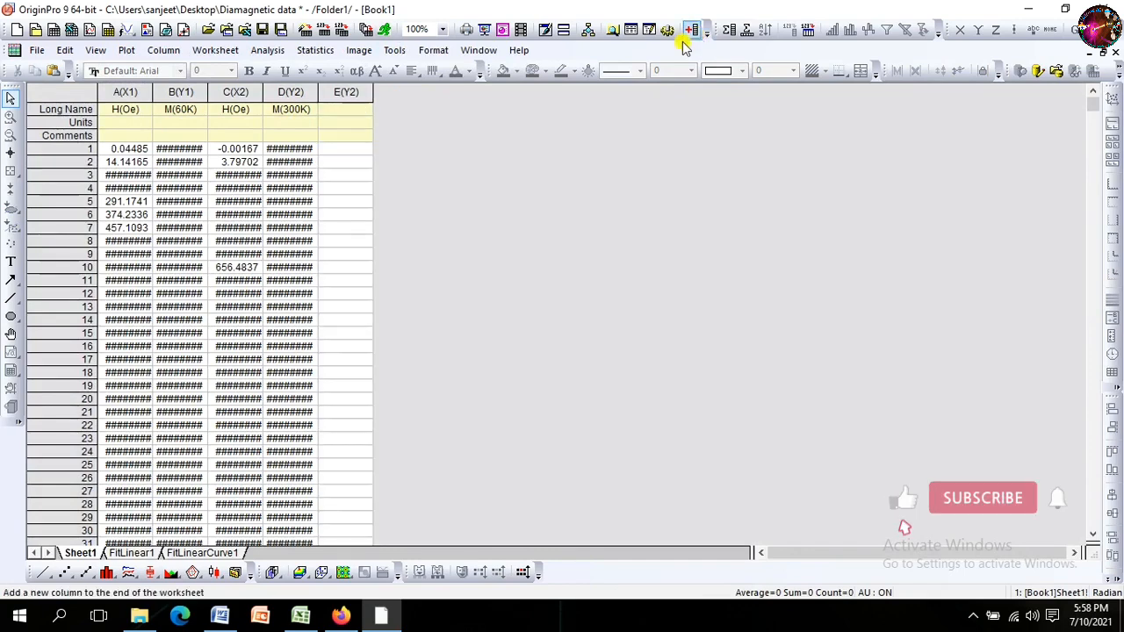
Step: Open the Set Values dialog for the new column E
click(351, 93)
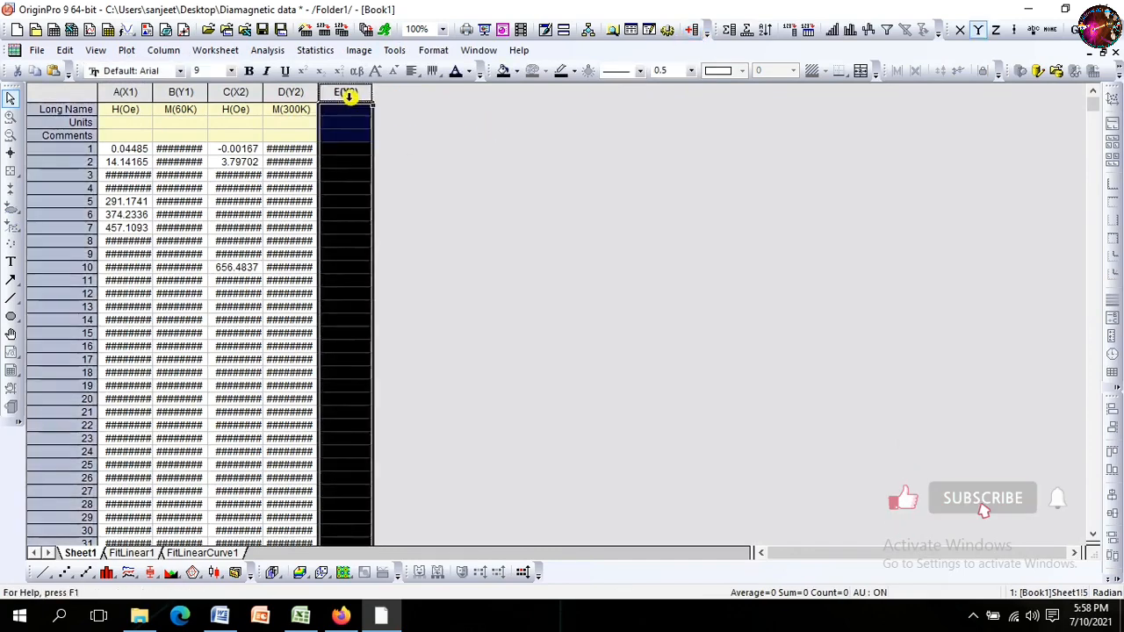
right_click(352, 93)
click(395, 236)
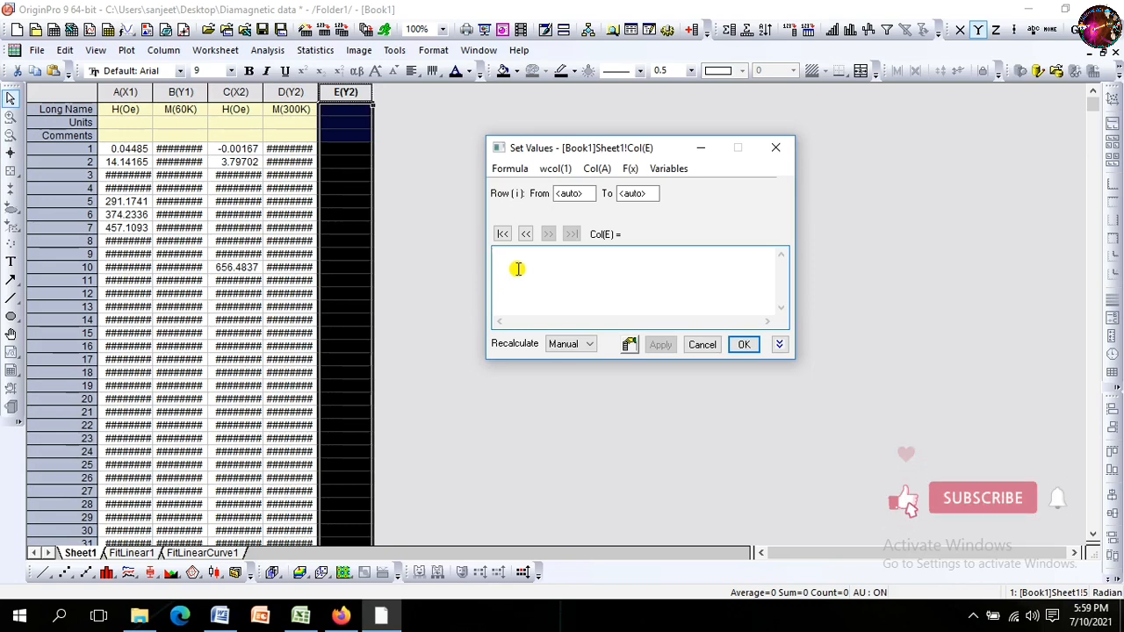
text(Col()
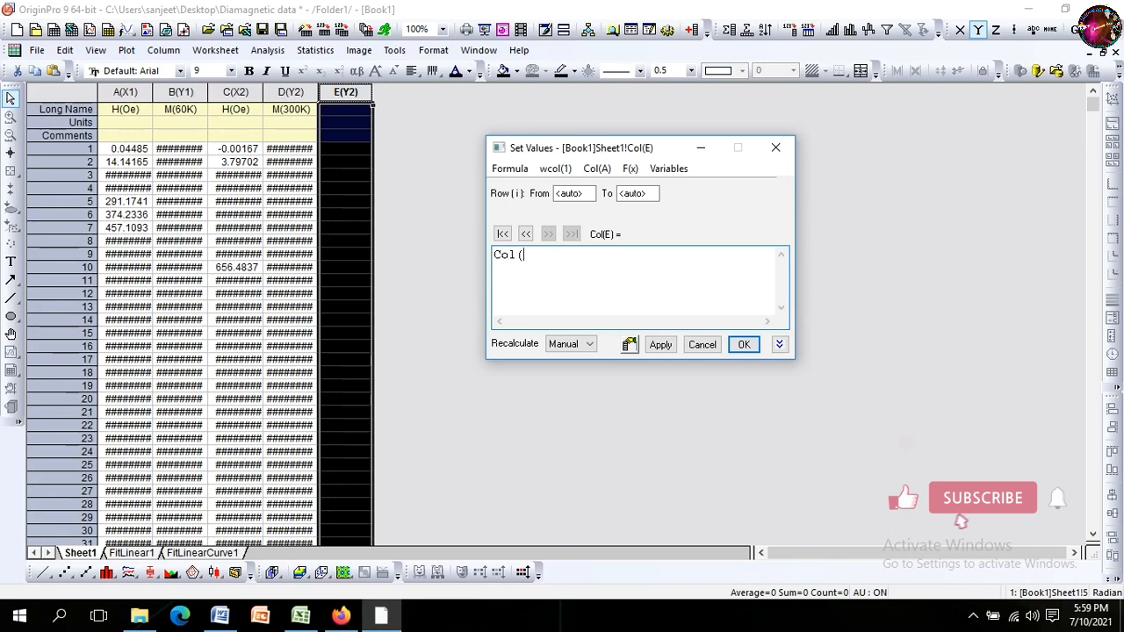
text(B)
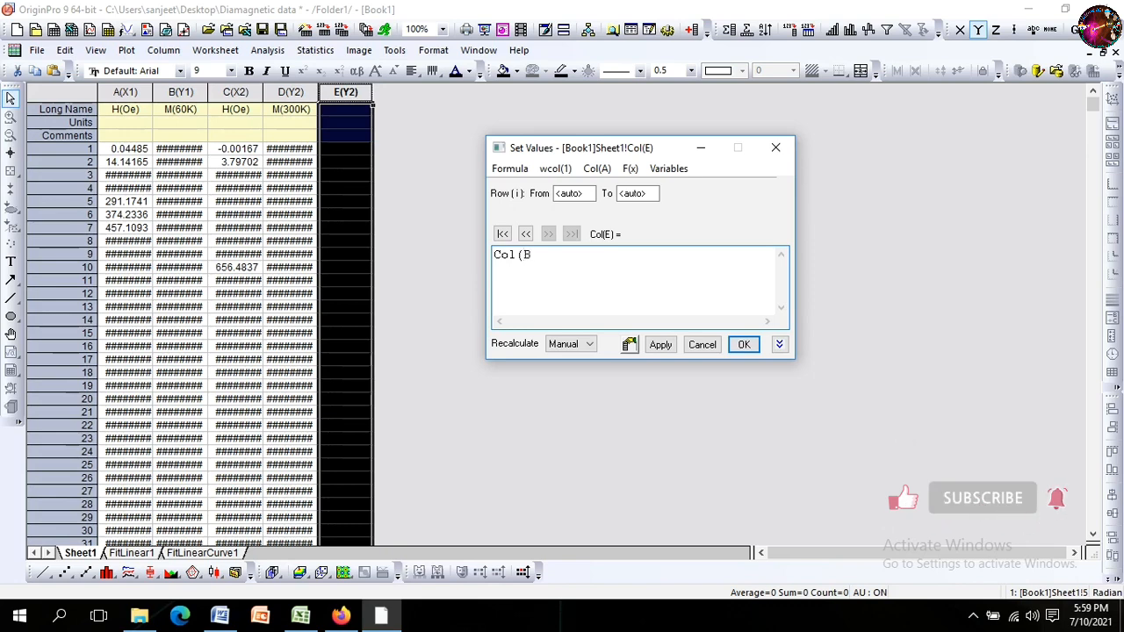
text()+Col(A)*)
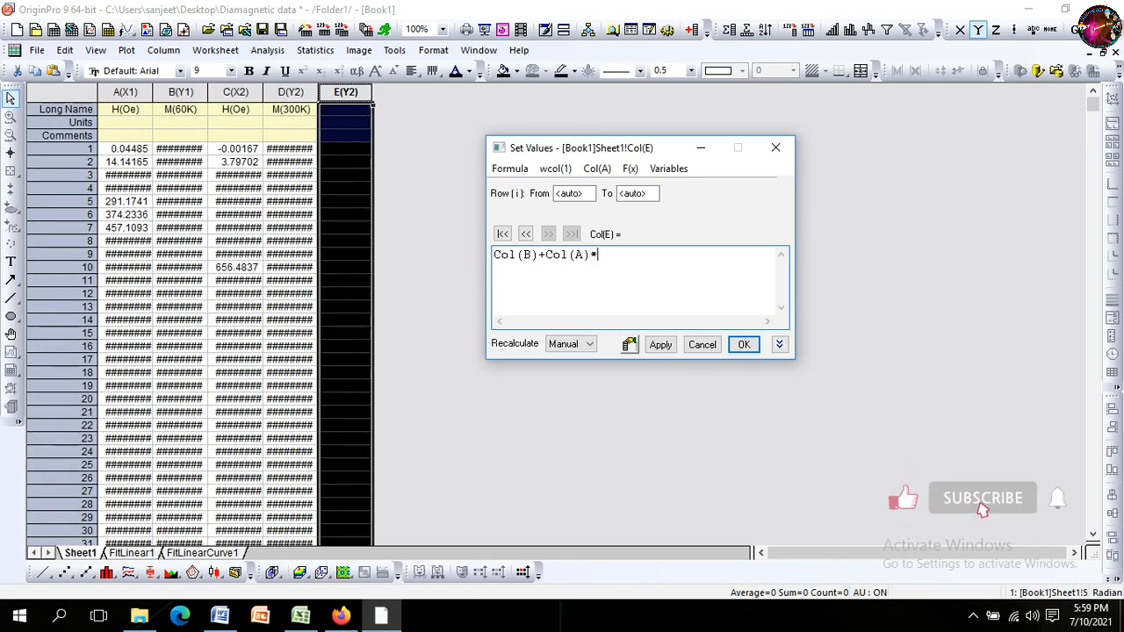
text(1)
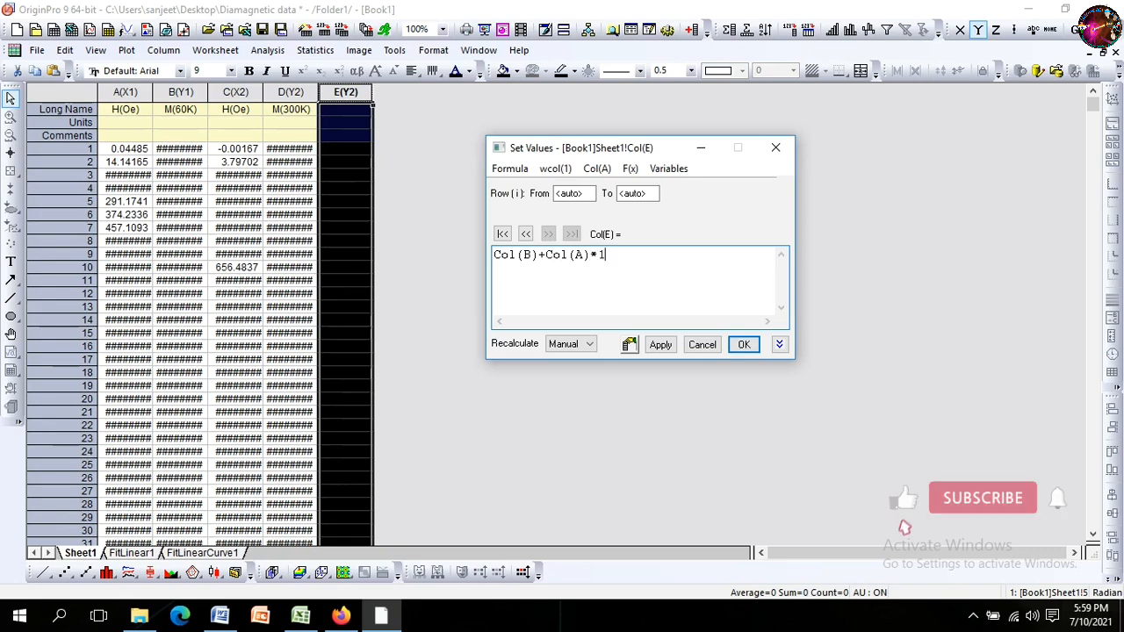
Step: Look up the fitted slope in the results table on Graph2 and return to the Book1 worksheet
click(479, 50)
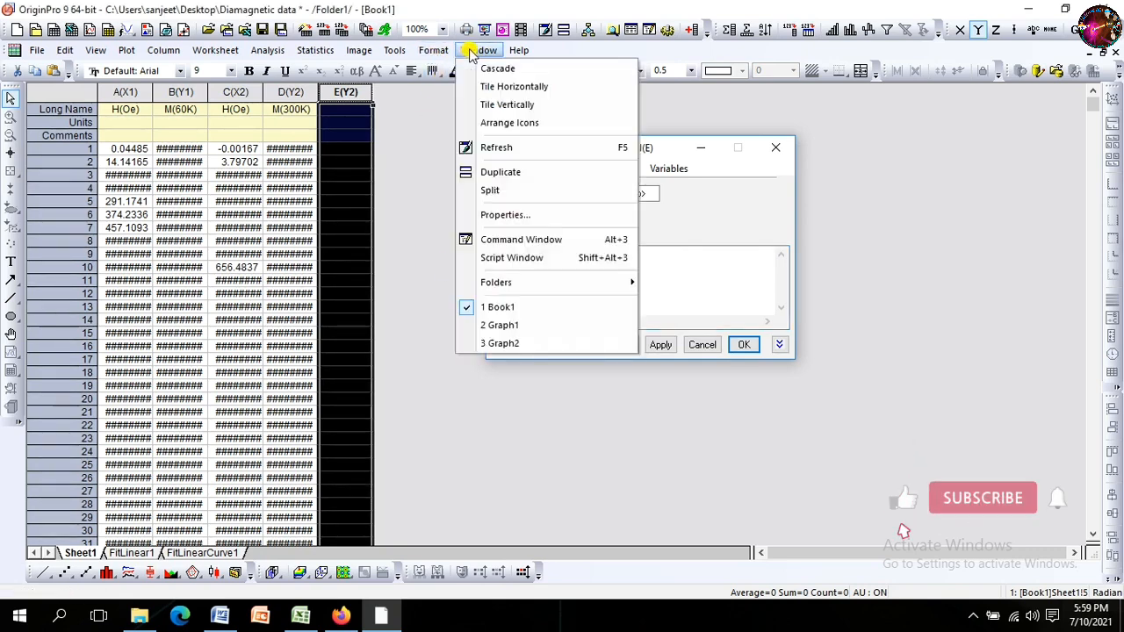
click(502, 343)
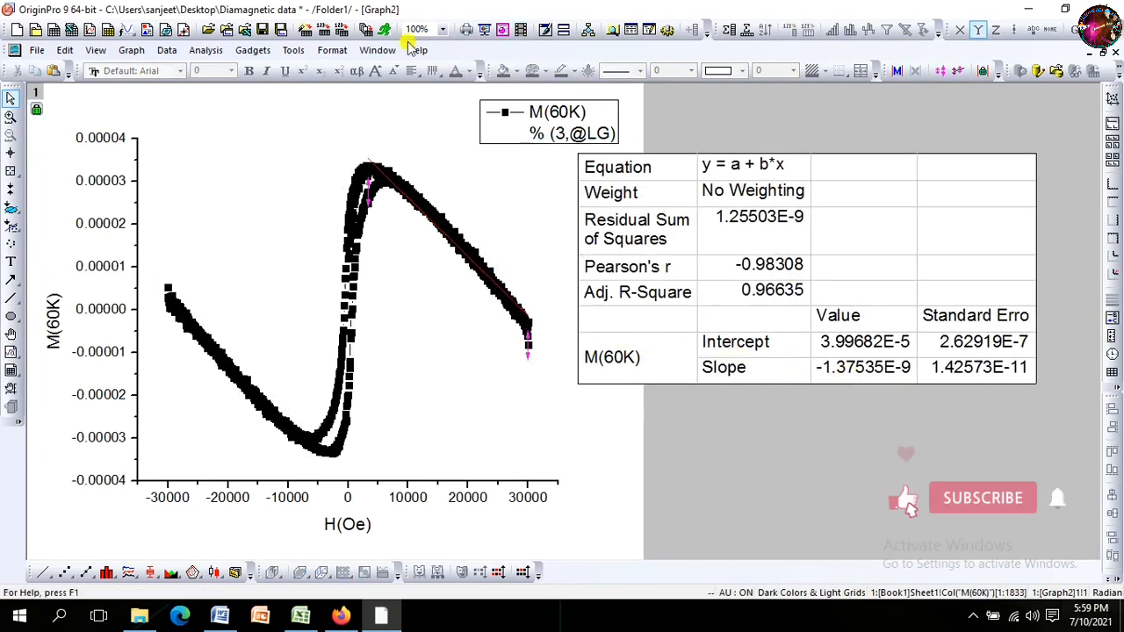
click(377, 50)
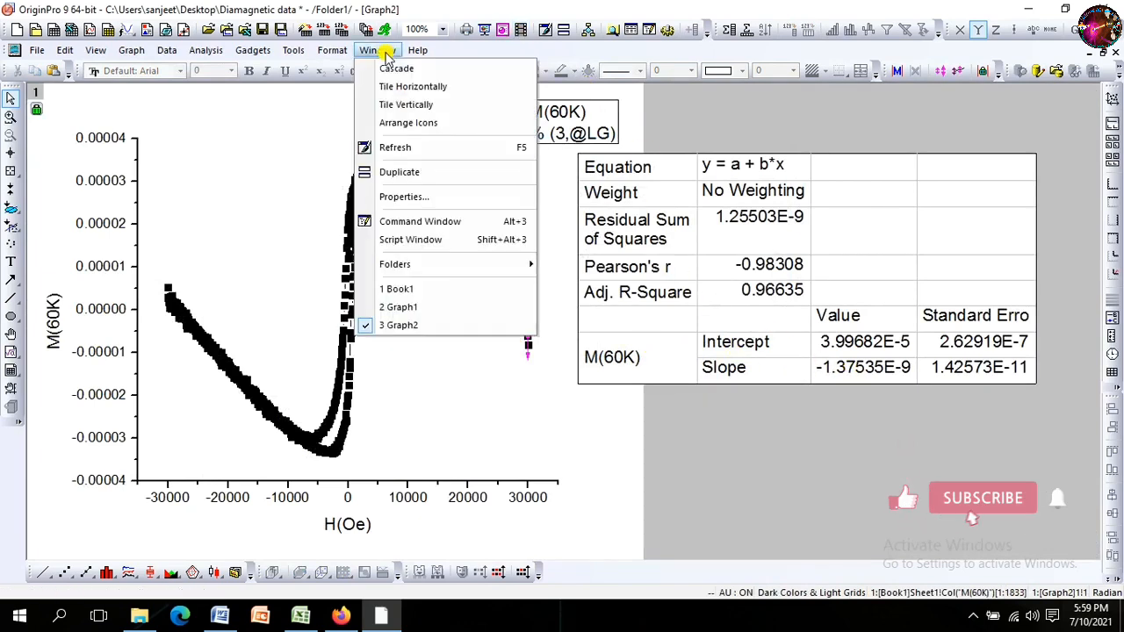
click(407, 292)
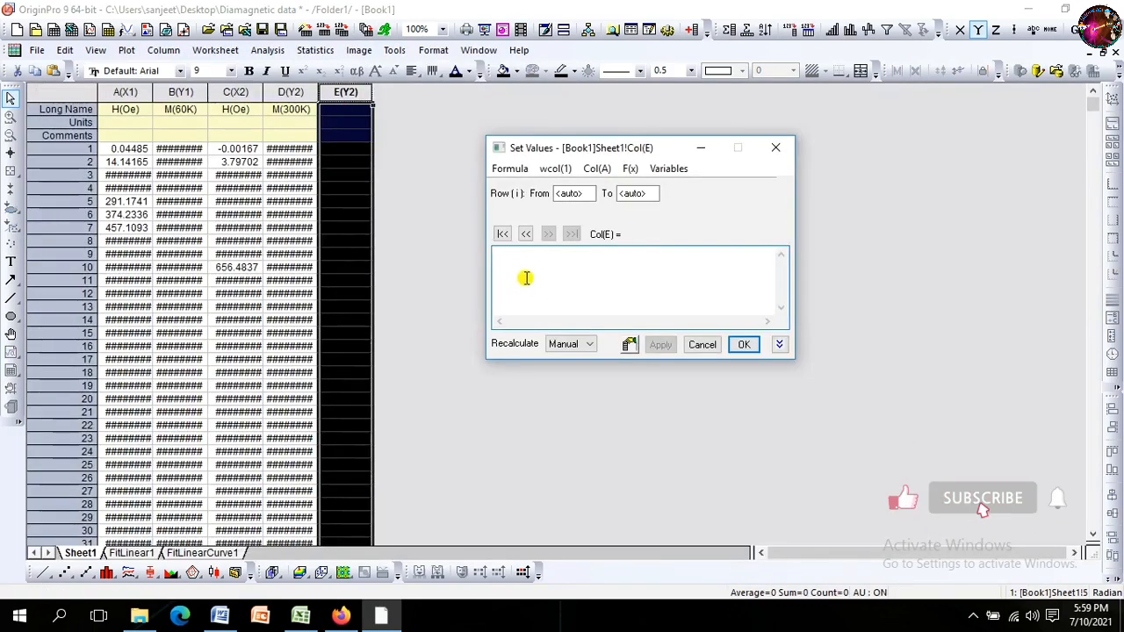
Step: Fill column E with the formula Col(B)+Col(A)*1.37/(10^9)
text(C)
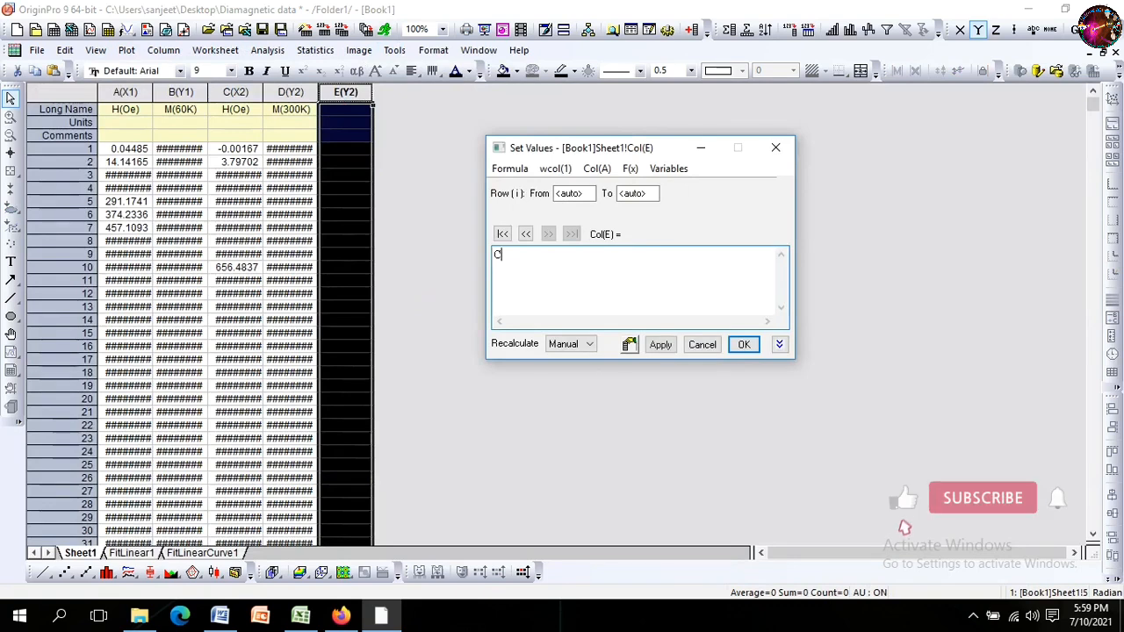
text(ol (B)
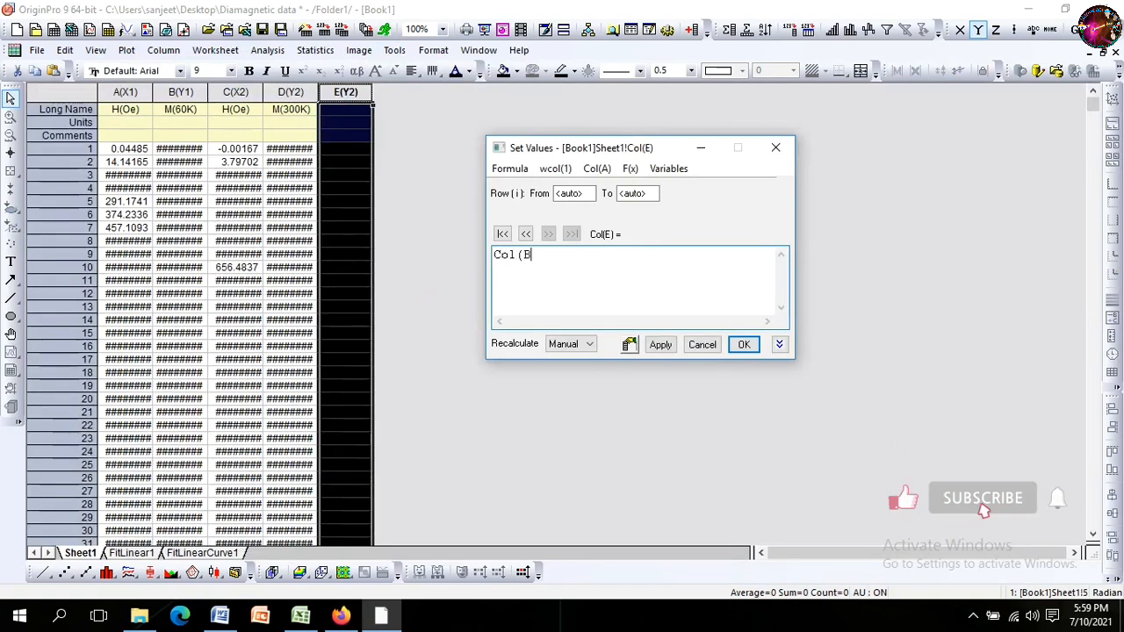
text()+Col(A)*1.)
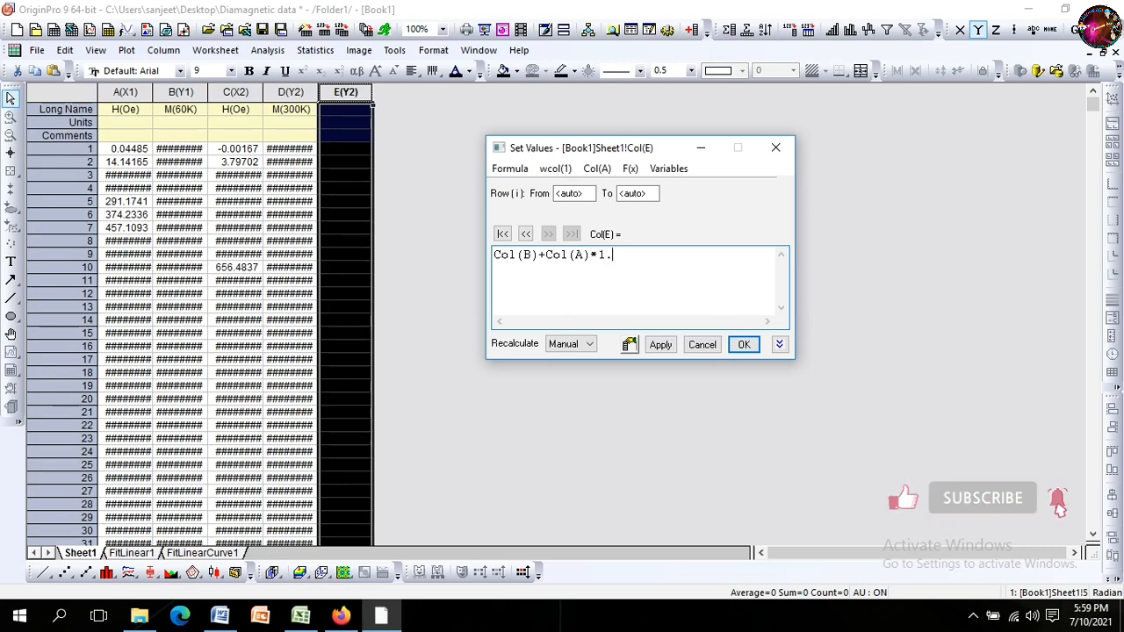
text(37/(10^9)
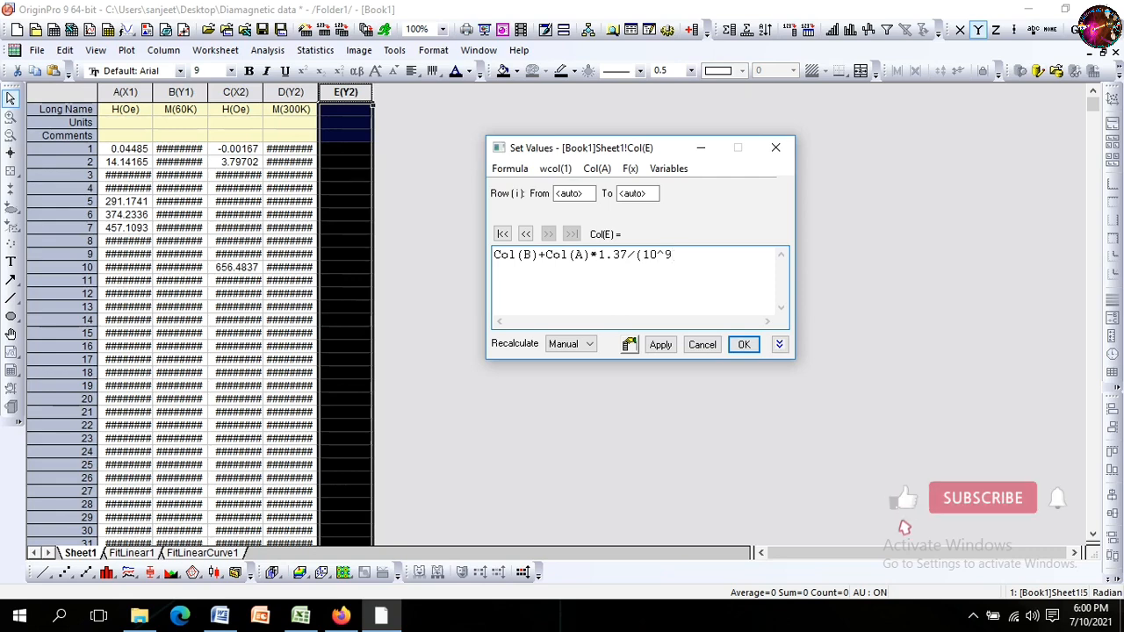
text())
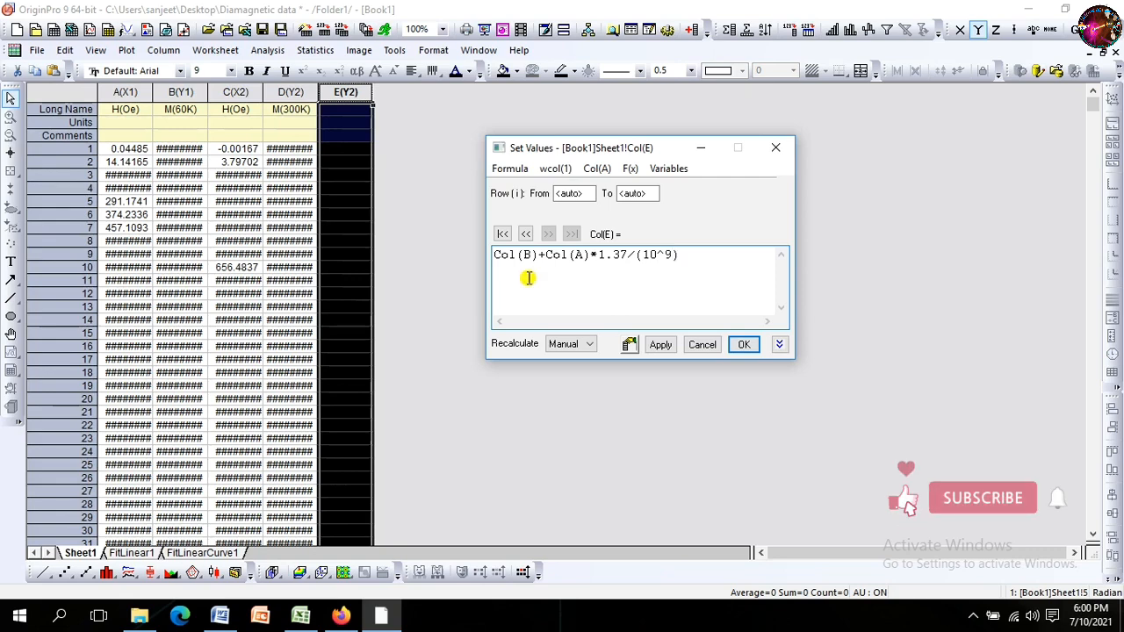
click(661, 346)
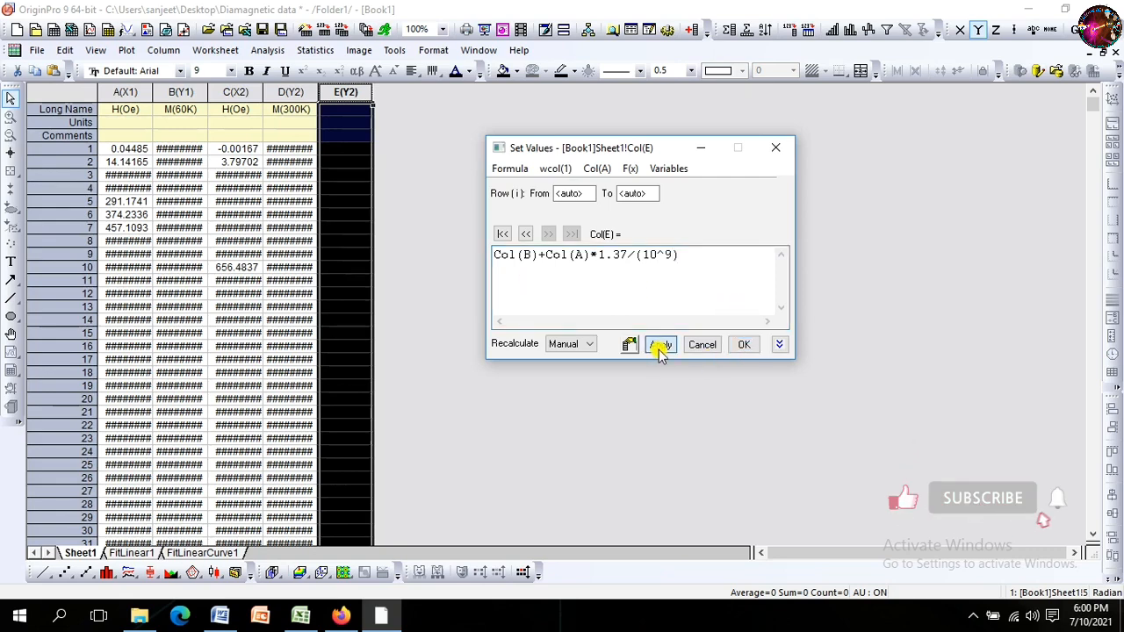
click(742, 345)
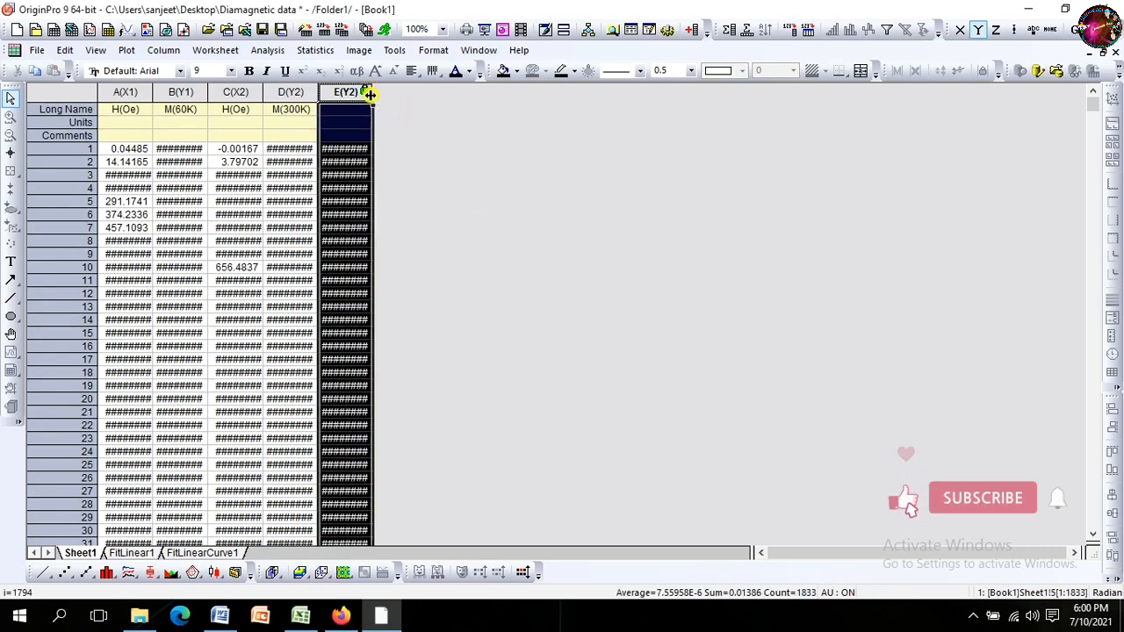
Step: Widen column E until its calculated values are fully readable
drag(370, 92, 371, 99)
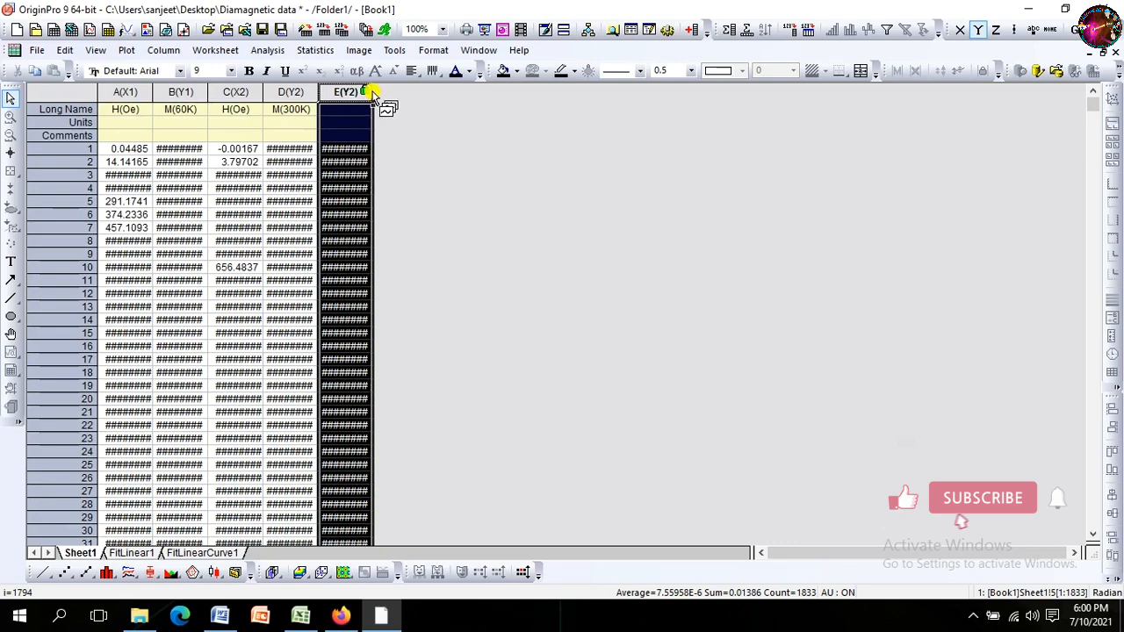
click(402, 118)
drag(371, 96, 388, 106)
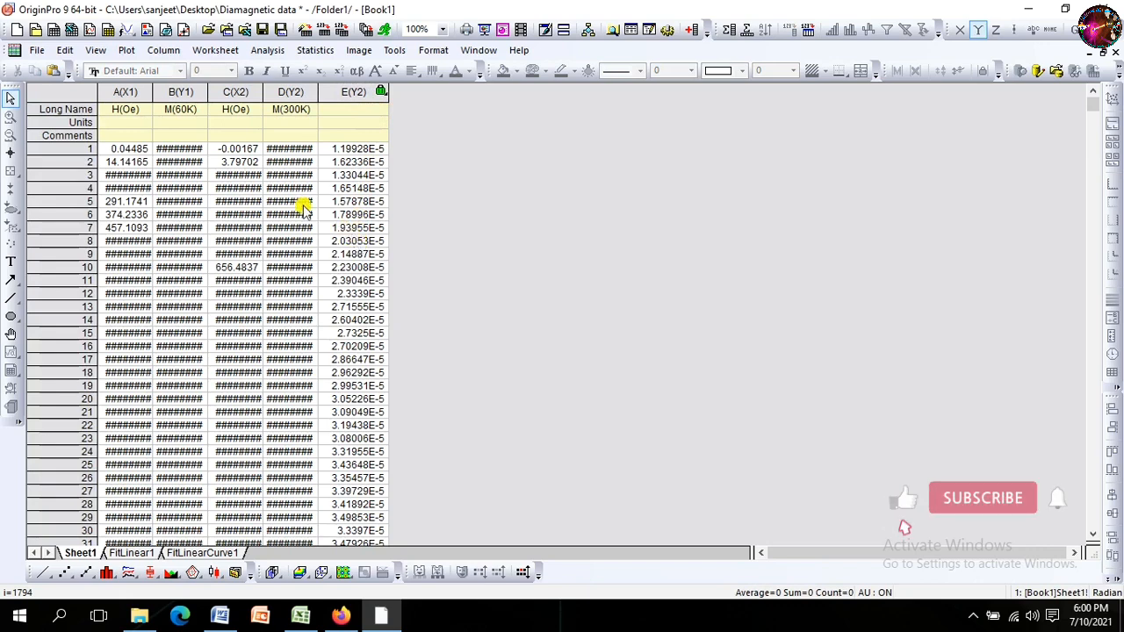
Step: Plot column E against H(Oe) from column A as a line-and-symbol graph, check the curve and delete the graph
click(125, 94)
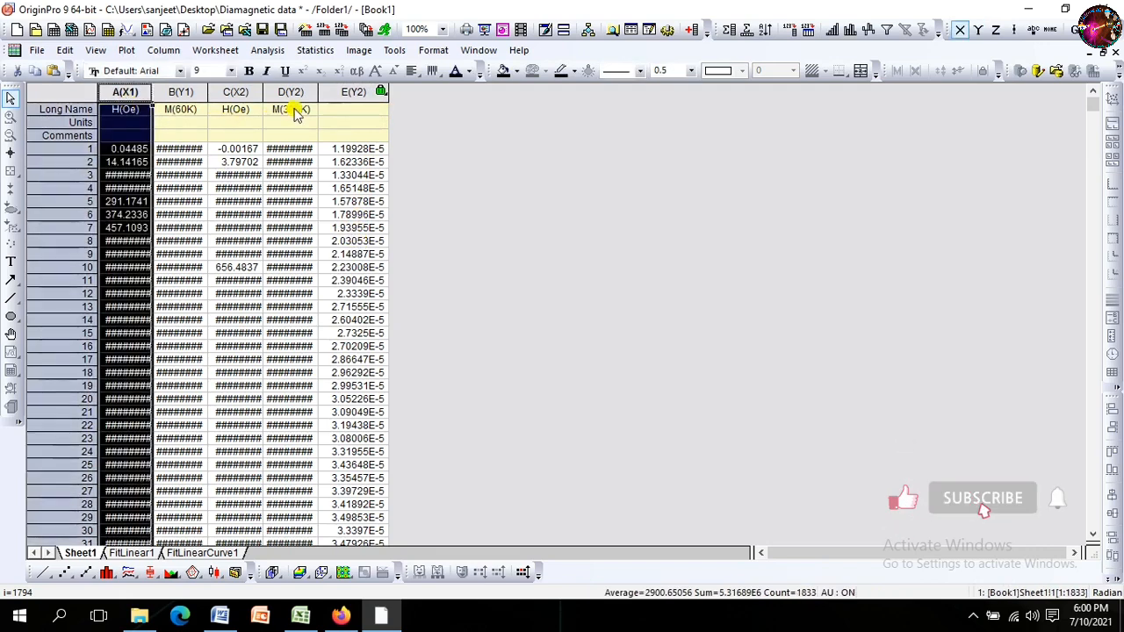
ctrl+click(342, 94)
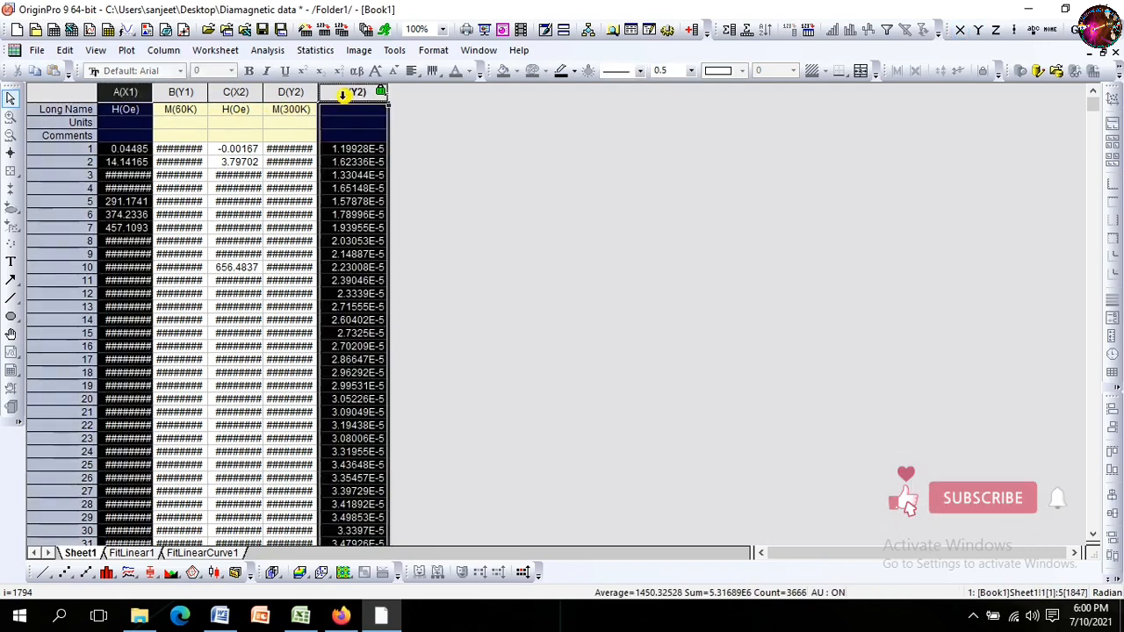
click(87, 573)
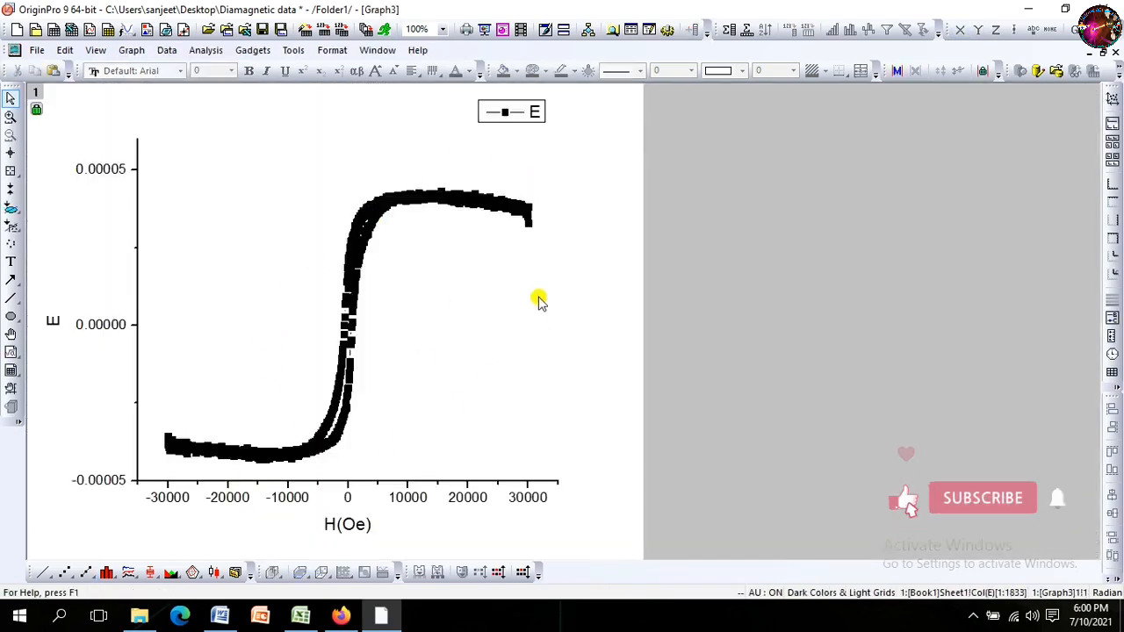
click(1116, 52)
click(470, 341)
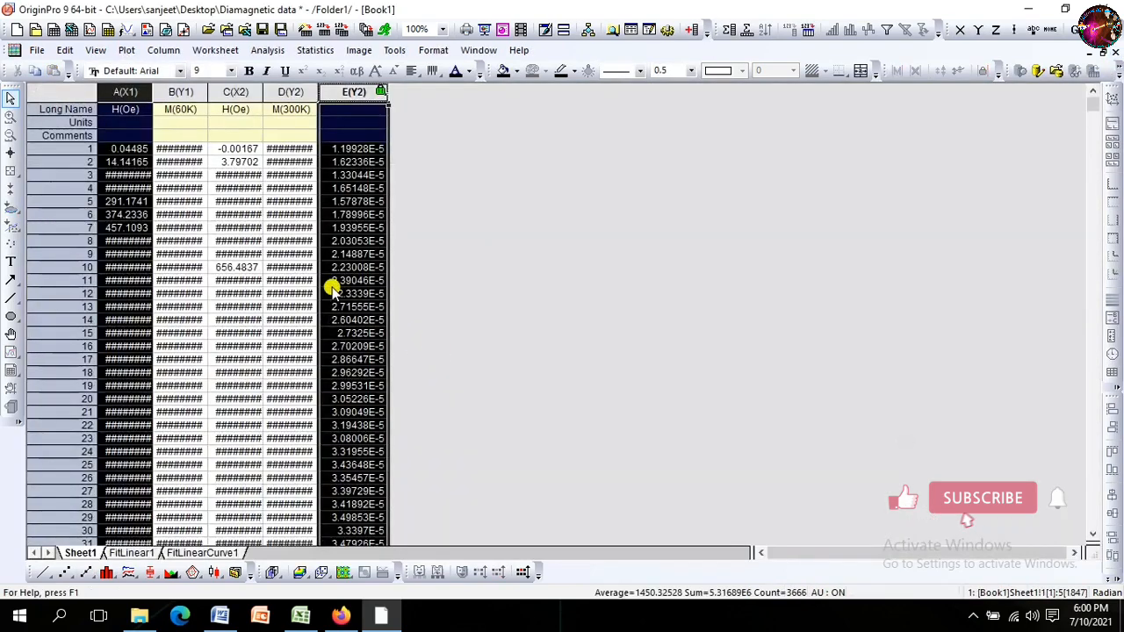
Step: Add a new column F and enter the long names 60K for column E and 300K for column F
click(679, 30)
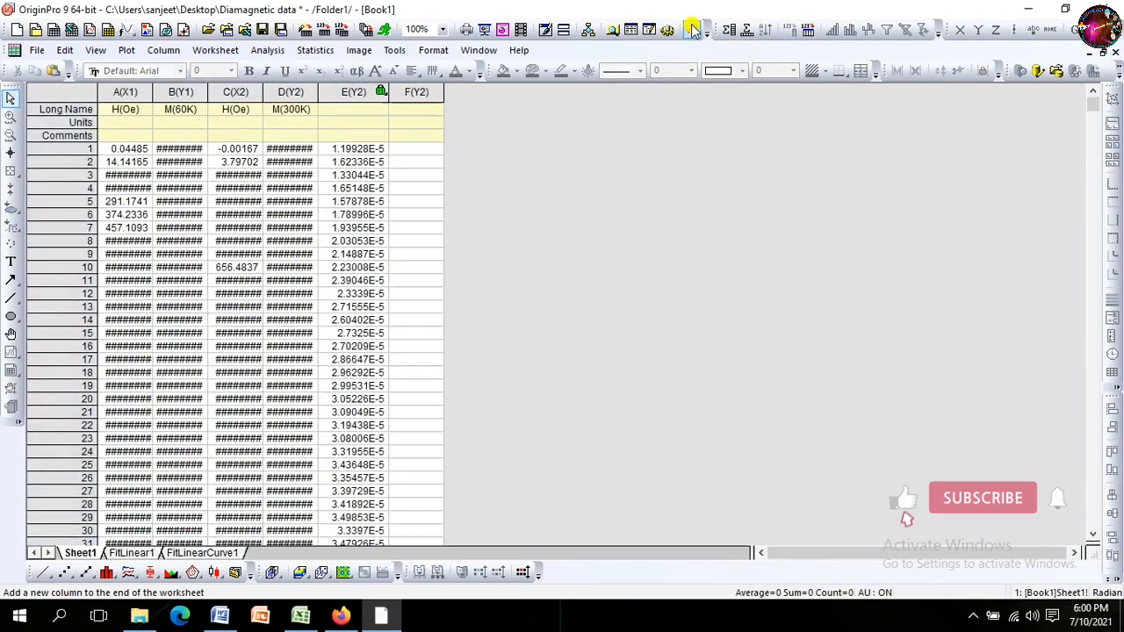
click(362, 109)
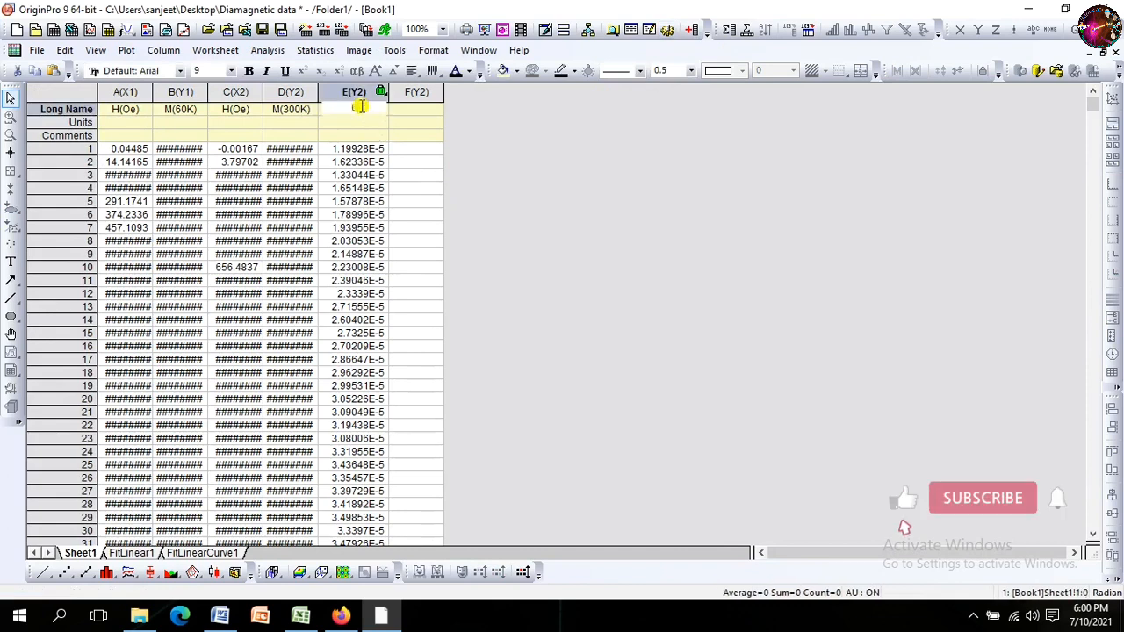
text(60K)
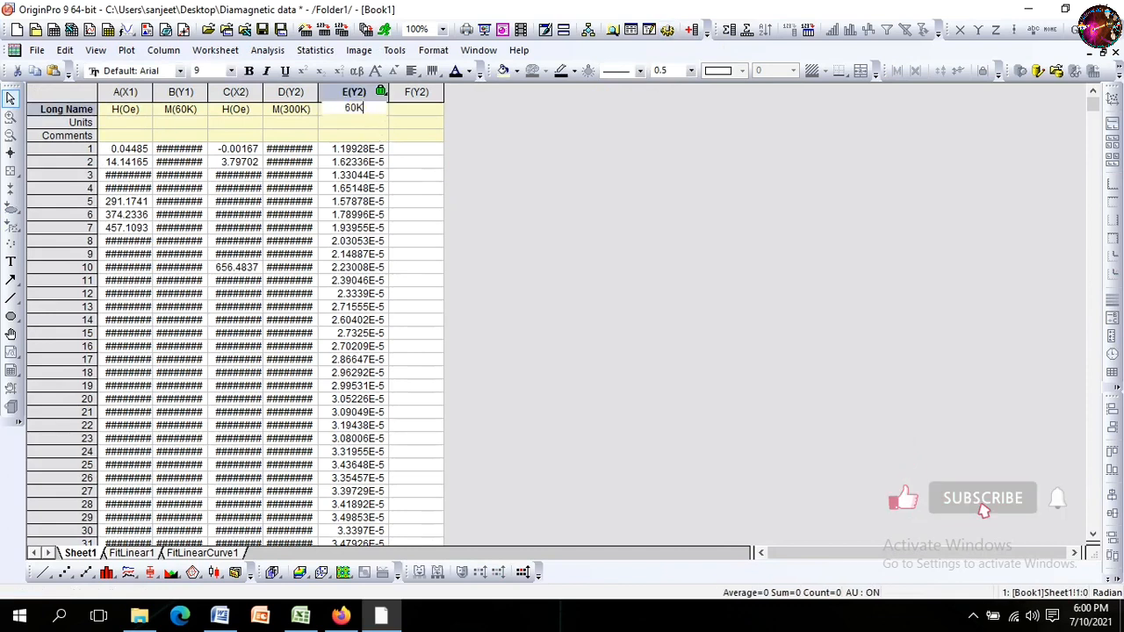
click(397, 109)
text(300K)
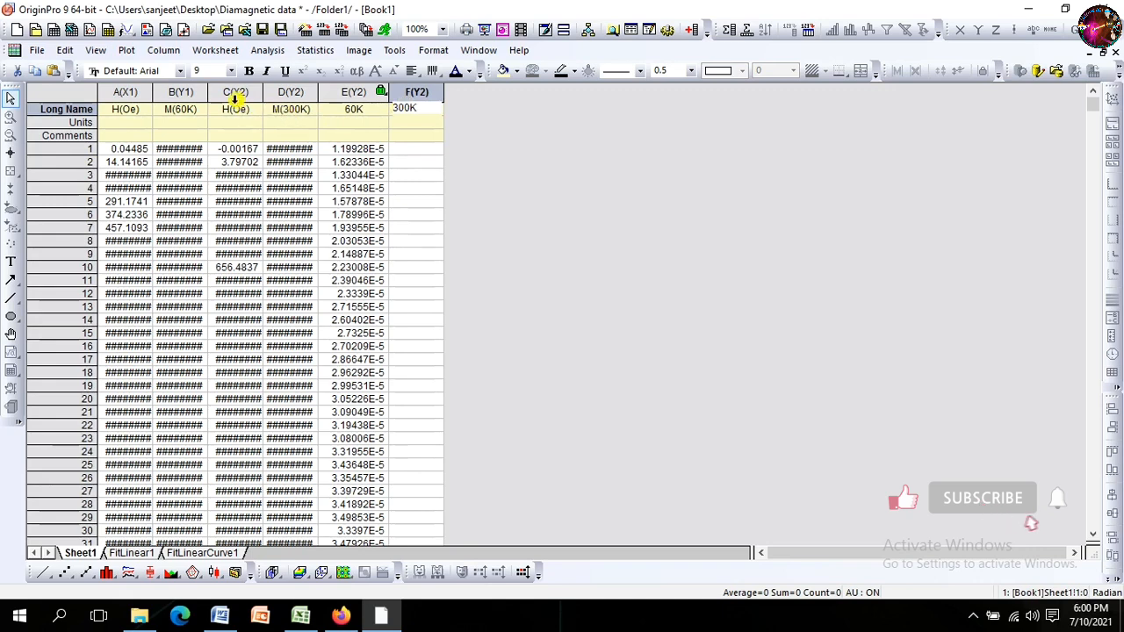
Step: Plot M(300K) against H(Oe) as a line-and-symbol graph and limit the selected data to start at about 1949 Oe
drag(236, 91, 288, 93)
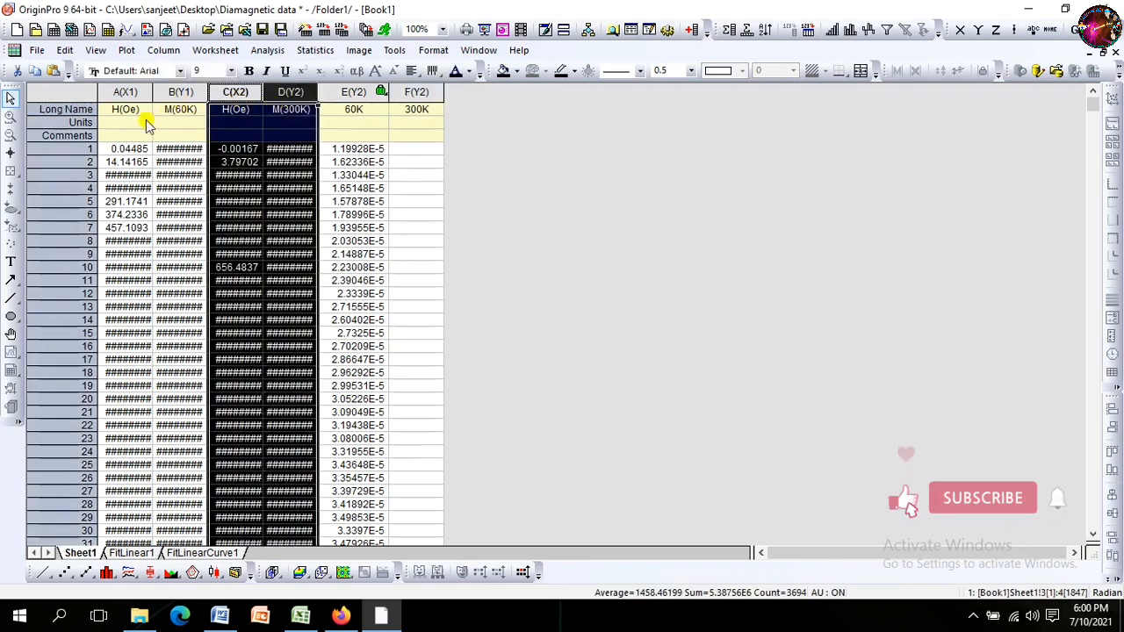
click(87, 574)
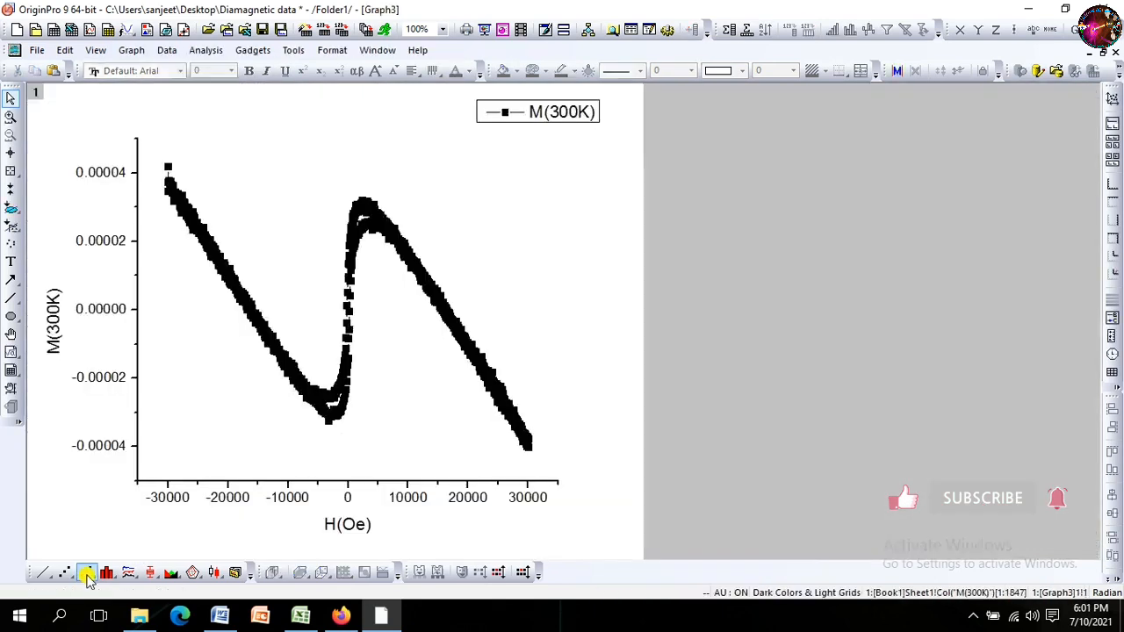
click(10, 188)
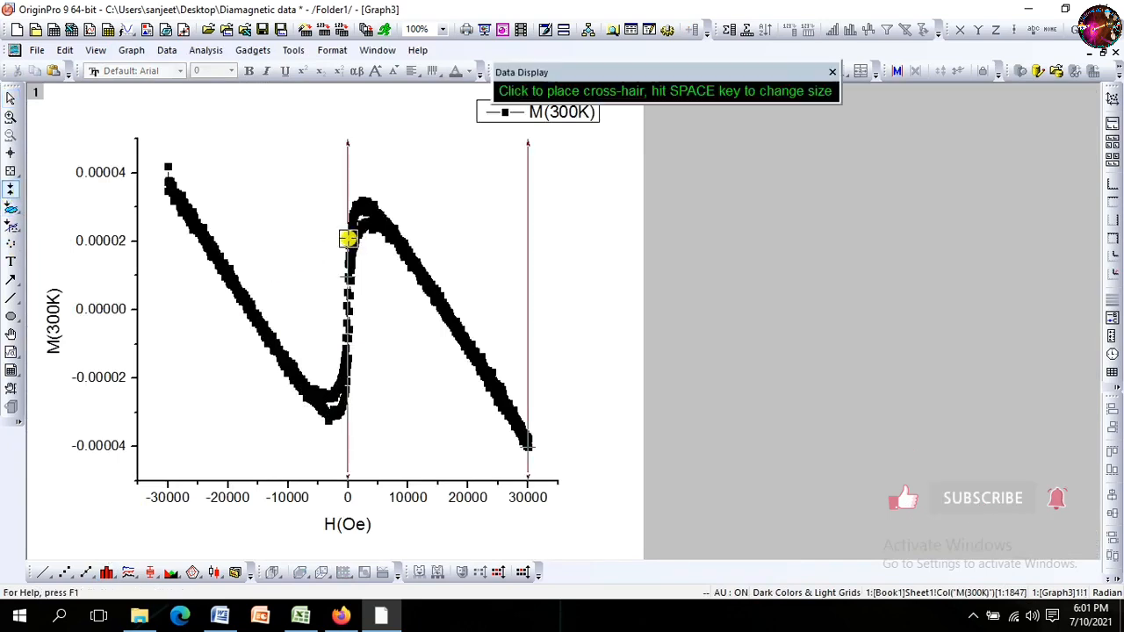
click(359, 247)
click(358, 245)
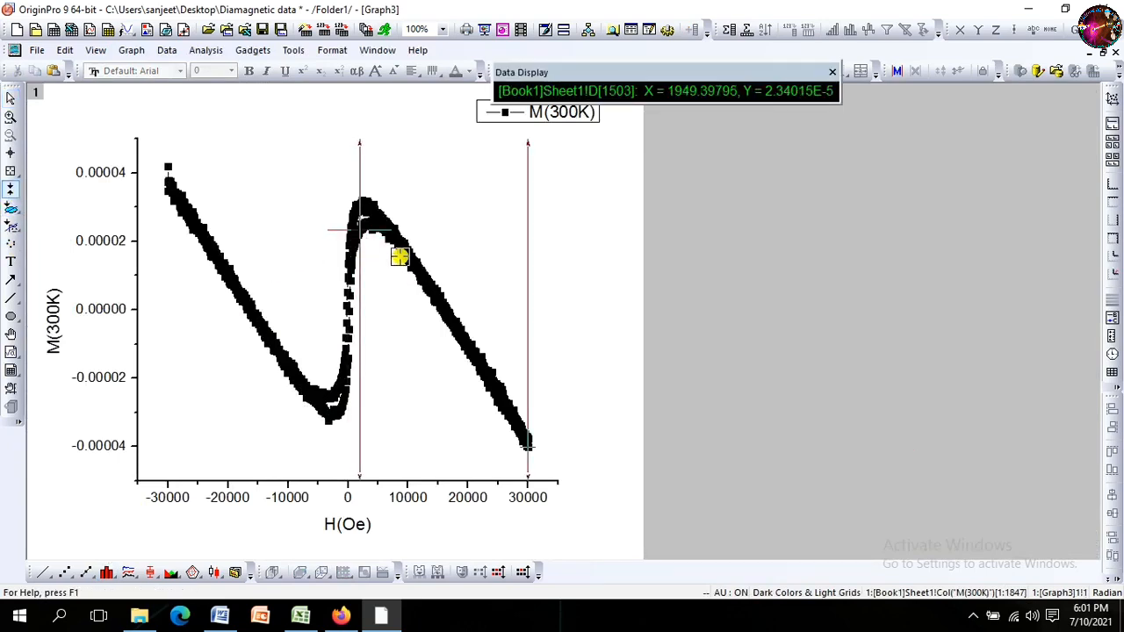
Step: Run a Linear Fit on the selected M(300K) range with the dialog's existing settings
click(211, 50)
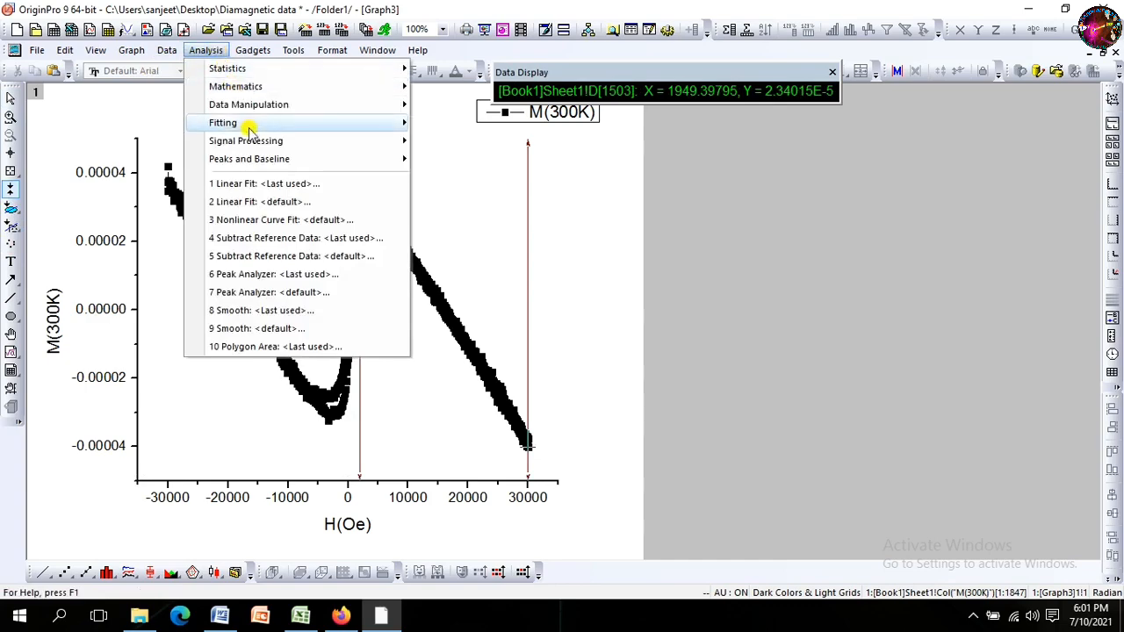
mouse_move(307, 127)
mouse_move(471, 125)
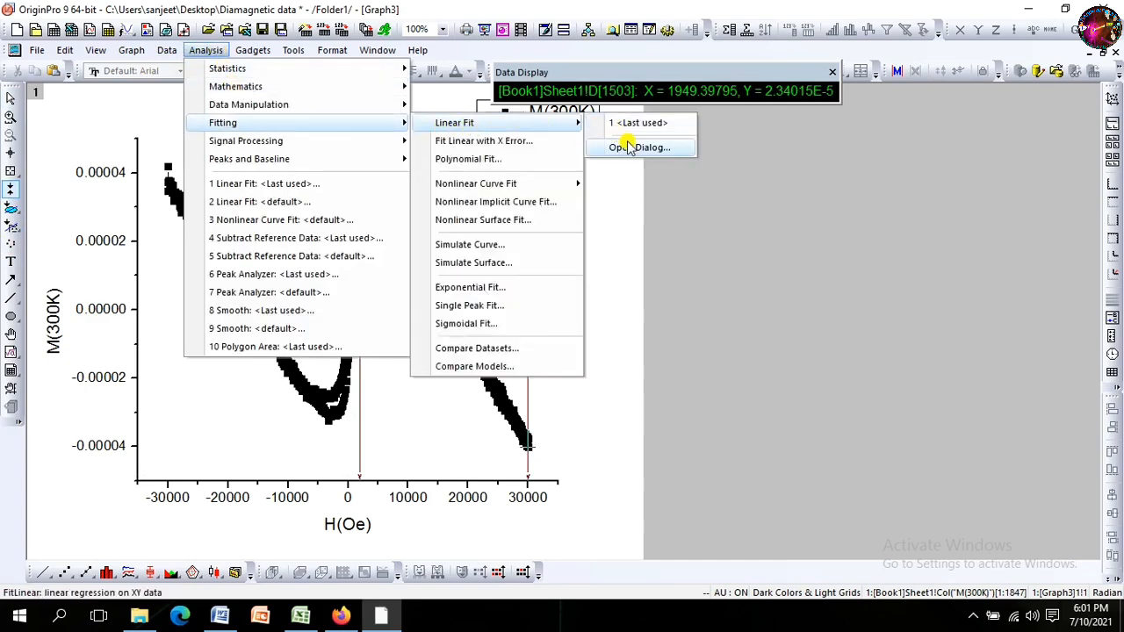
click(625, 145)
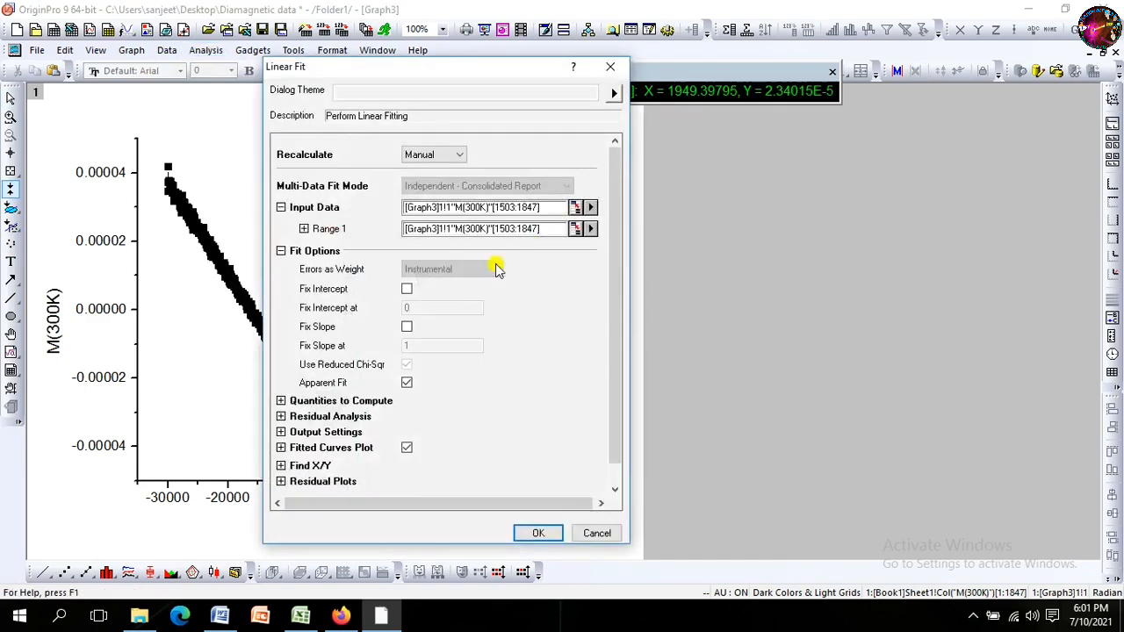
click(536, 534)
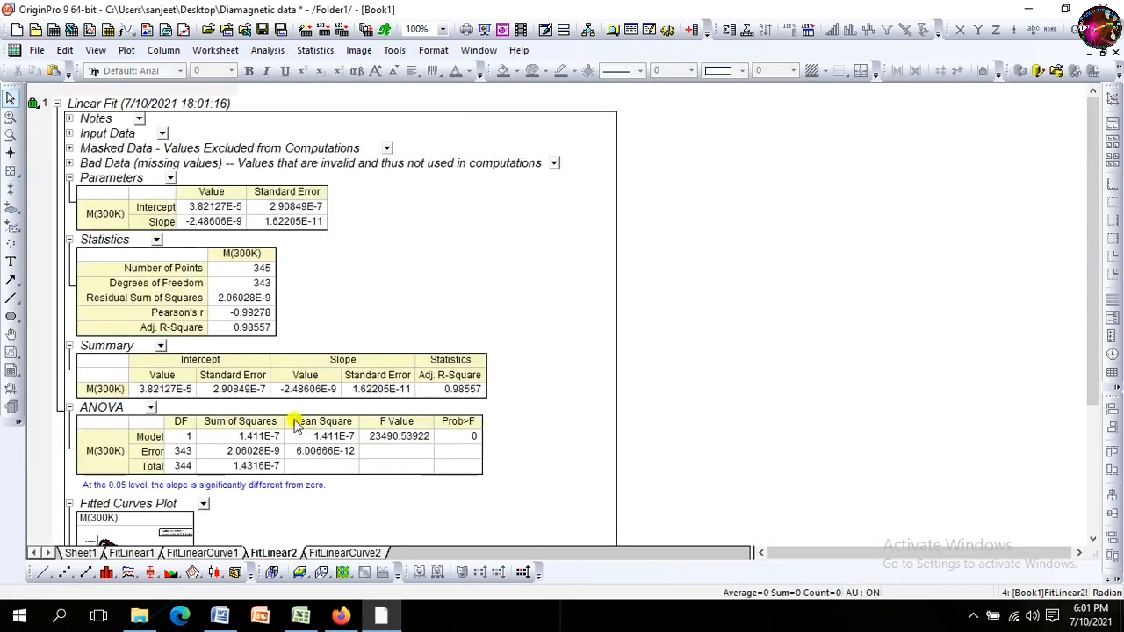
Step: Return to Graph3, move the fit results table beside the plot and enlarge it until slope and intercept are fully readable
click(479, 50)
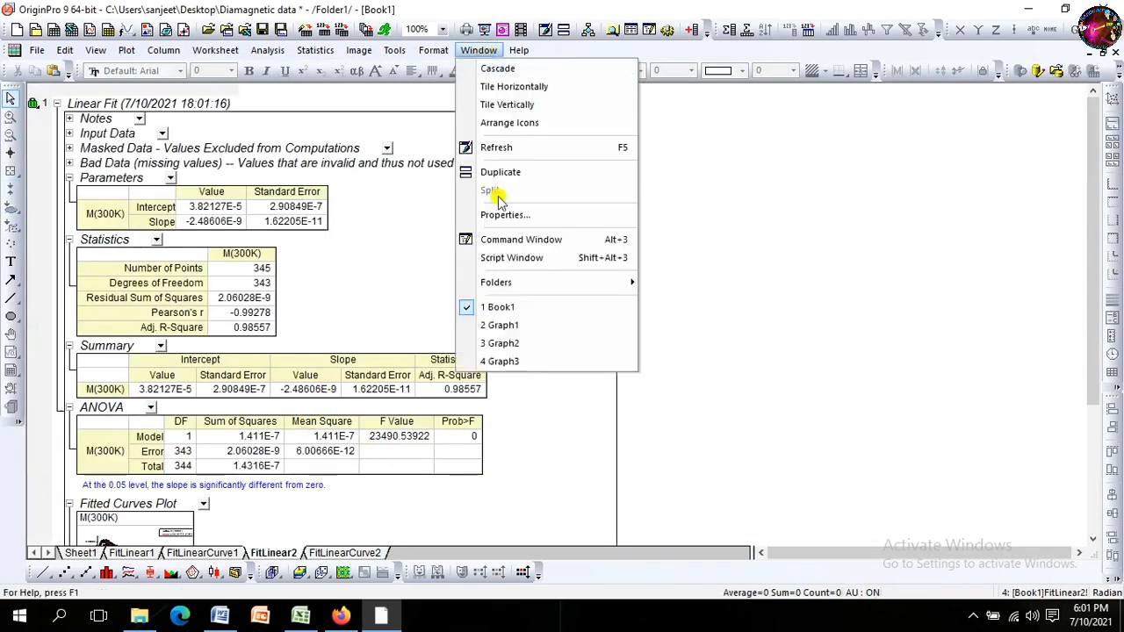
click(512, 359)
drag(365, 262, 786, 227)
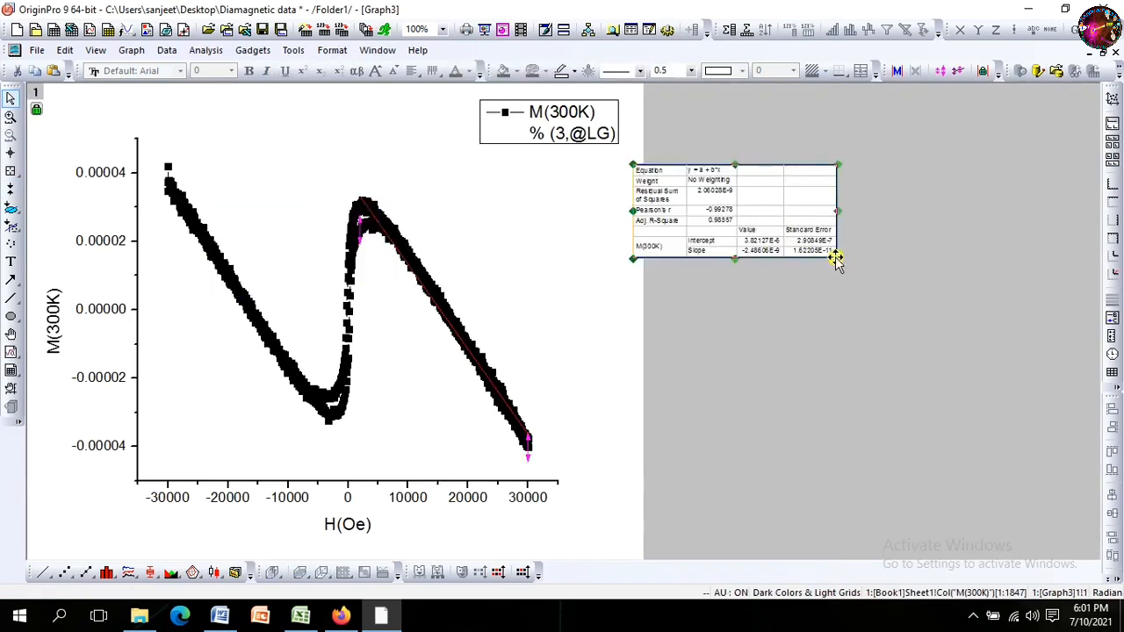
drag(835, 259, 898, 353)
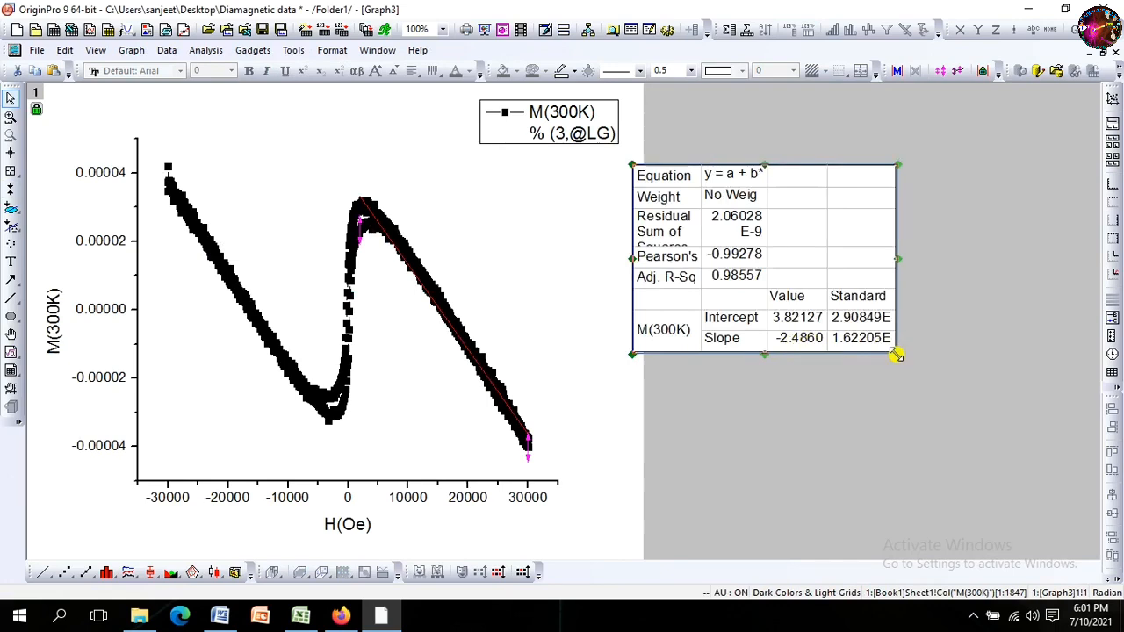
drag(902, 355, 1048, 368)
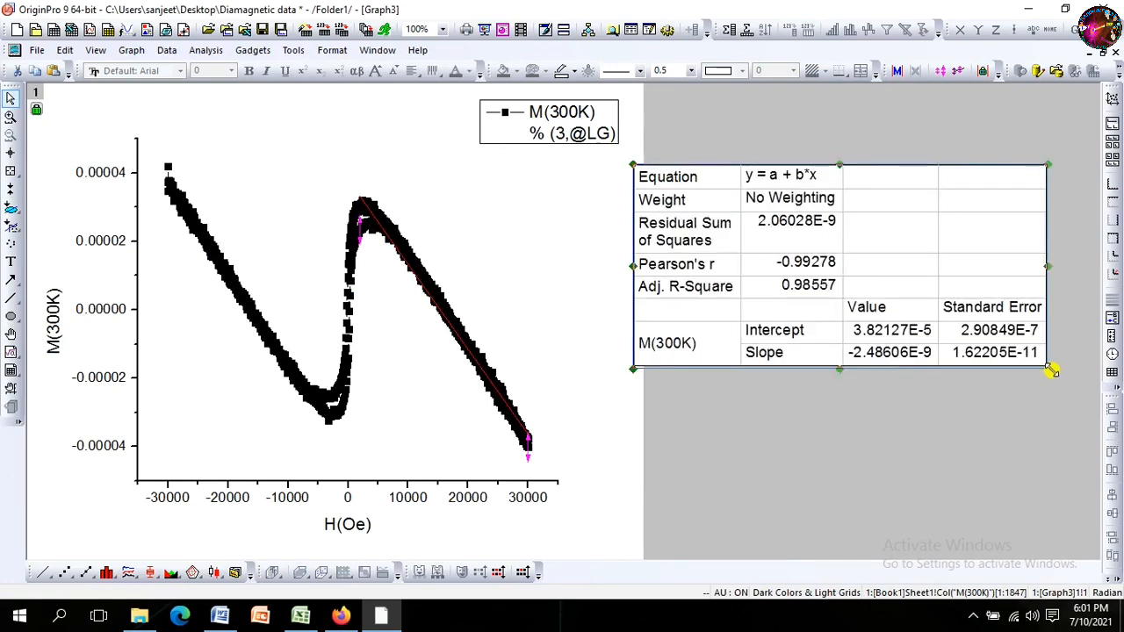
click(904, 392)
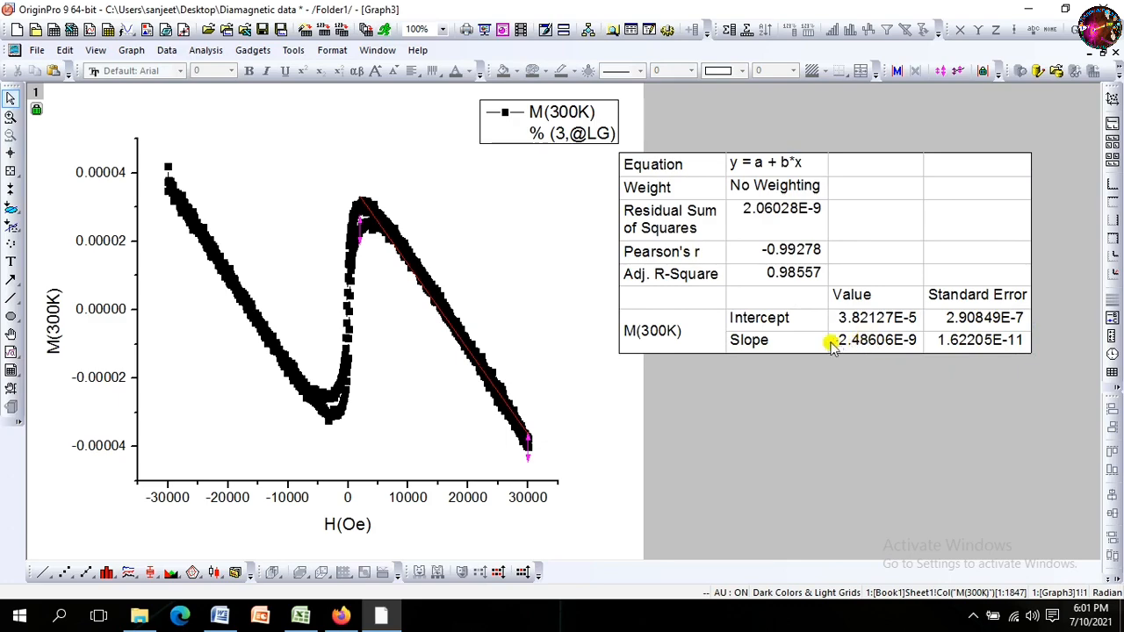
Step: Compare the fitted slopes in the results tables on Graph2 and Graph3, and return to Book1
click(383, 50)
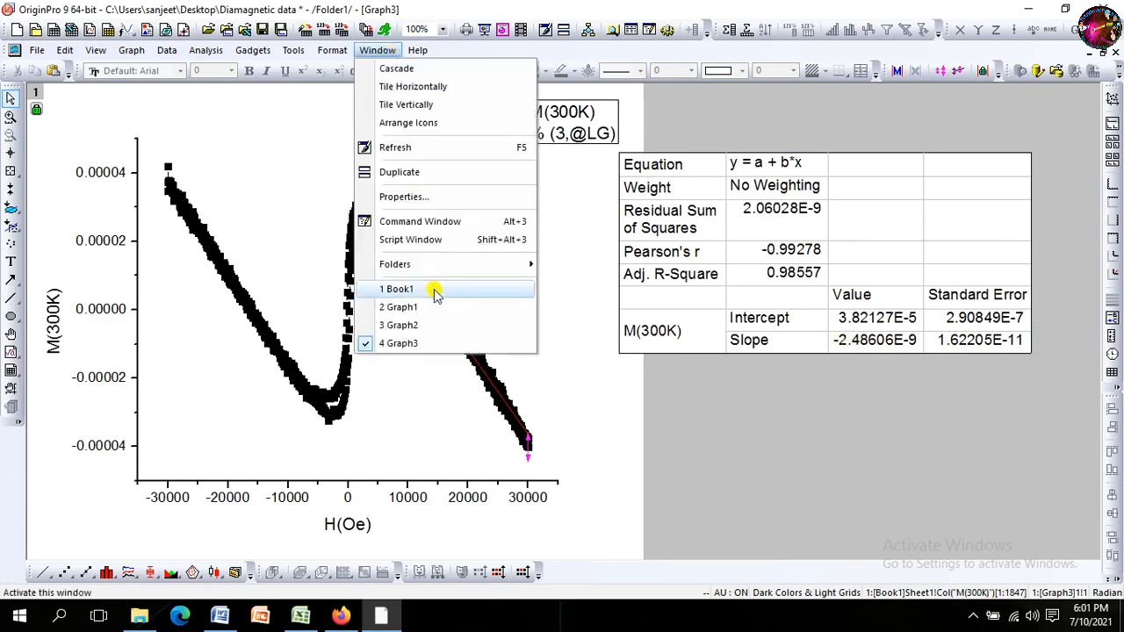
click(404, 325)
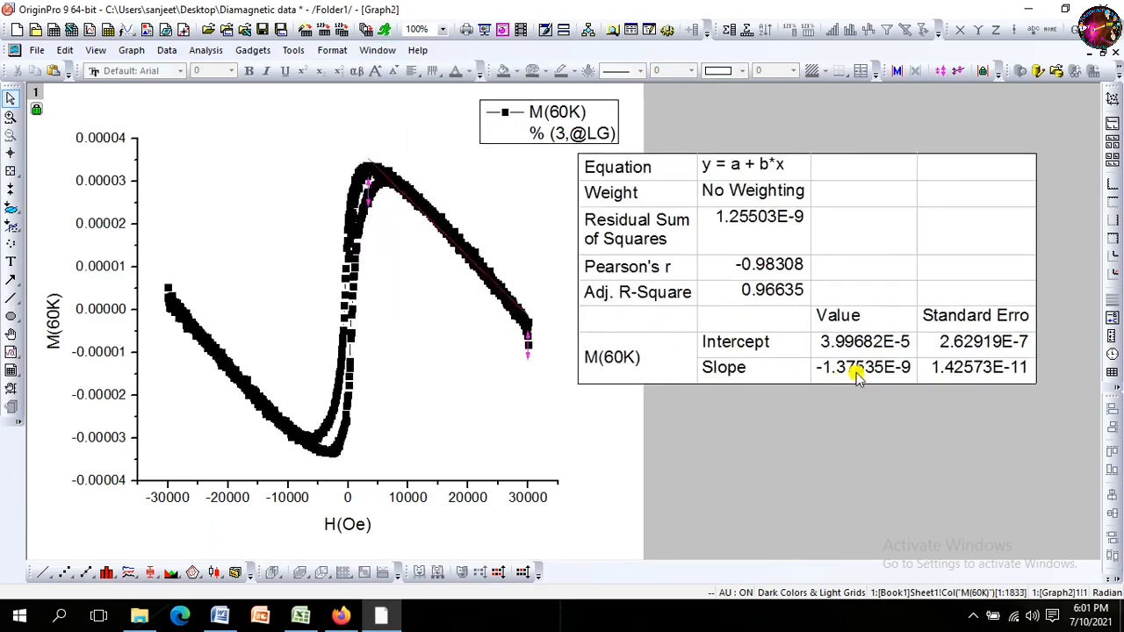
click(382, 50)
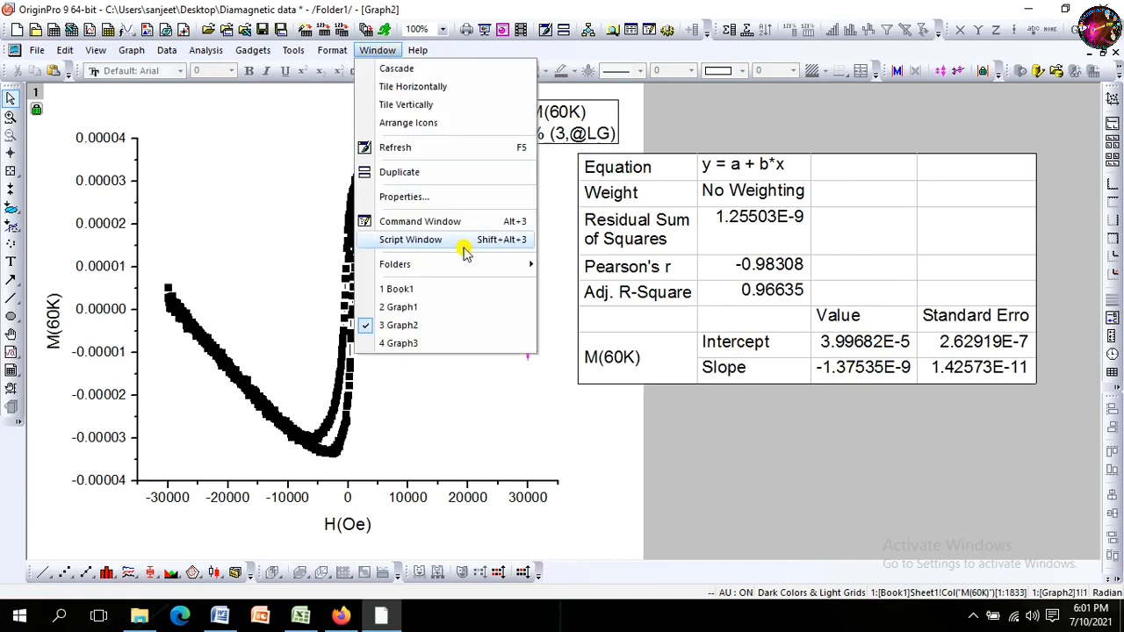
click(427, 338)
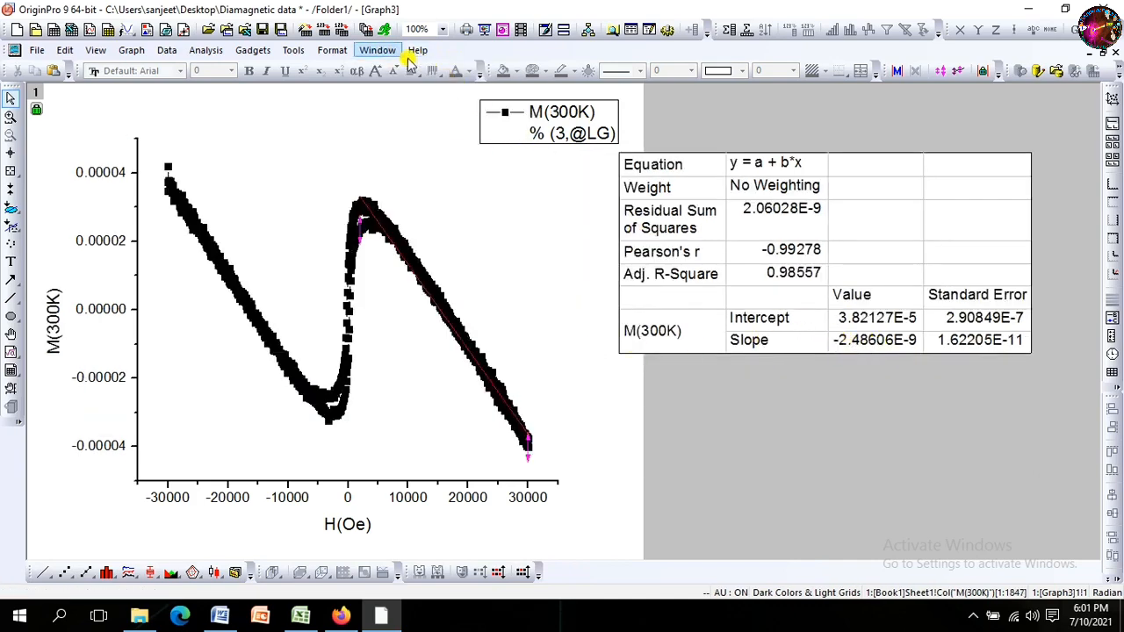
click(377, 50)
click(397, 286)
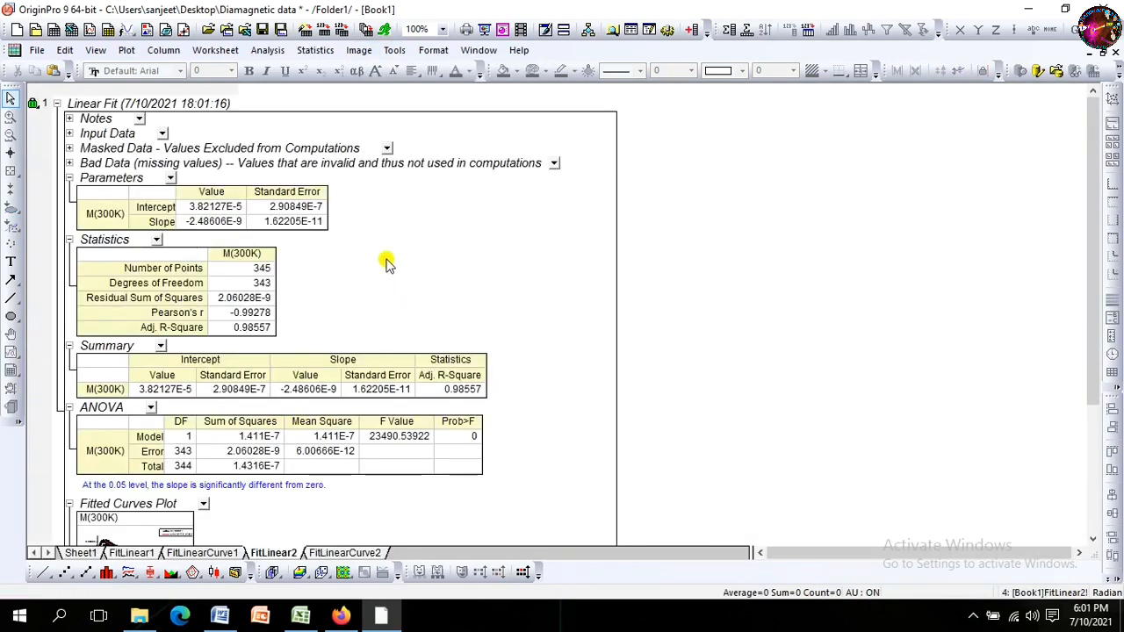
Step: On Sheet1, reuse the 60K column's formula Col(B)+Col(A)*1.37/(10^9) as the starting column-values formula for the empty 300K column
click(81, 553)
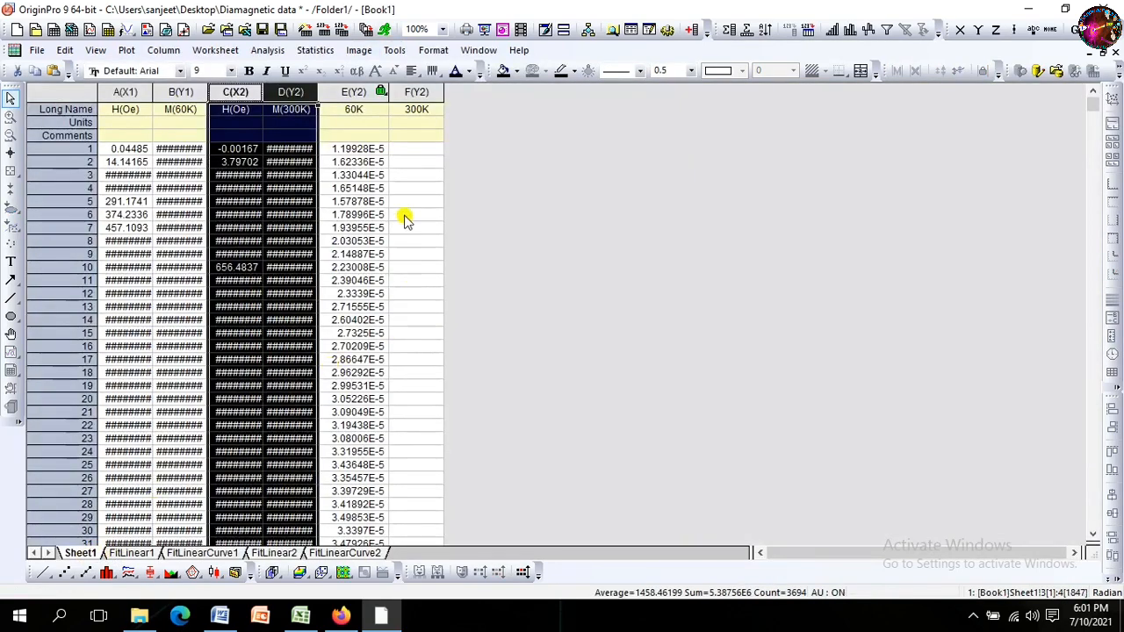
click(415, 92)
right_click(416, 97)
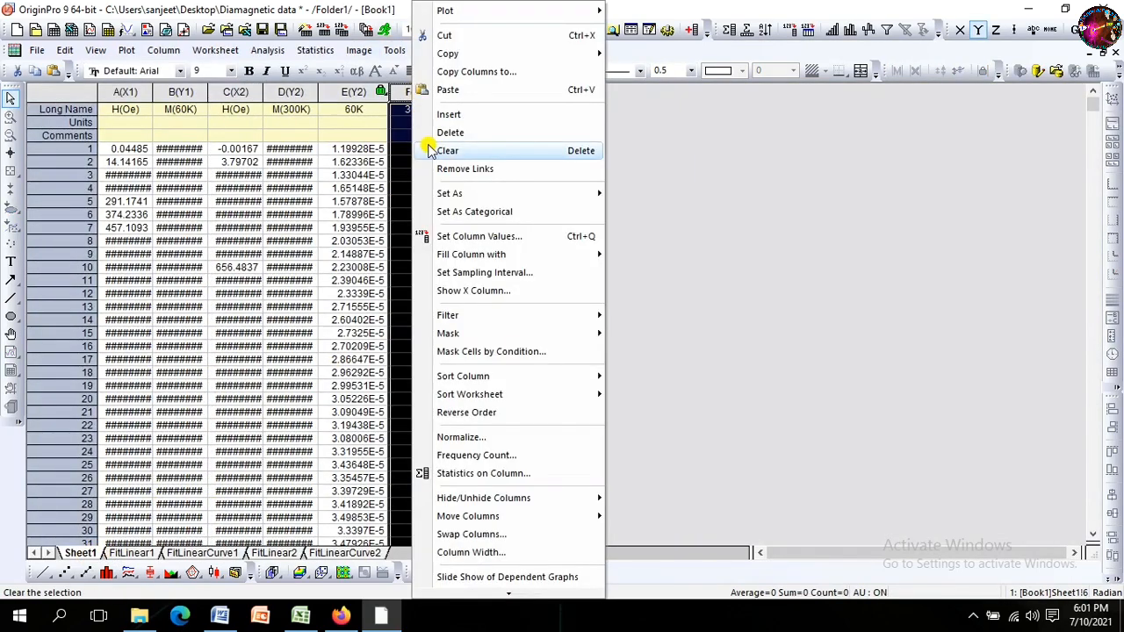
click(458, 233)
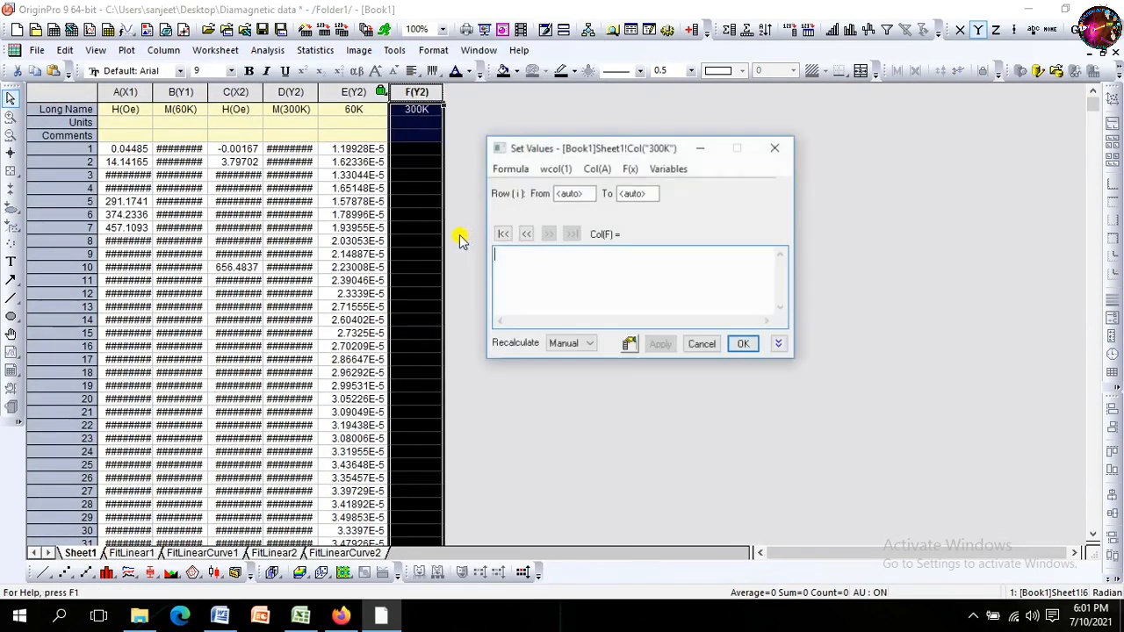
click(523, 234)
triple_click(553, 256)
key(ctrl+c)
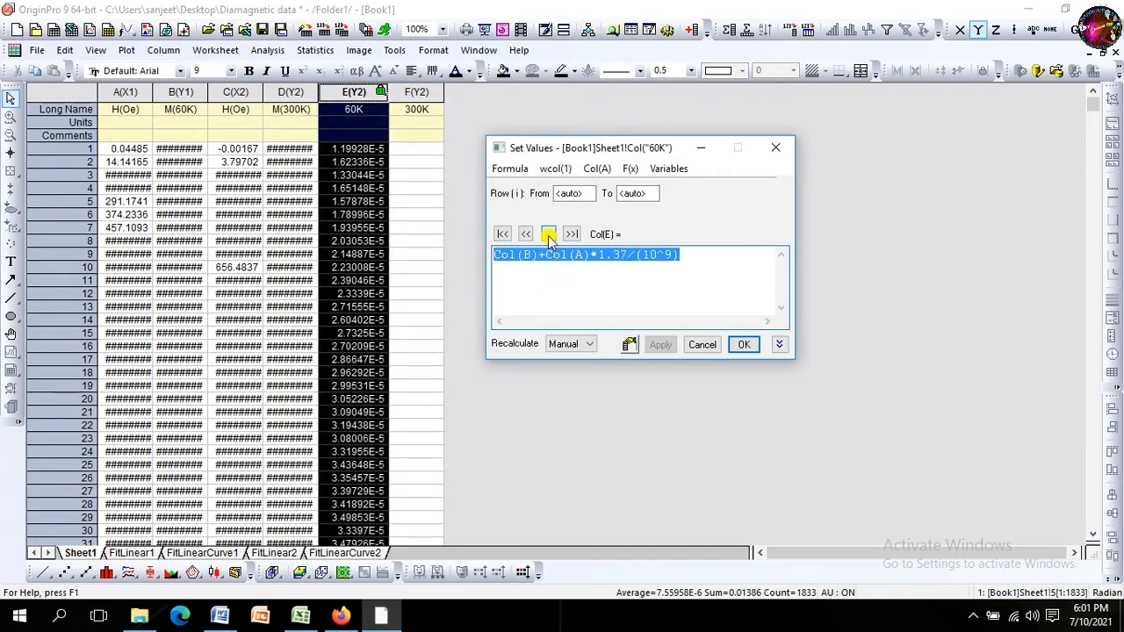
click(546, 234)
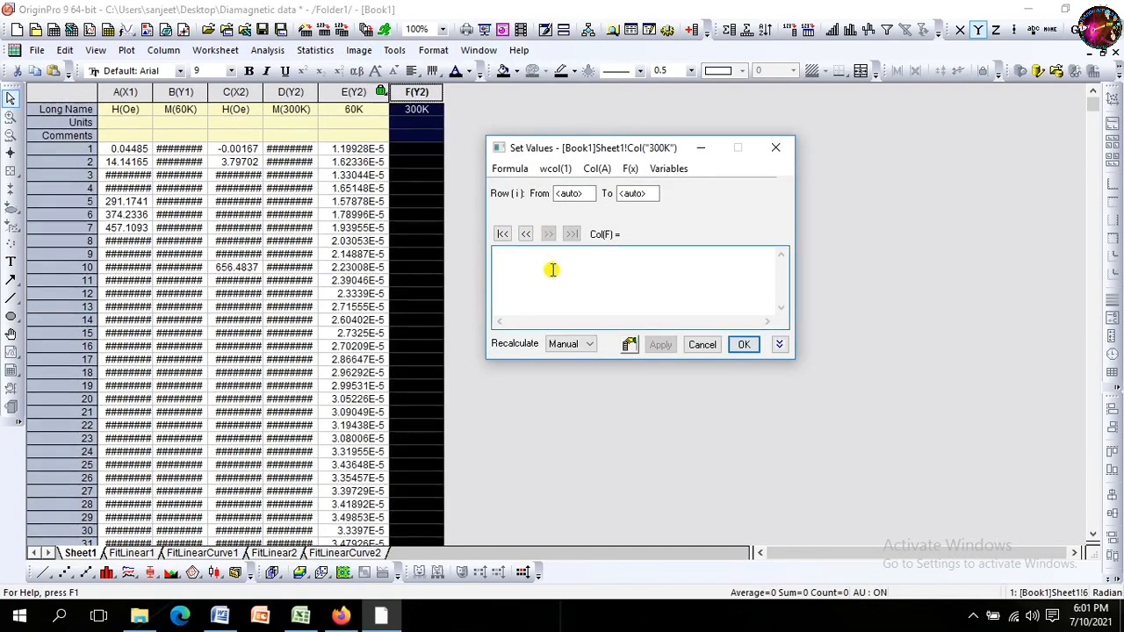
key(ctrl+v)
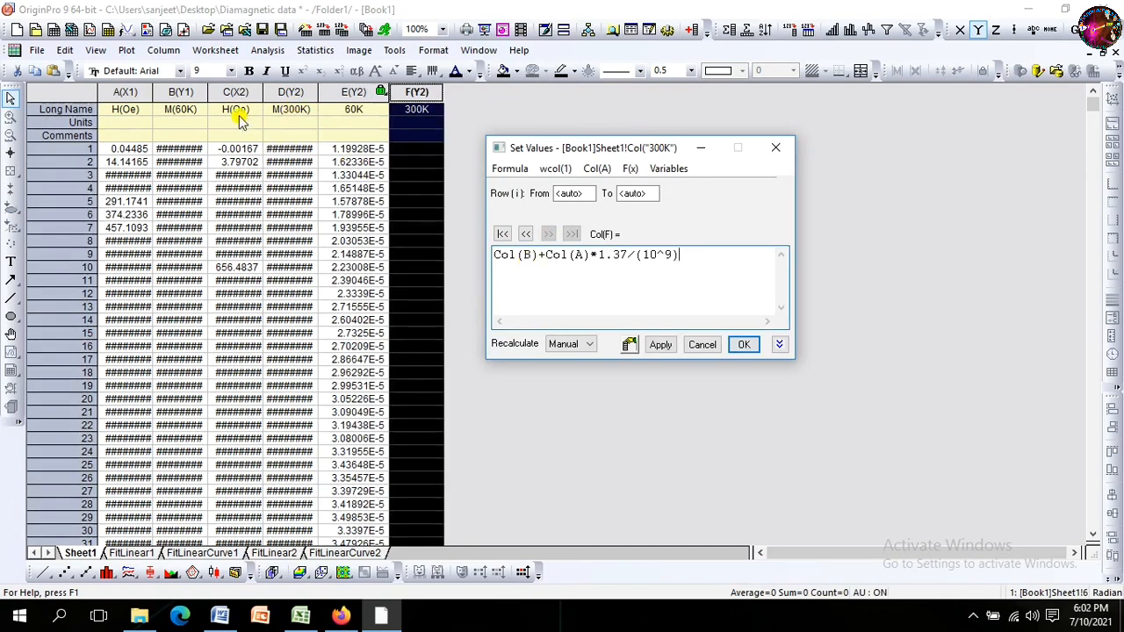
Step: Change the 300K column's formula to Col(D)+Col(C)*2.48/(10^9), apply it, and widen the column to fit its numbers
double_click(530, 255)
text(D)
double_click(580, 255)
key(Delete)
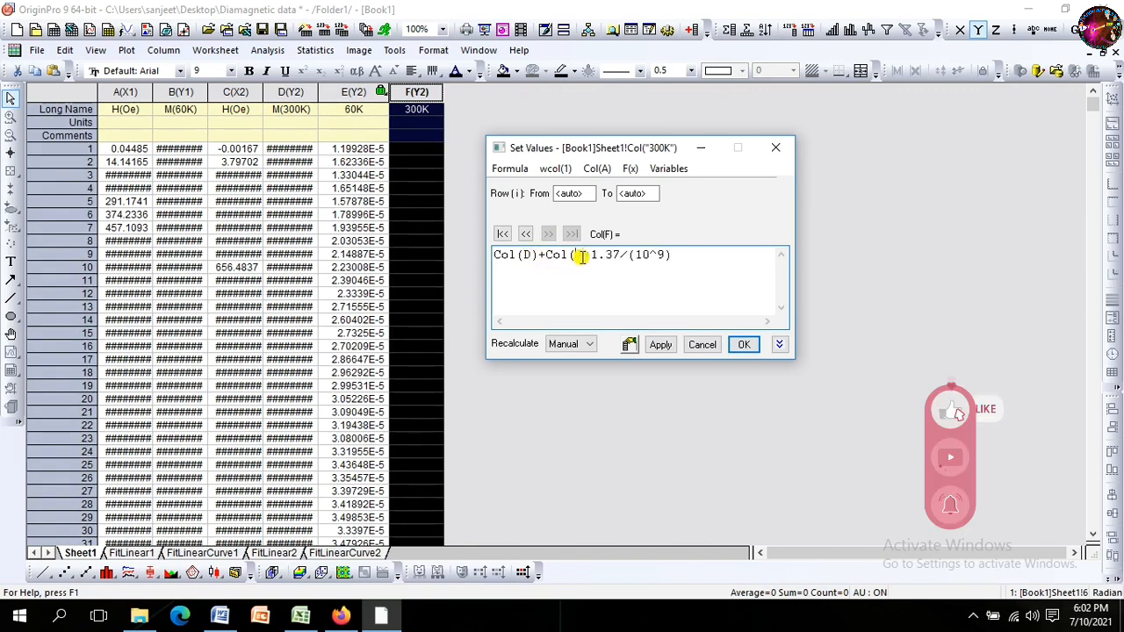
text(C)
drag(600, 255, 625, 254)
text(2.48)
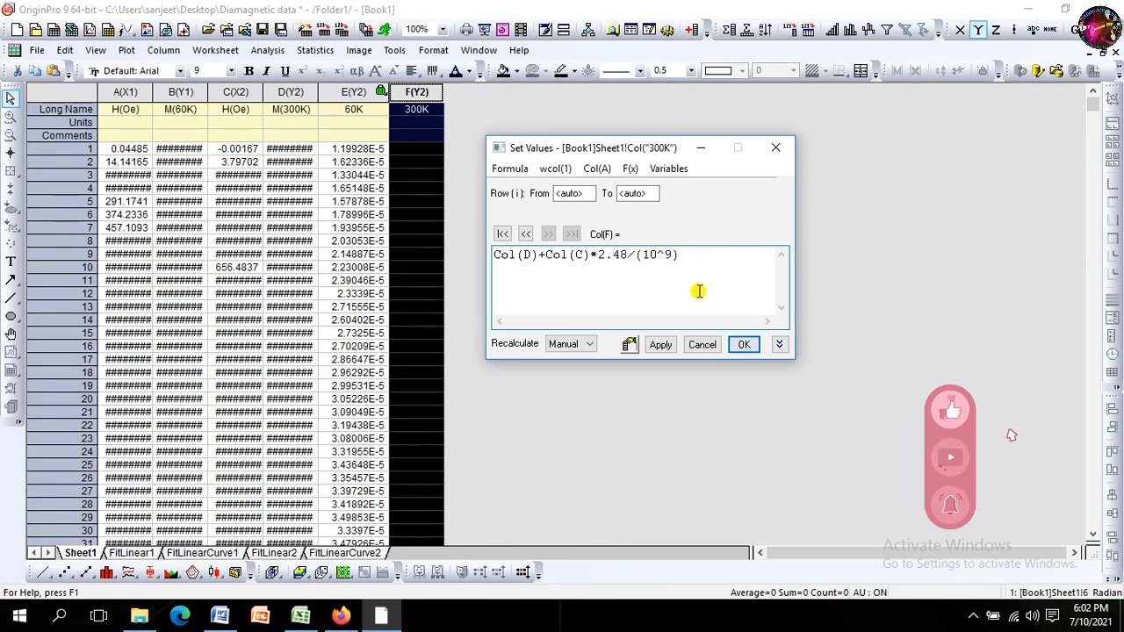
click(660, 344)
click(742, 345)
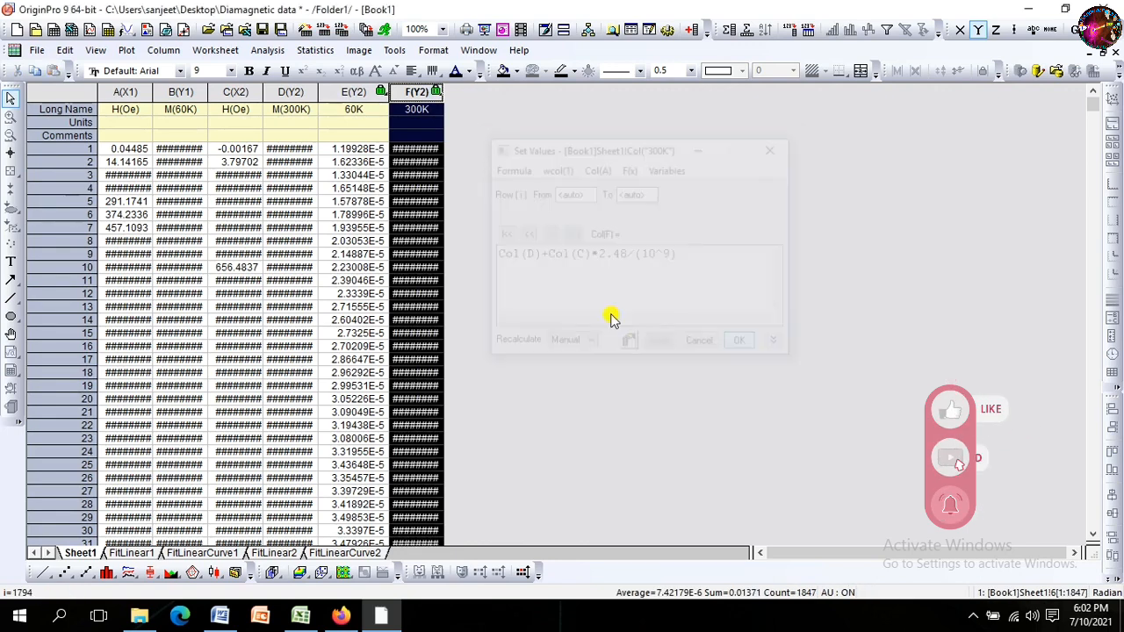
click(458, 107)
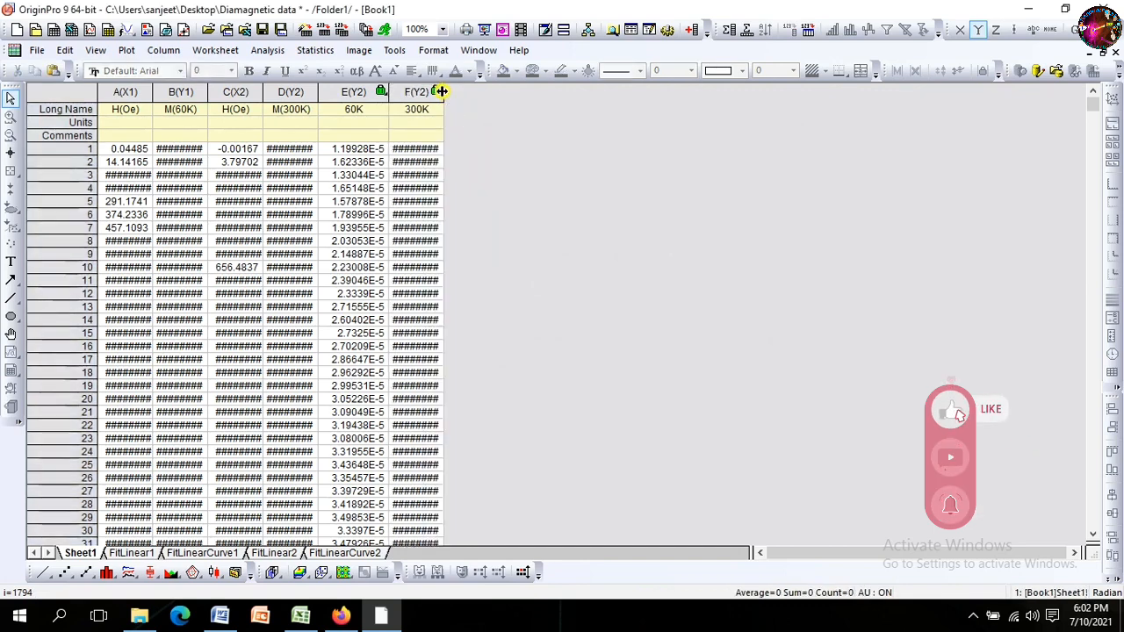
double_click(444, 93)
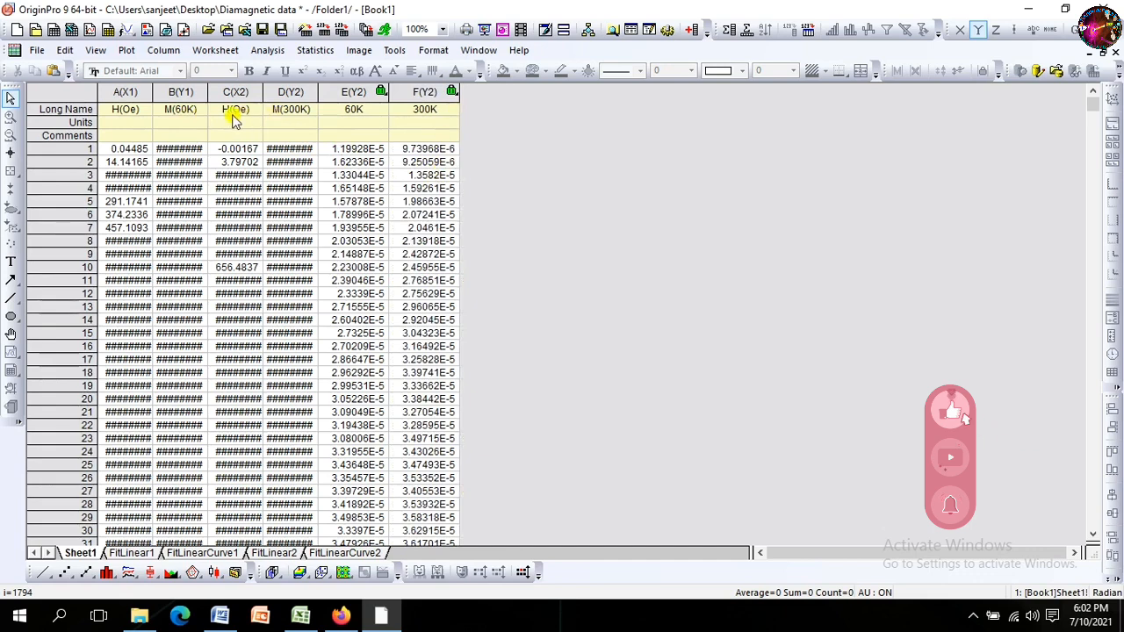
Step: Insert an empty column between the corrected 60K and 300K columns
click(125, 102)
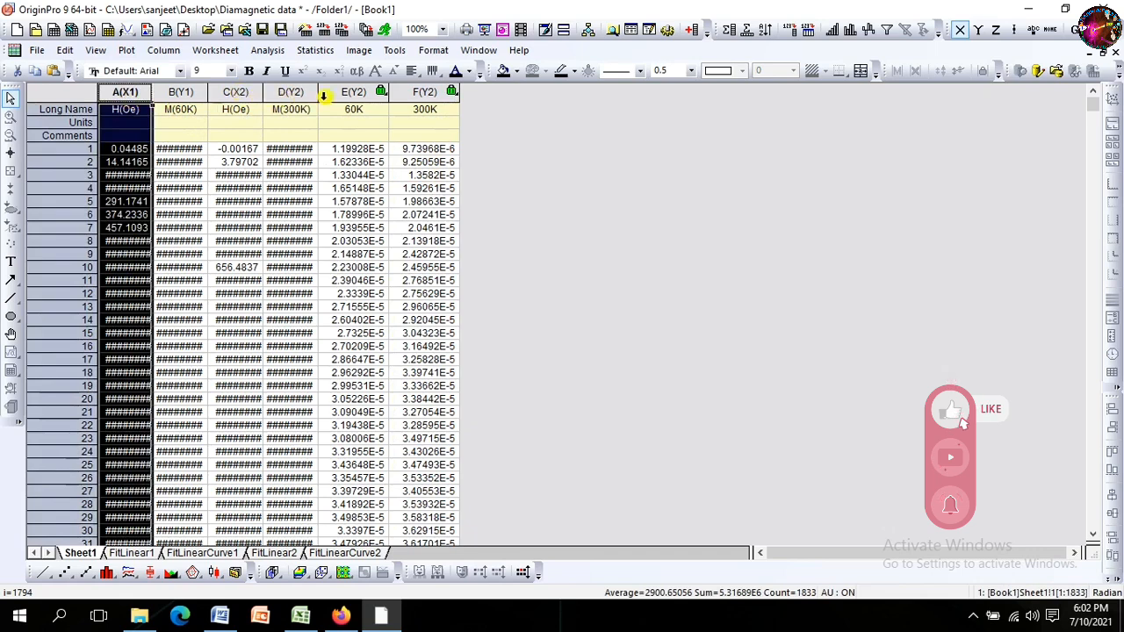
click(365, 91)
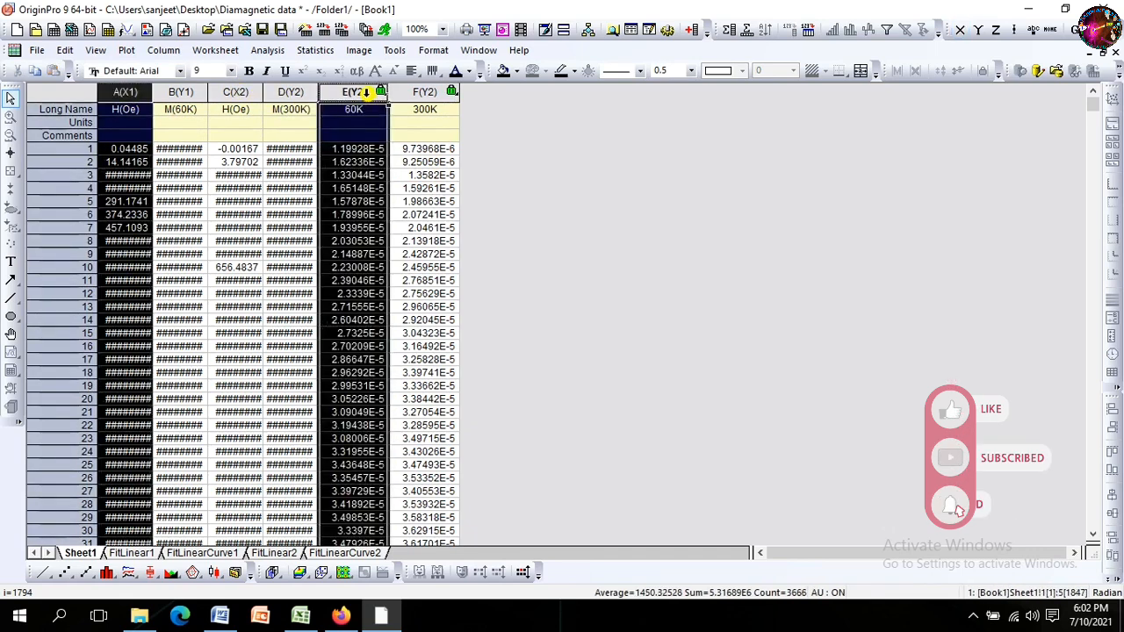
click(418, 95)
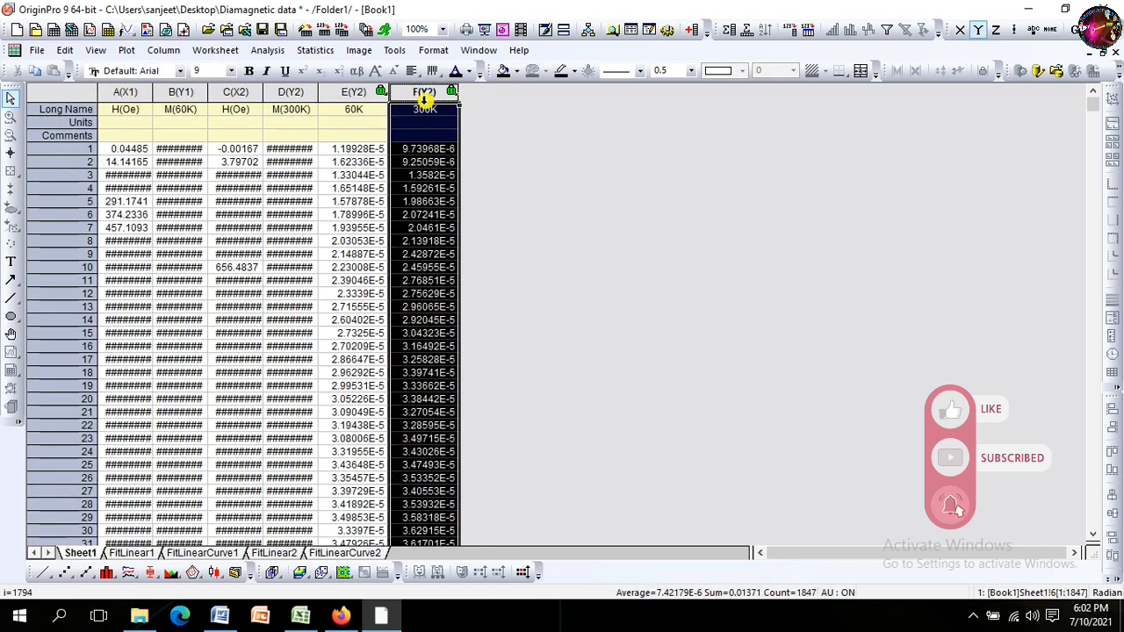
right_click(424, 99)
mouse_move(465, 195)
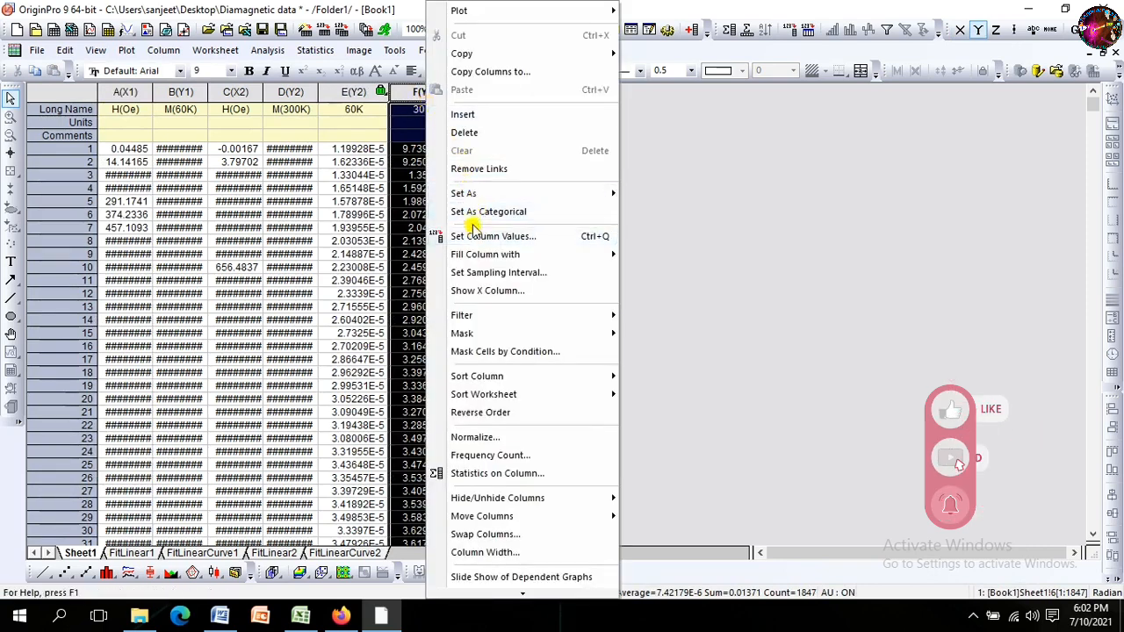
click(463, 115)
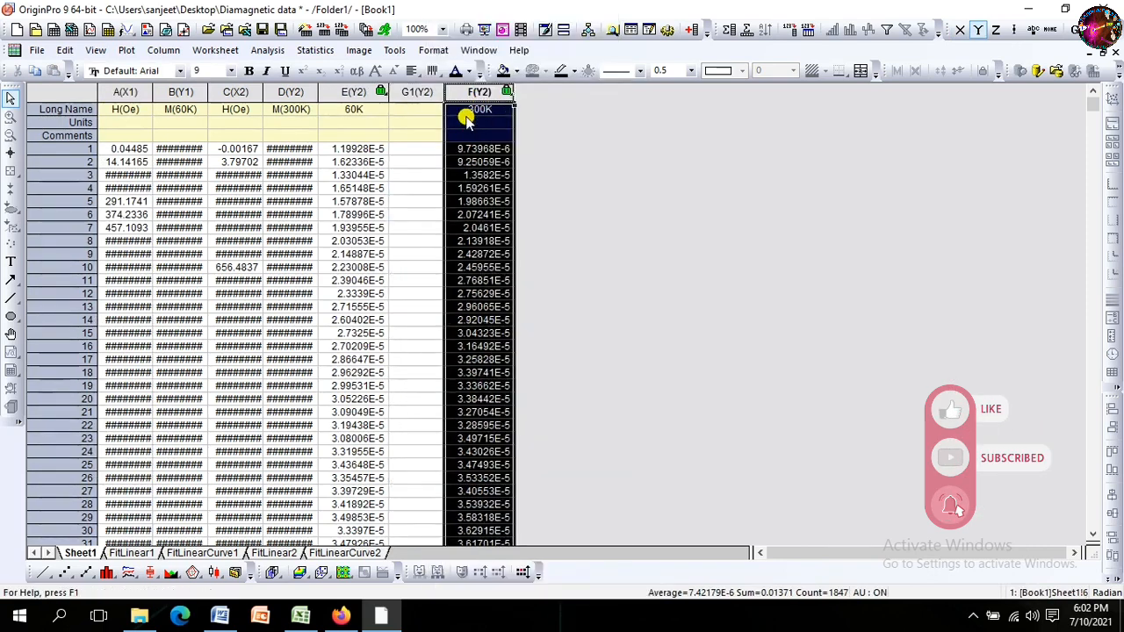
click(417, 112)
Step: Copy the H(Oe) values of column C into the empty column before the corrected 300K data, starting at row 1
click(281, 94)
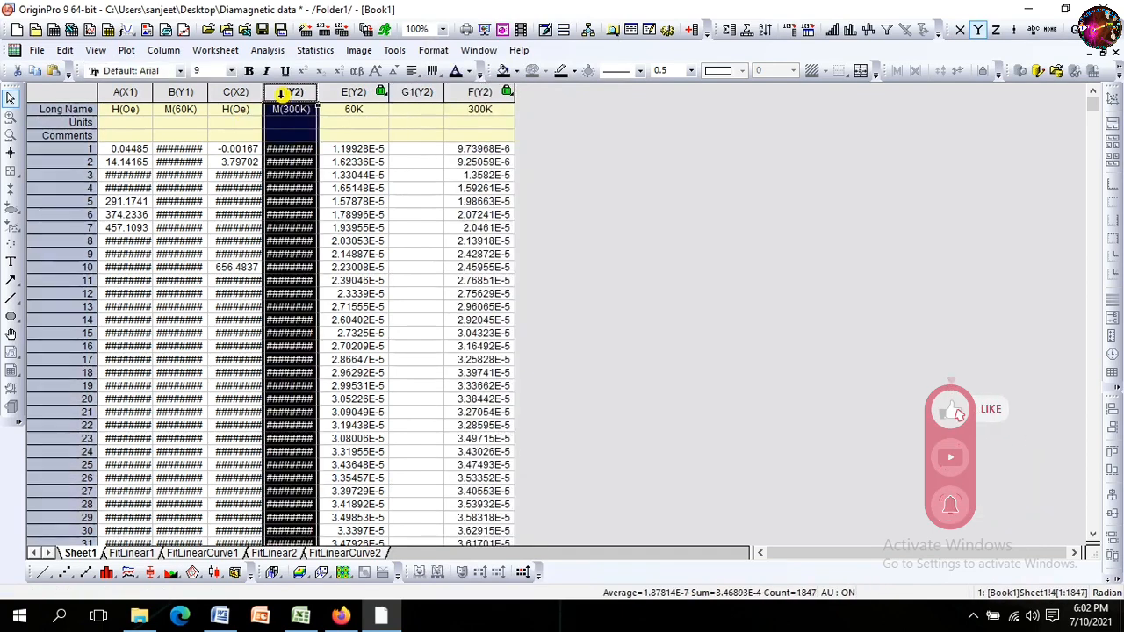
right_click(297, 114)
click(235, 91)
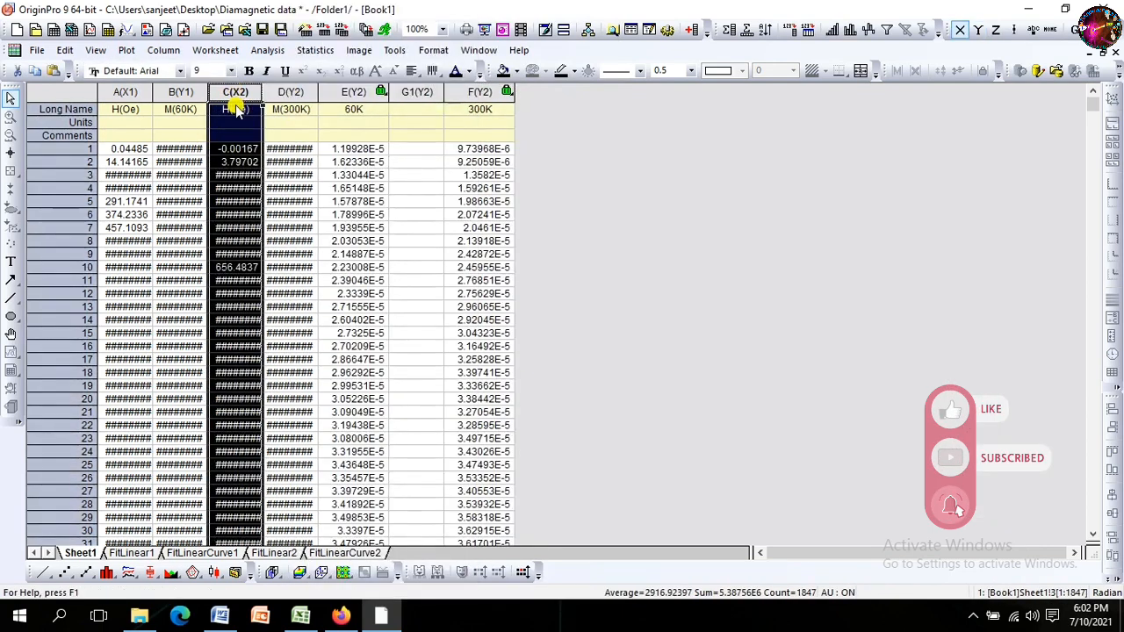
right_click(237, 109)
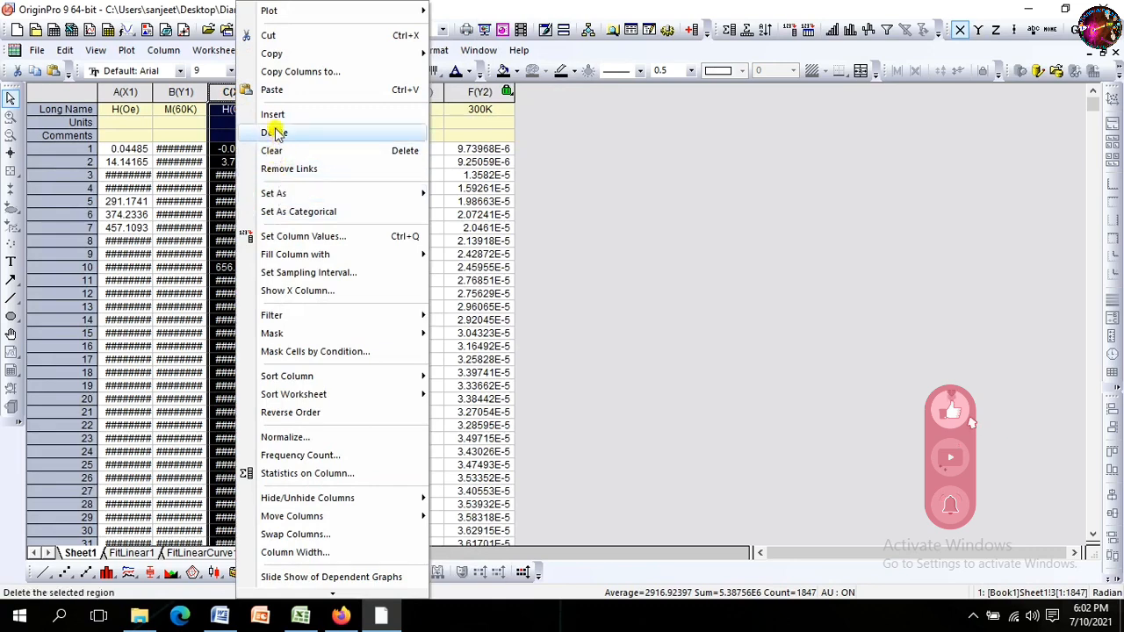
mouse_move(281, 55)
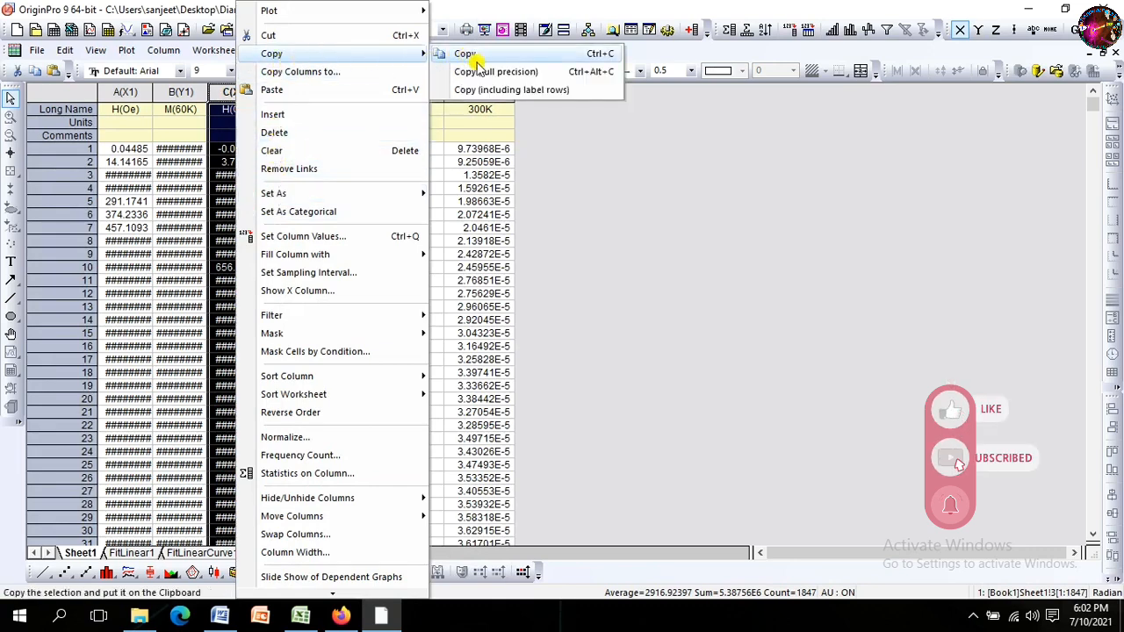
click(478, 71)
click(424, 149)
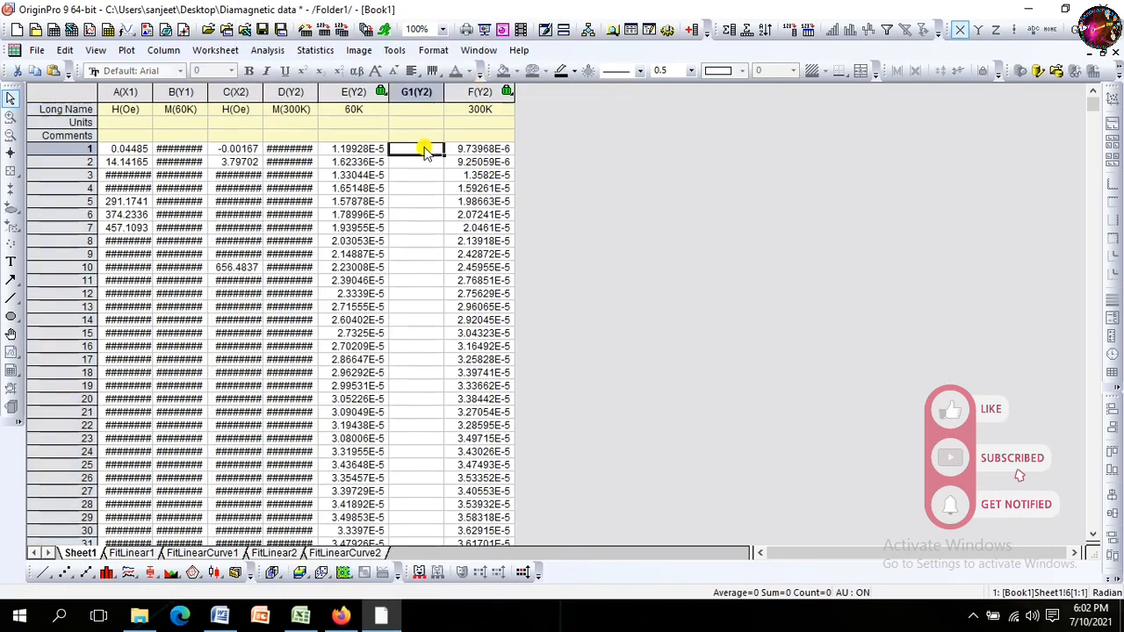
key(ctrl+v)
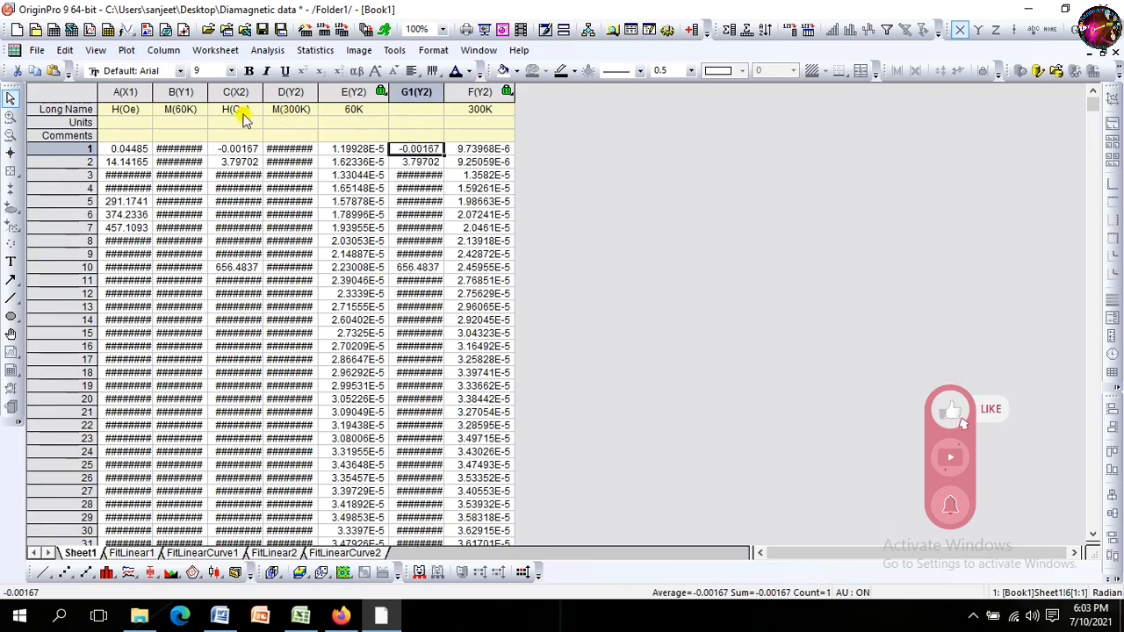
Step: Enter H(Oe) as the long name of the copied field column
click(413, 108)
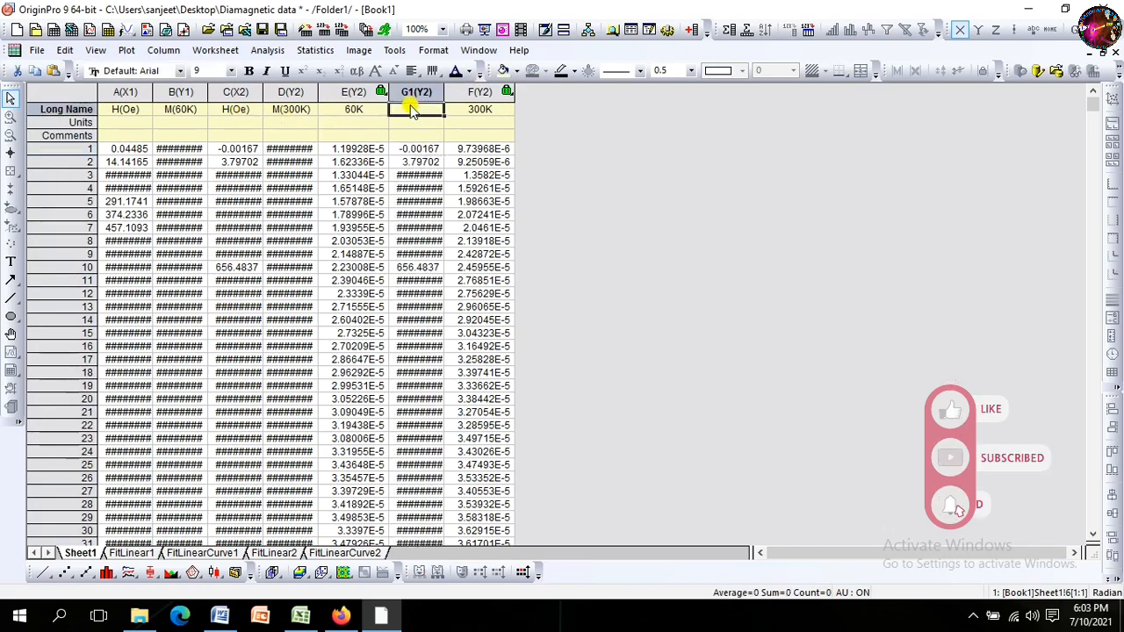
double_click(413, 107)
text(H(O)
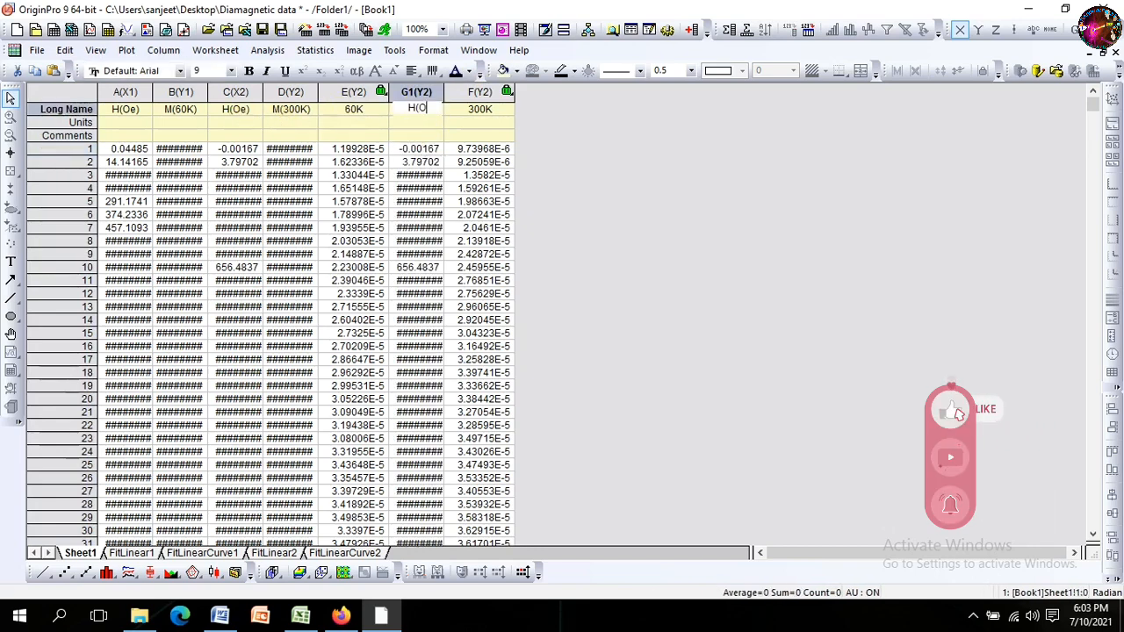
text(e))
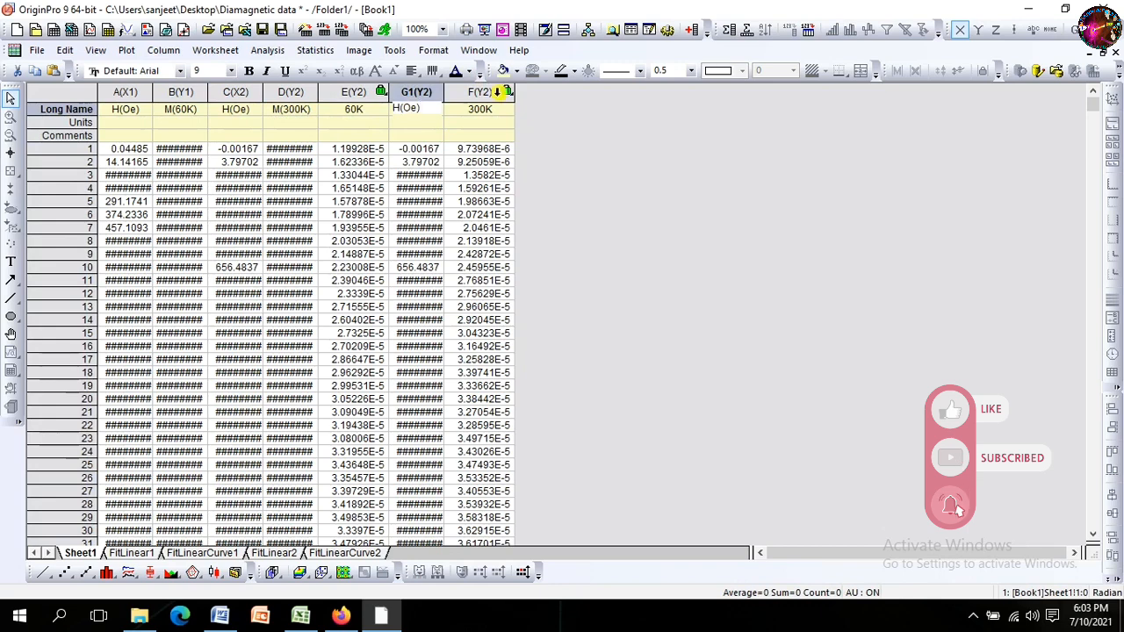
click(481, 109)
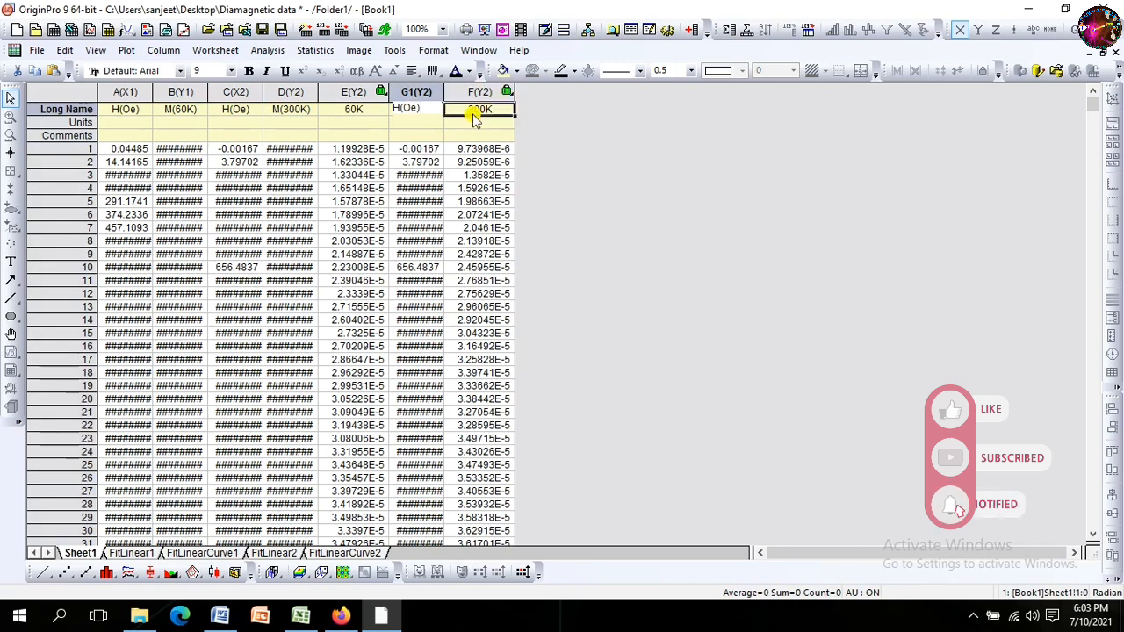
Step: Designate the copied H(Oe) column as X for the corrected 300K data
click(124, 92)
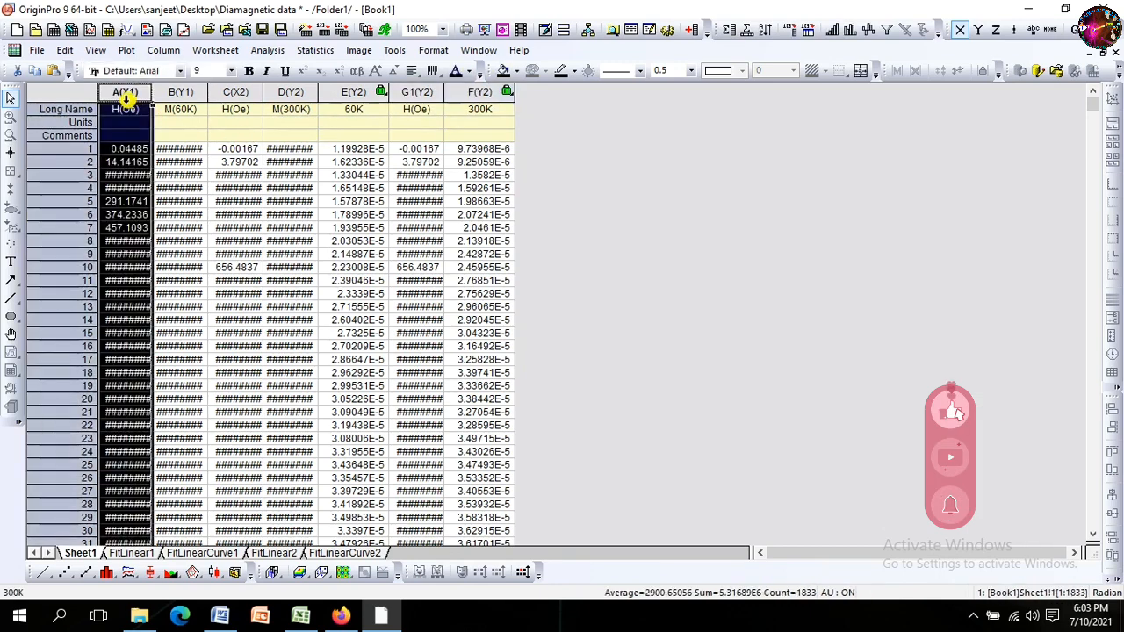
ctrl+click(348, 94)
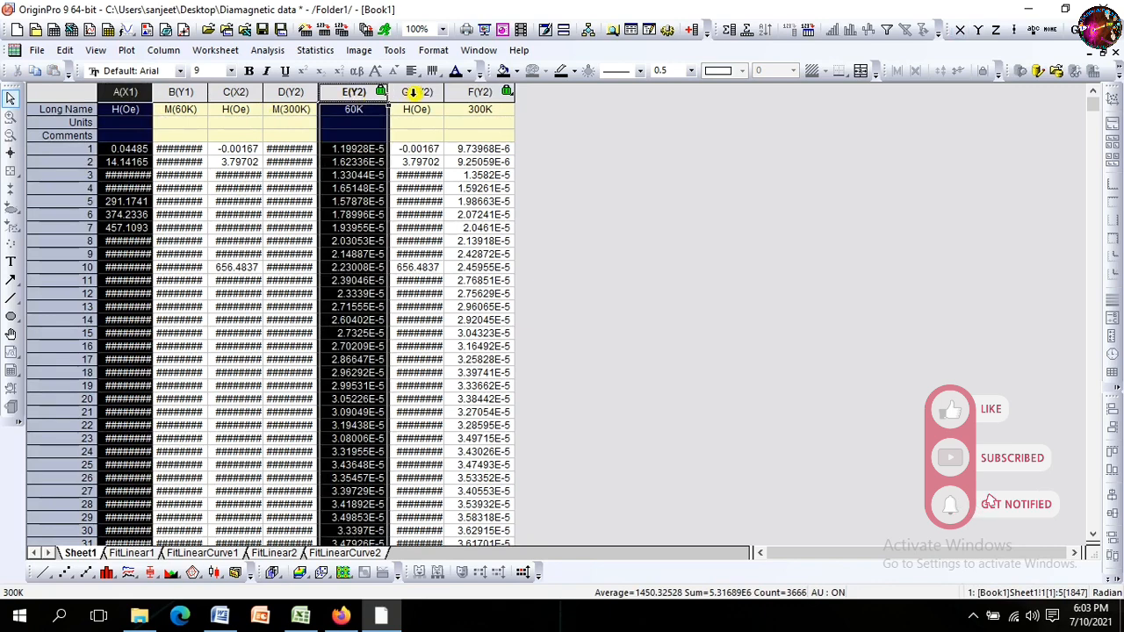
click(412, 92)
right_click(413, 93)
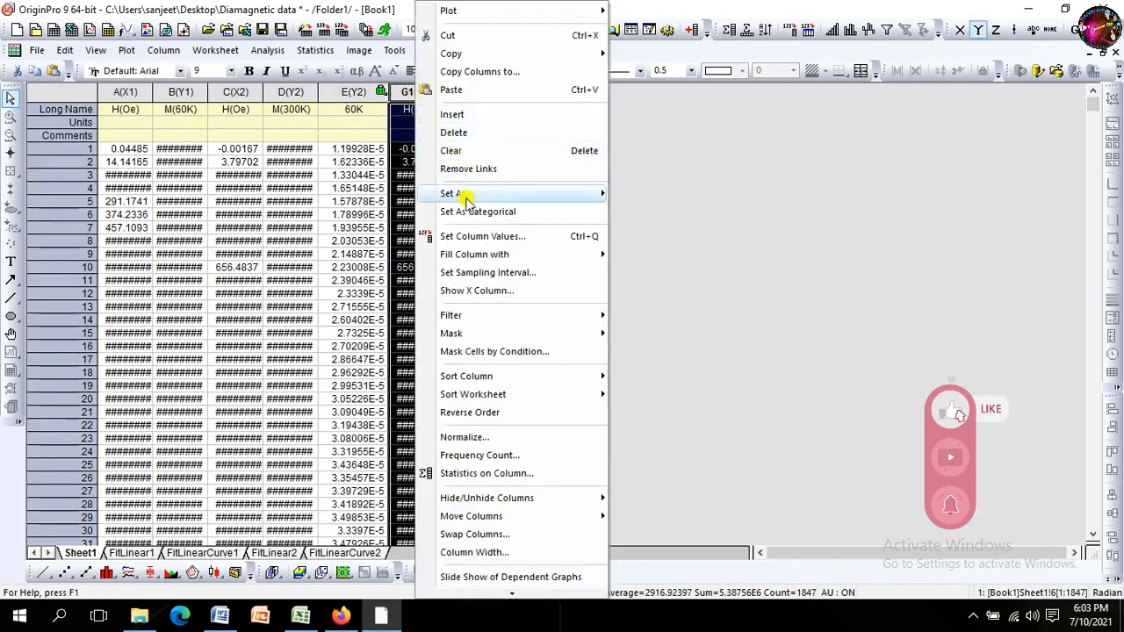
mouse_move(474, 194)
click(647, 195)
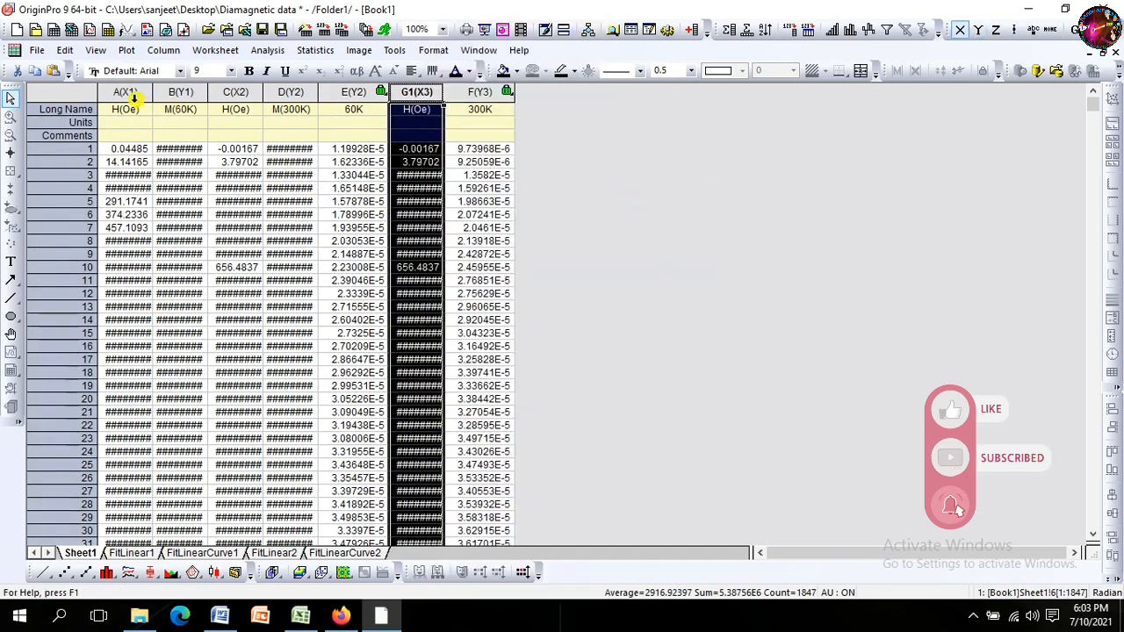
Step: Plot the corrected 60K and 300K columns against their H(Oe) columns as one line-and-symbol graph, and move the legend into the plot's empty upper-left area
click(129, 95)
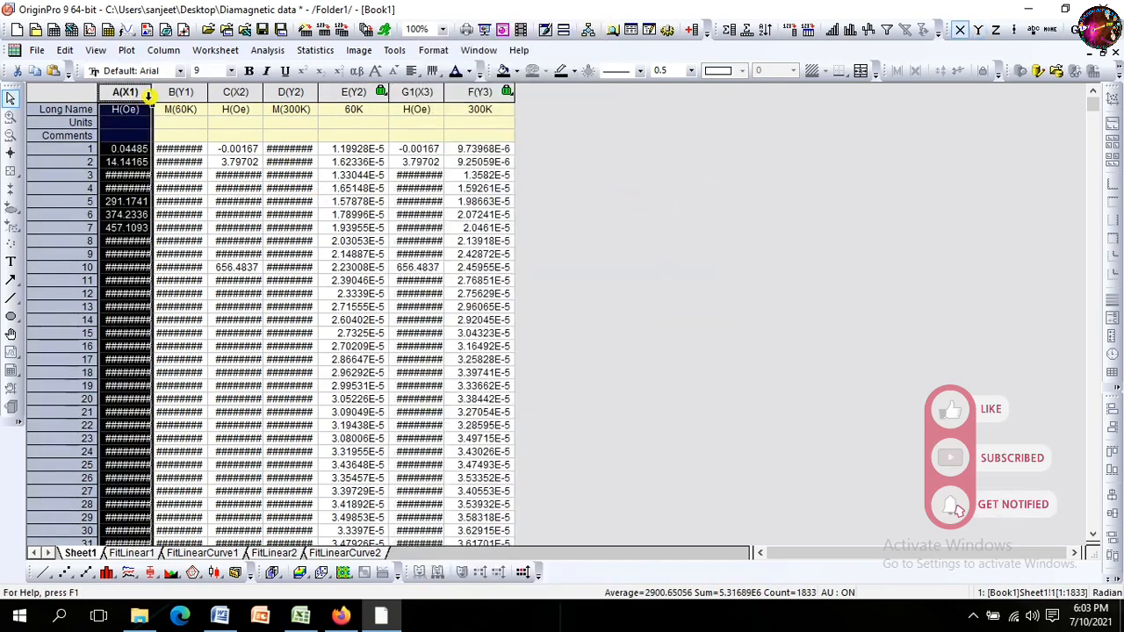
ctrl+click(347, 95)
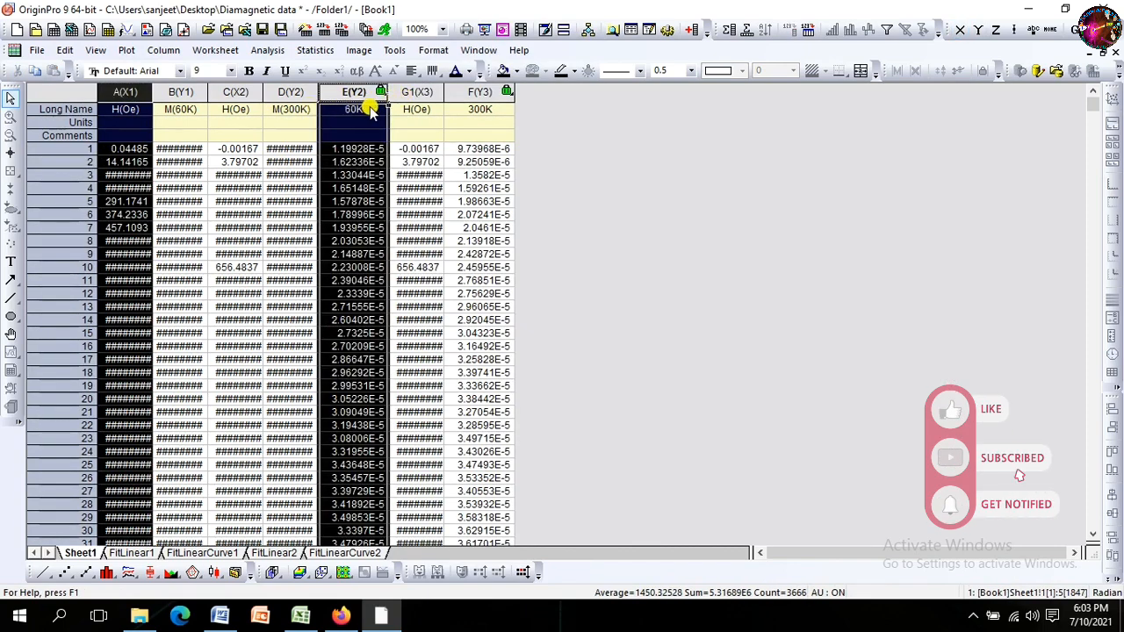
ctrl+click(417, 93)
ctrl+click(480, 93)
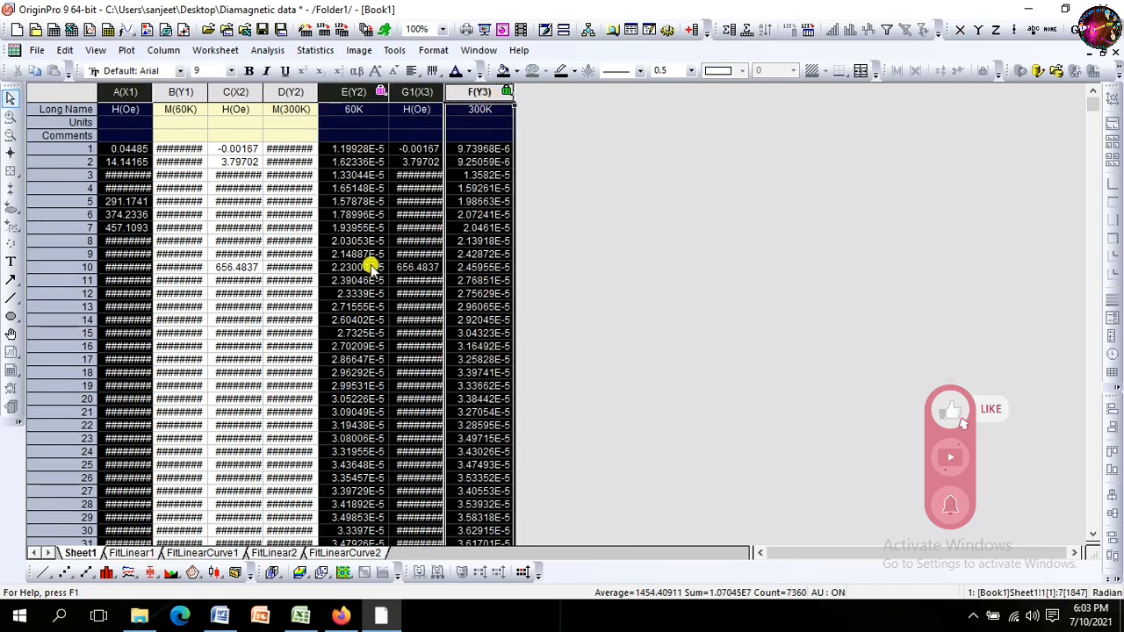
click(86, 572)
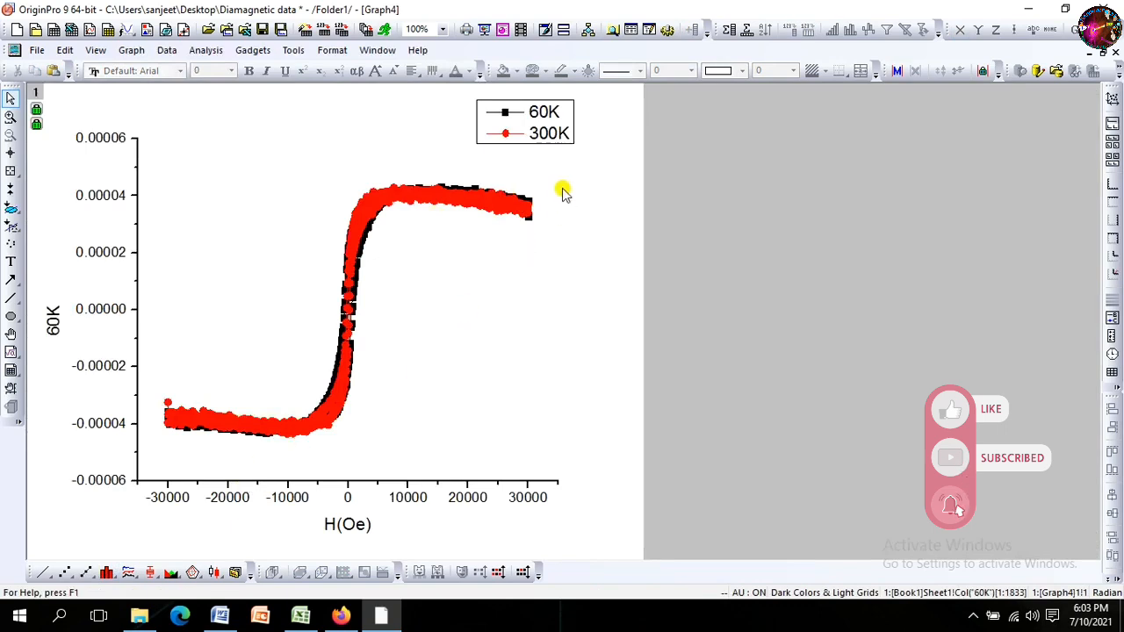
drag(555, 115, 233, 191)
click(399, 330)
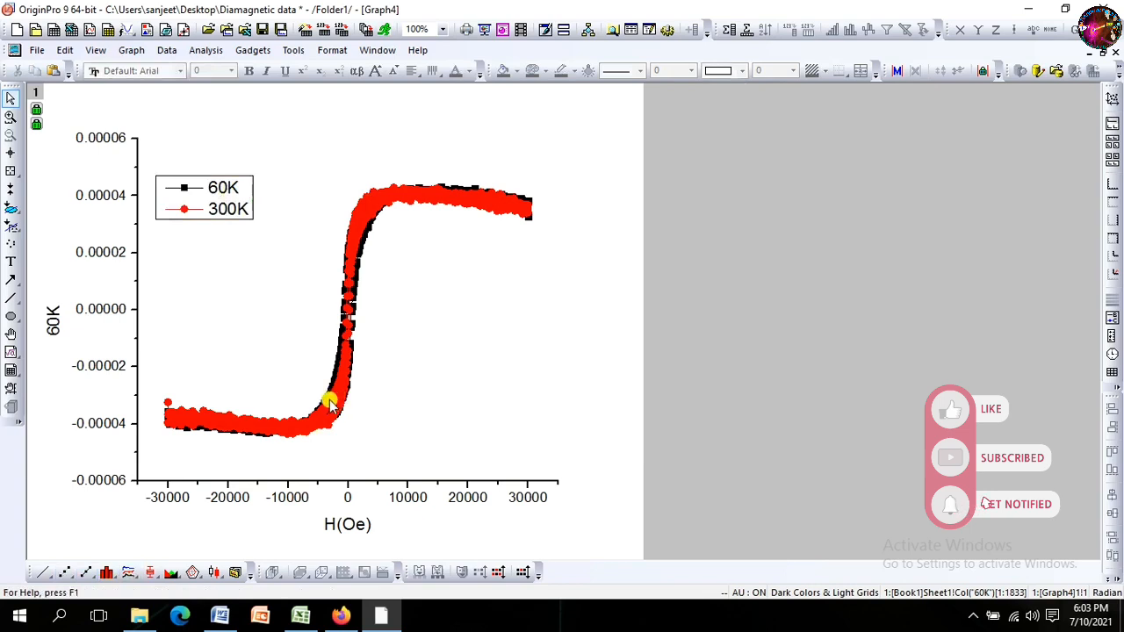
Step: Try the line and scatter styles on the 60K and 300K curves, returning to the line-and-symbol style
click(46, 572)
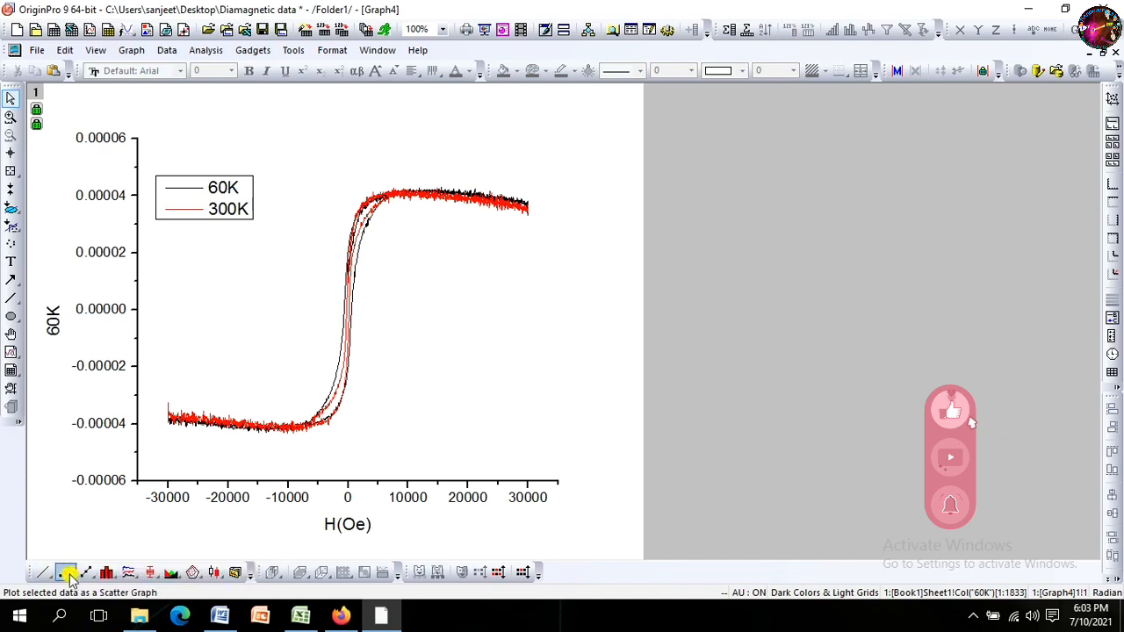
click(68, 573)
click(84, 573)
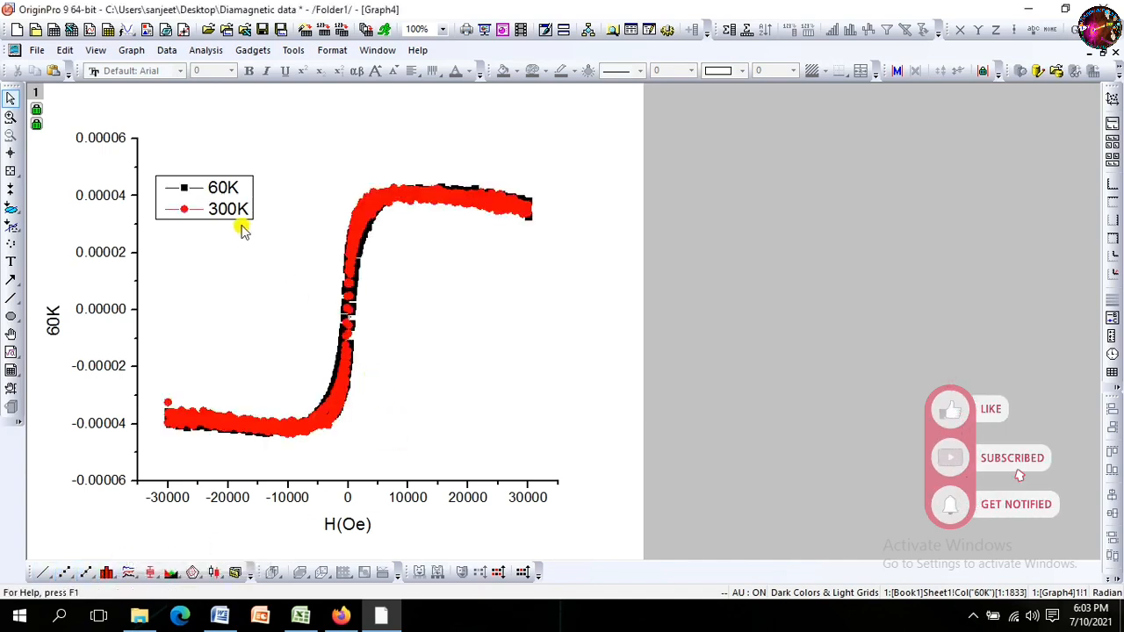
Step: Show the top axis line on the graph with its major and minor ticks set to None
double_click(301, 497)
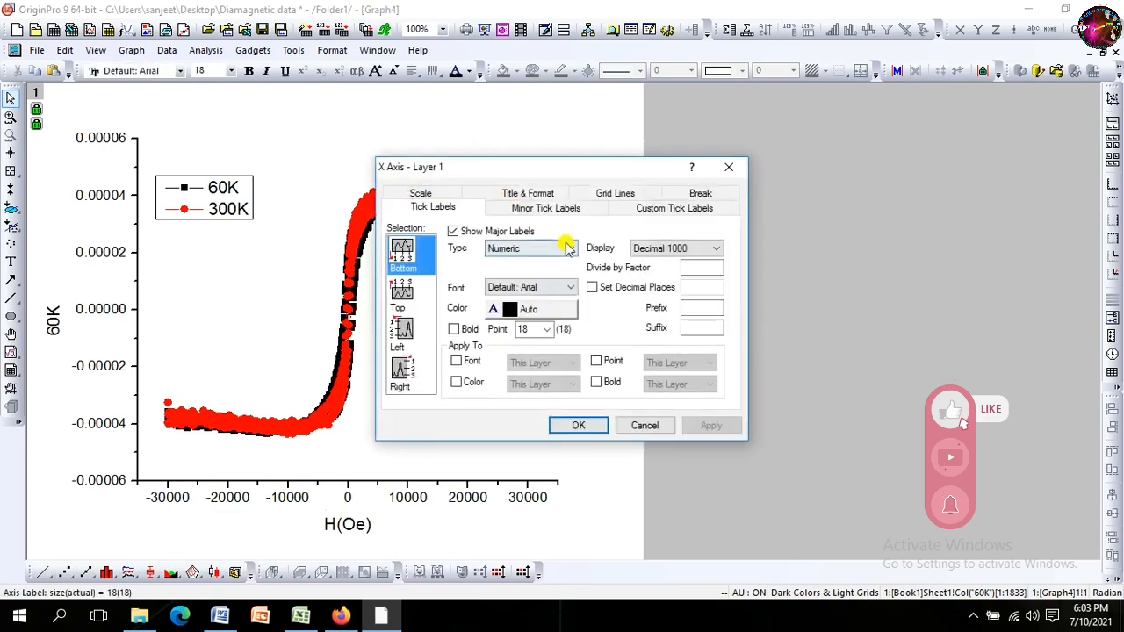
click(528, 193)
click(402, 289)
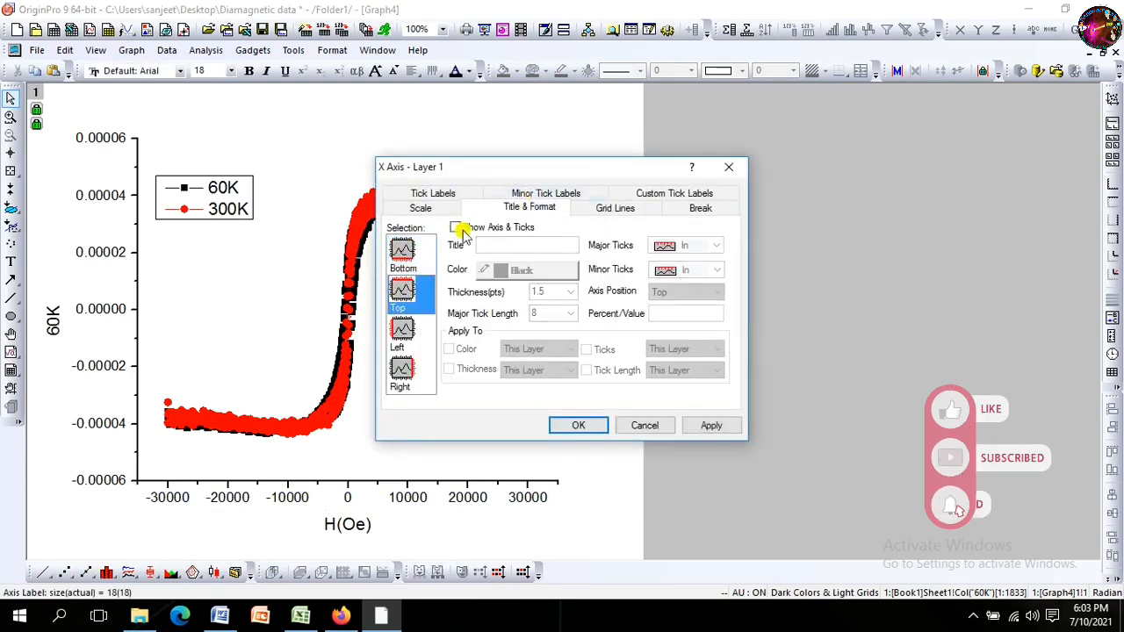
click(453, 227)
click(684, 245)
click(686, 297)
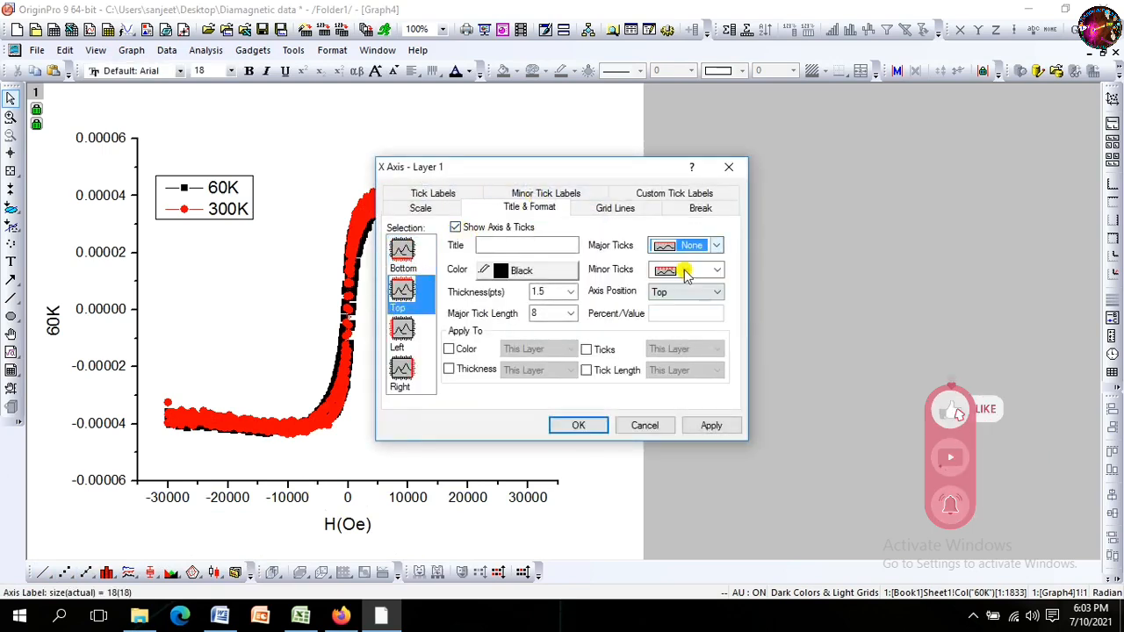
click(685, 271)
click(694, 324)
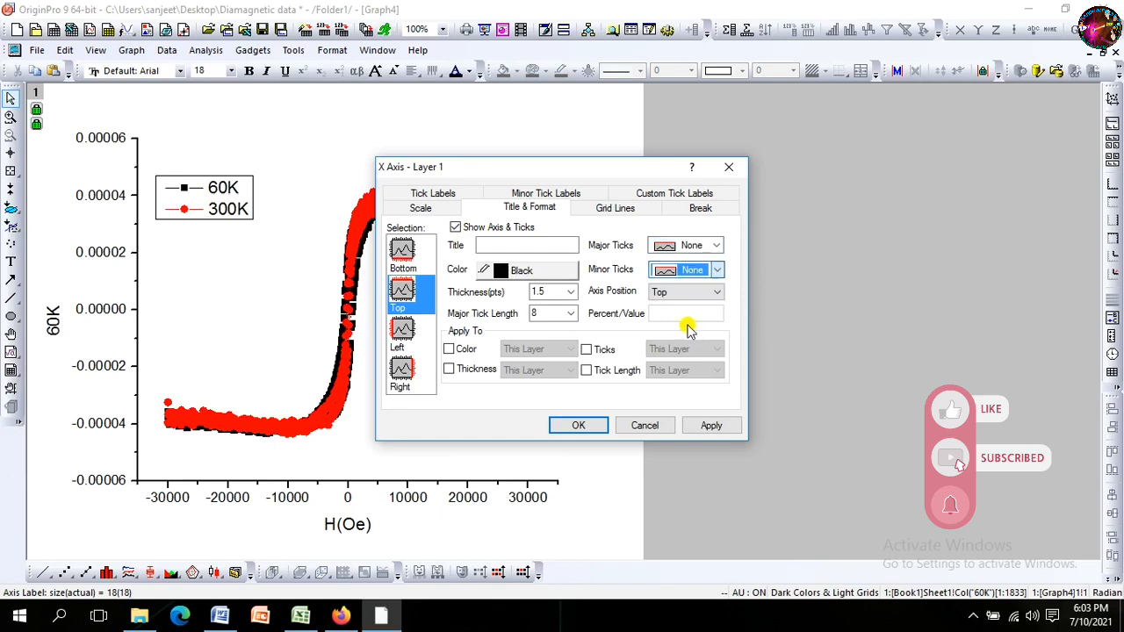
Step: Show the right axis line with major and minor ticks set to None, and apply the axis changes
click(412, 373)
click(454, 227)
click(684, 245)
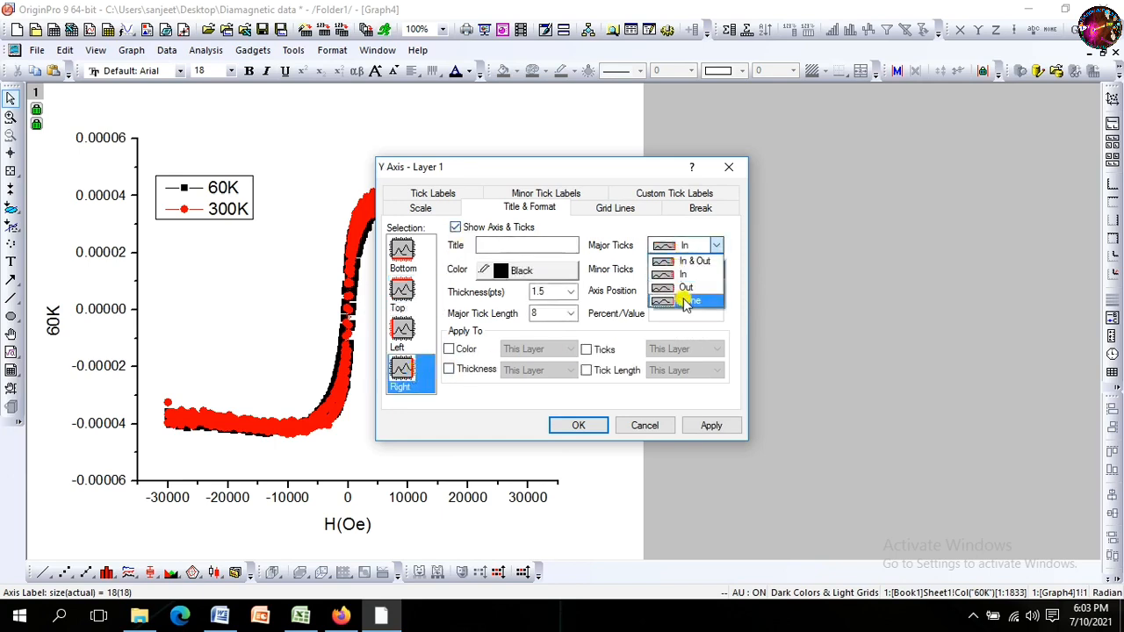
click(689, 300)
click(685, 270)
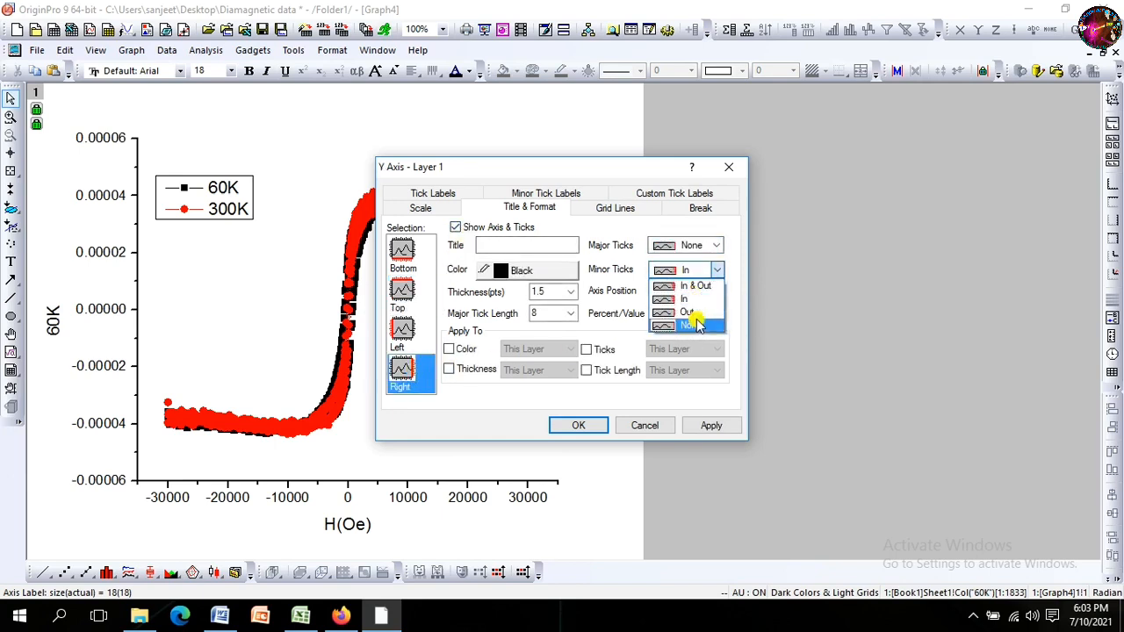
click(694, 322)
click(580, 423)
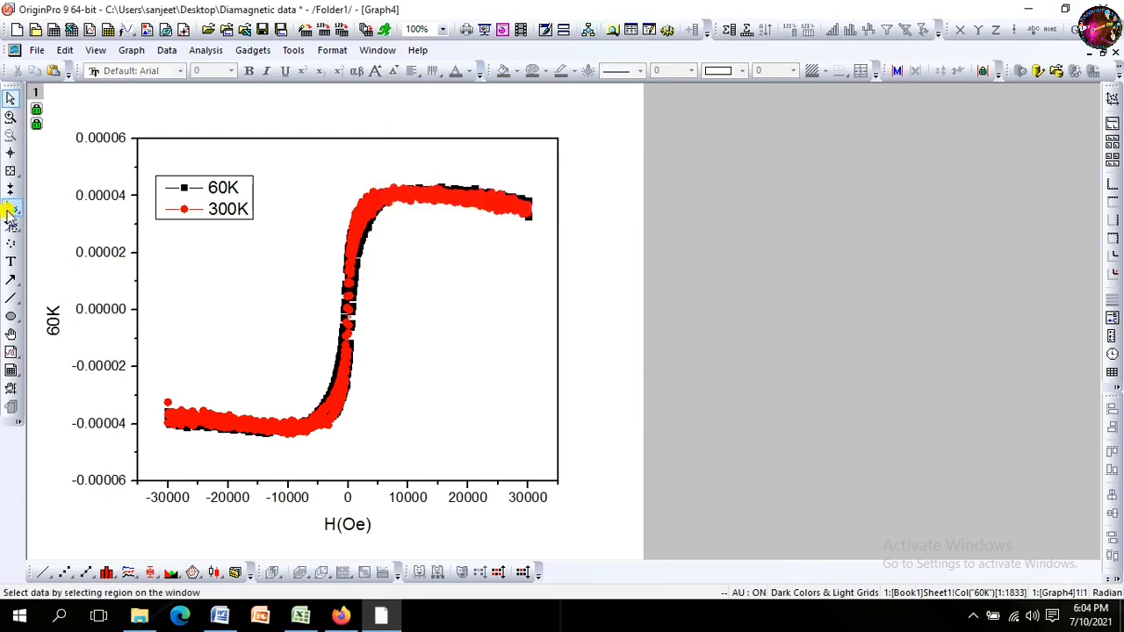
Step: Move the legend closer to the plot frame's upper-left corner and replace its entries with the text 60K and 300K
drag(214, 202, 245, 167)
double_click(214, 162)
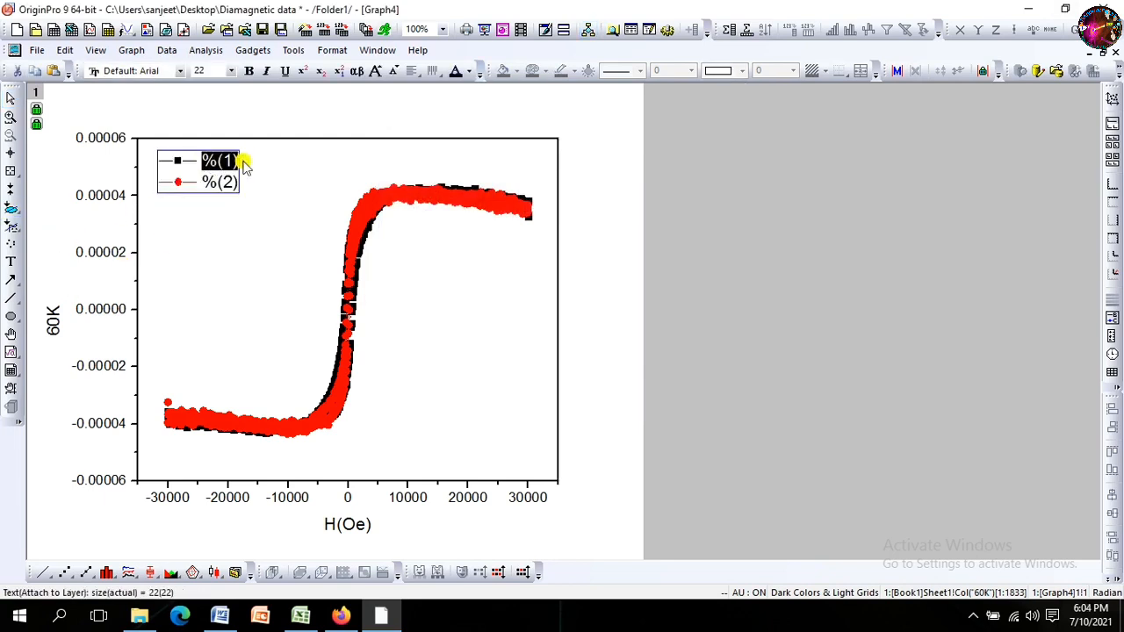
text(60K)
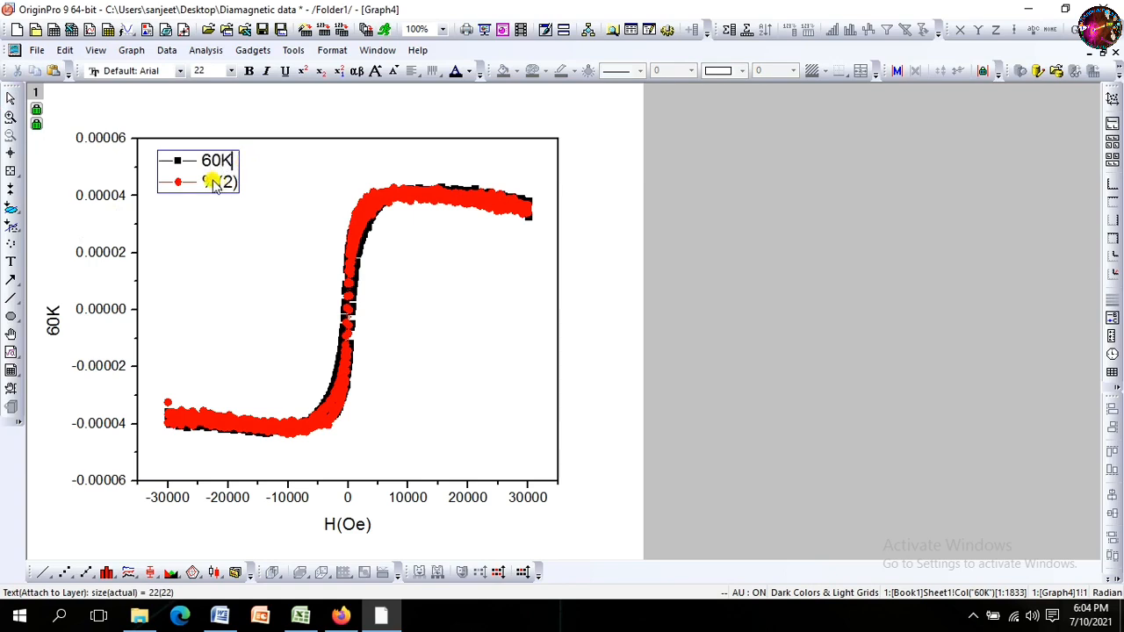
drag(204, 182, 242, 193)
text(300K)
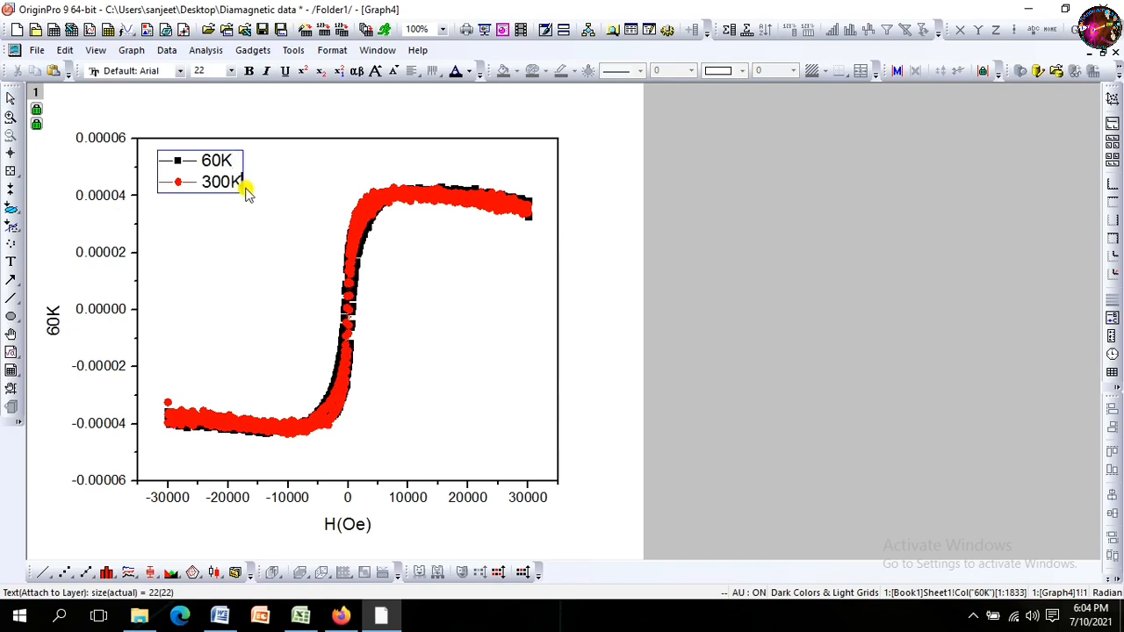
Step: Make all of the legend text bold
key(ctrl+a)
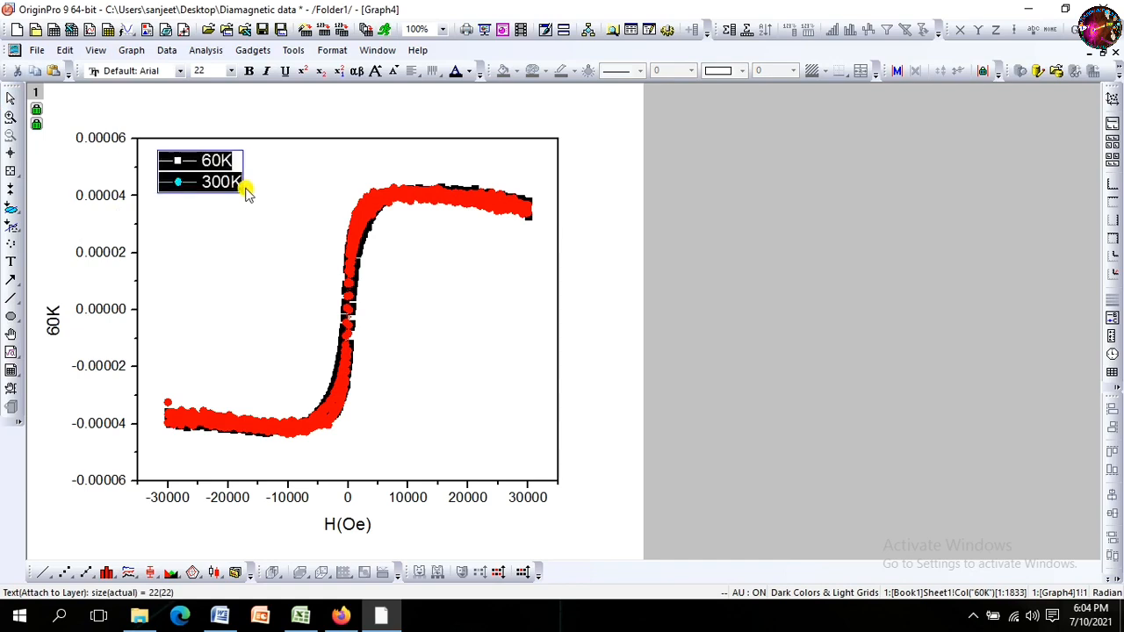
click(249, 71)
click(389, 201)
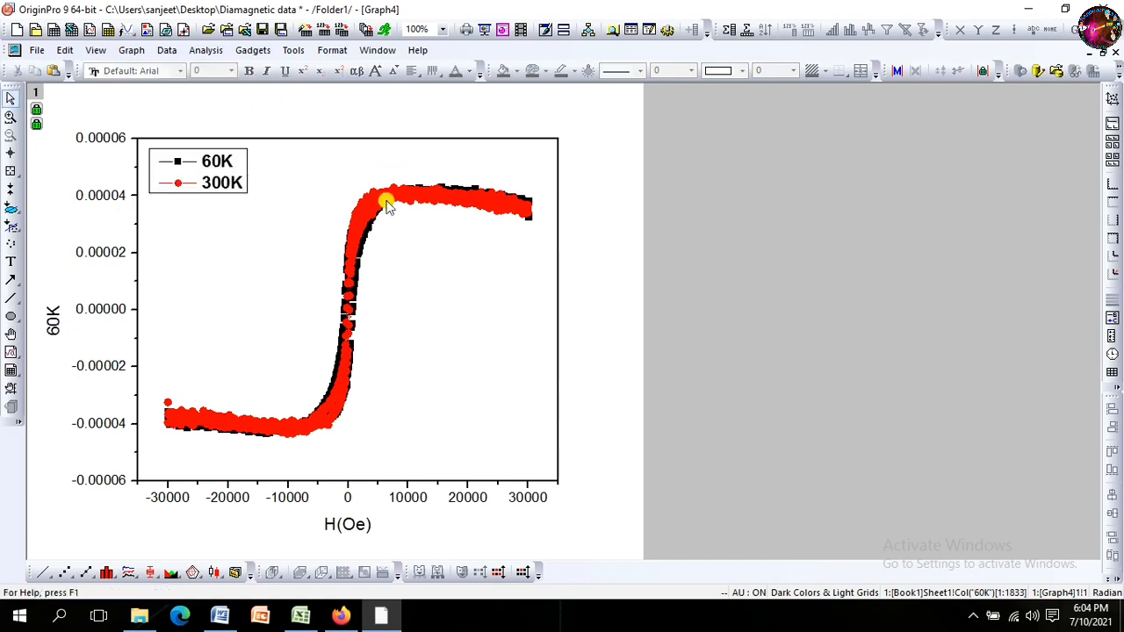
click(222, 182)
click(586, 209)
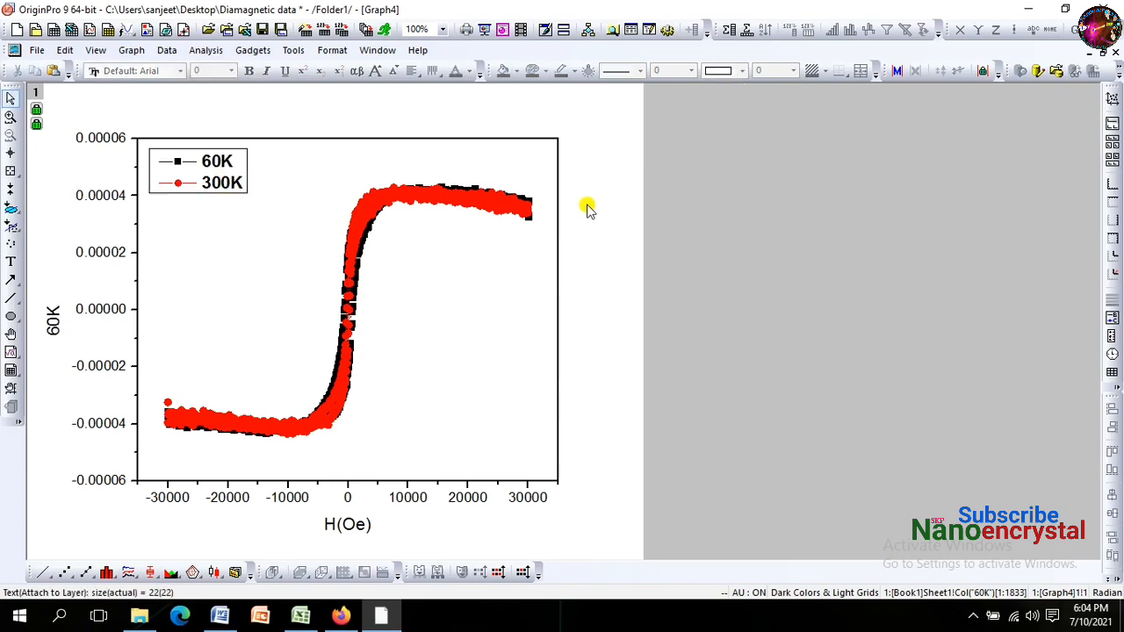
Step: Replace the Y-axis title with M
double_click(53, 316)
key(ctrl+a)
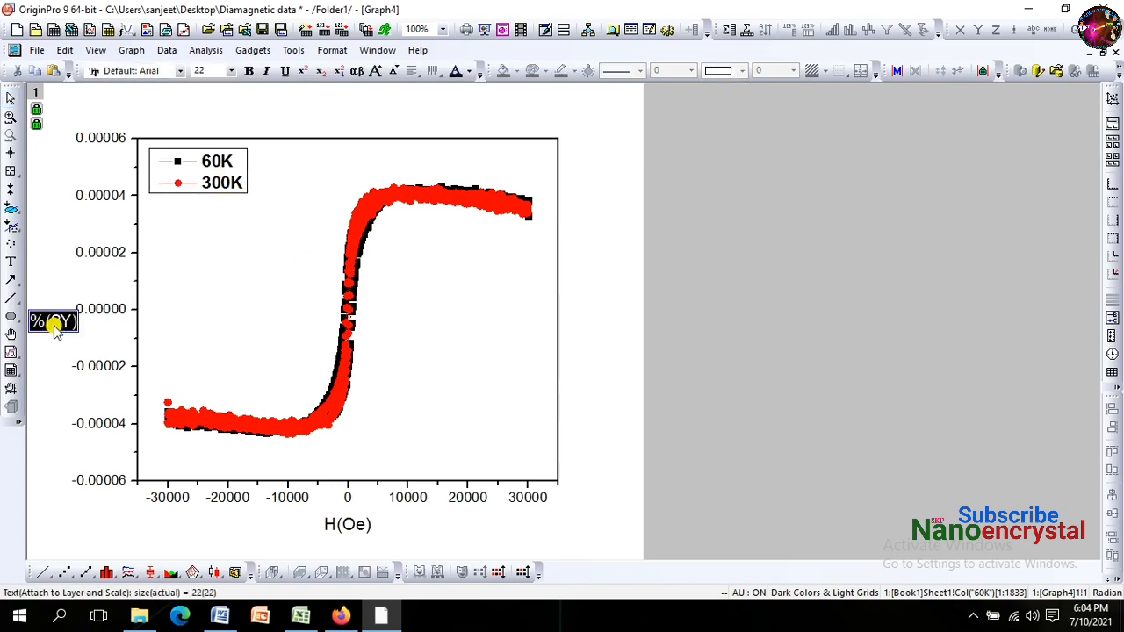
text(M)
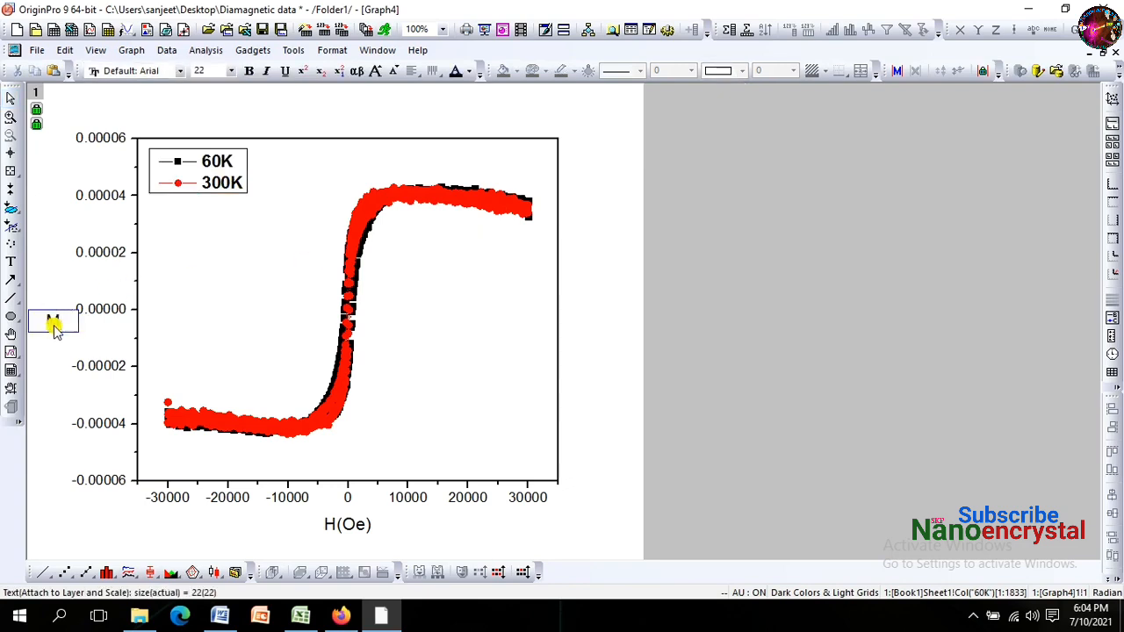
click(52, 348)
Step: Replace the X-axis title with H(KOe) and make it bold
double_click(349, 527)
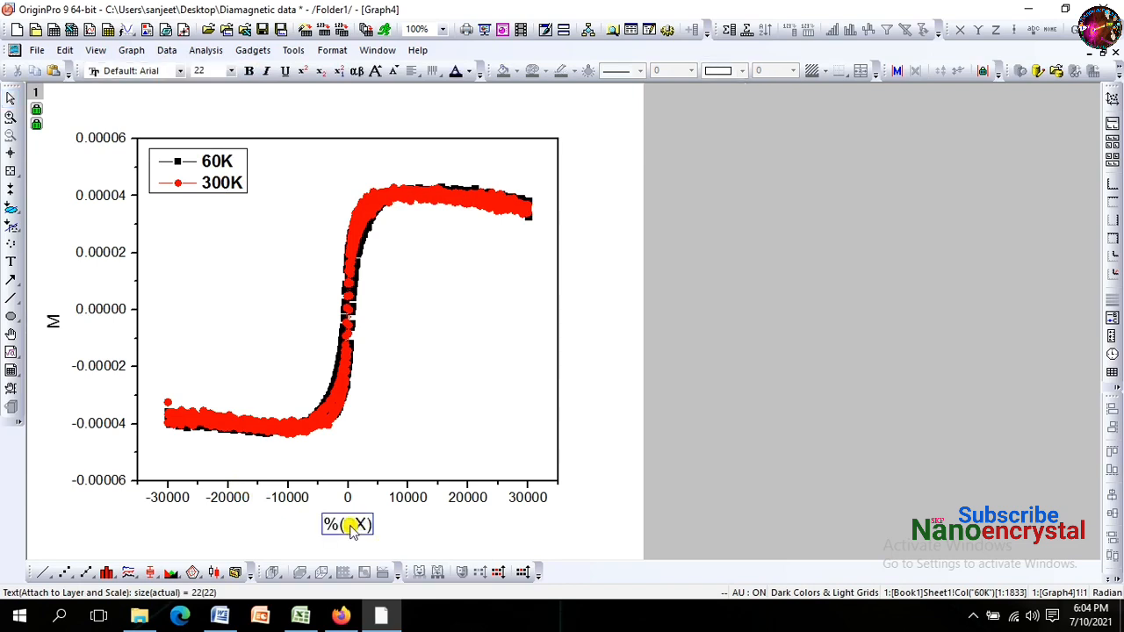
key(ctrl+a)
key(Delete)
text(H(kOe))
key(ctrl+a)
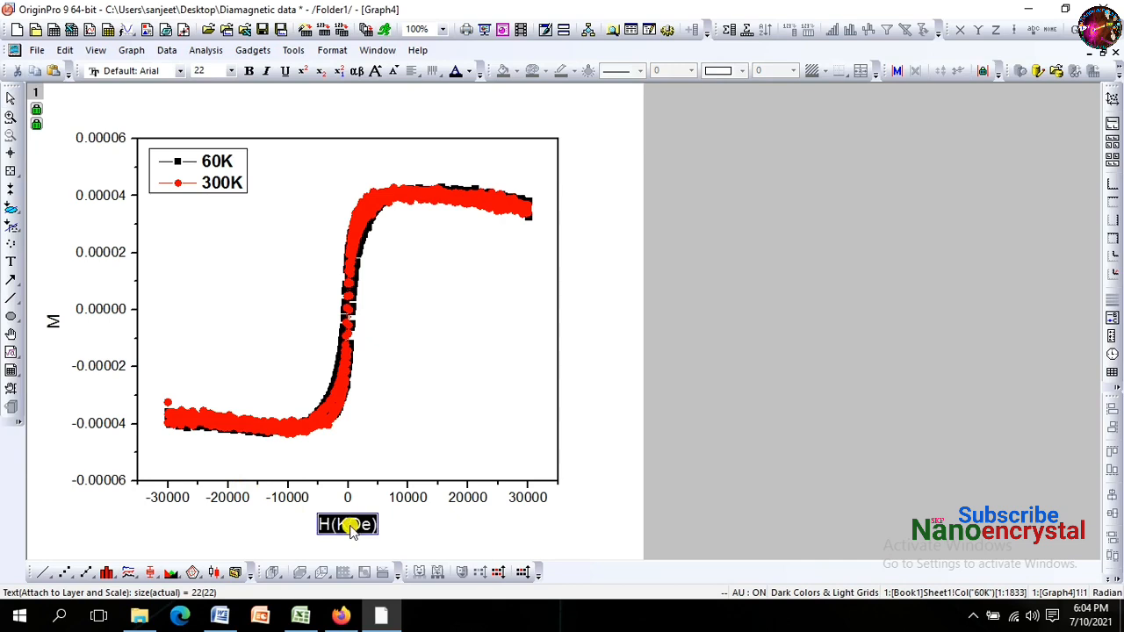
click(248, 71)
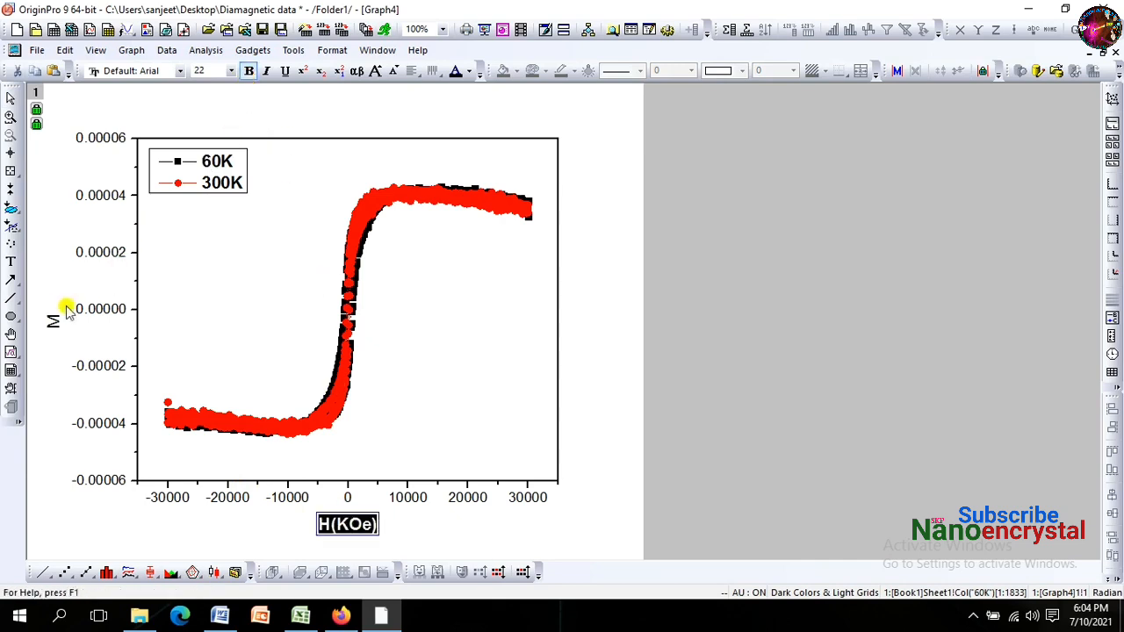
Step: Make the Y-axis title M bold
click(51, 321)
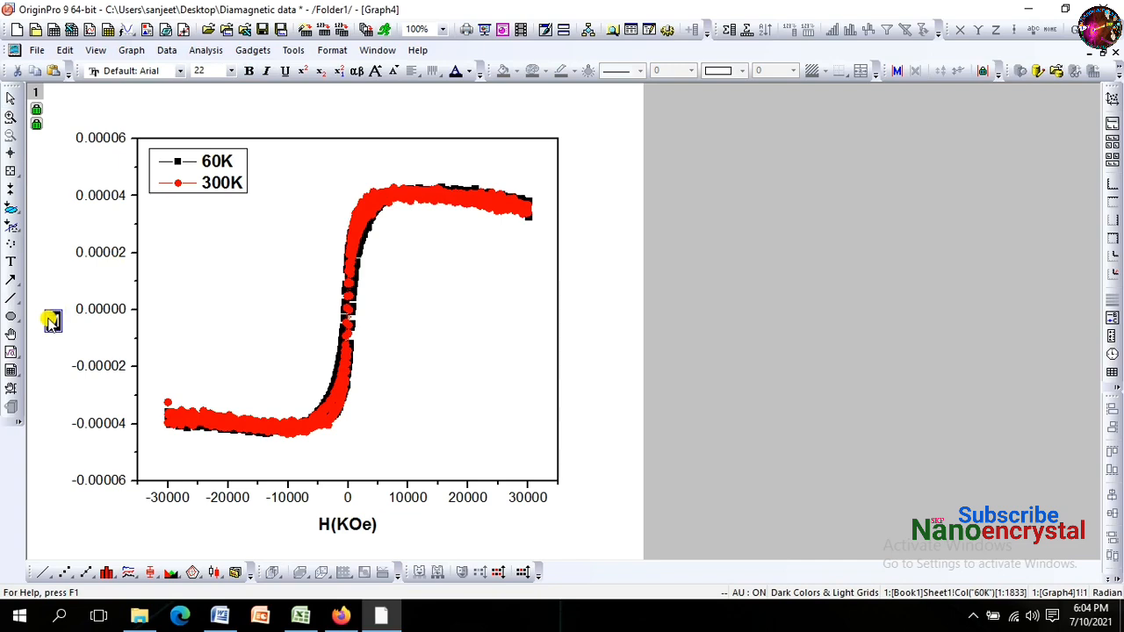
click(248, 70)
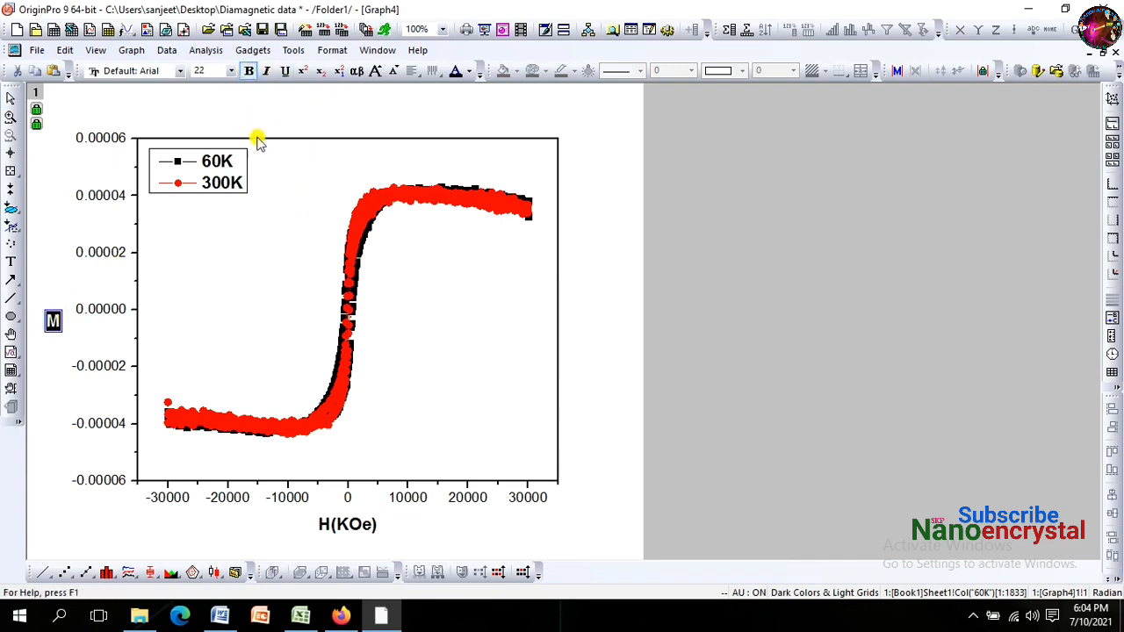
click(303, 127)
Step: Divide the X-axis tick labels by a factor of 1000 to show the field in kOe
click(107, 315)
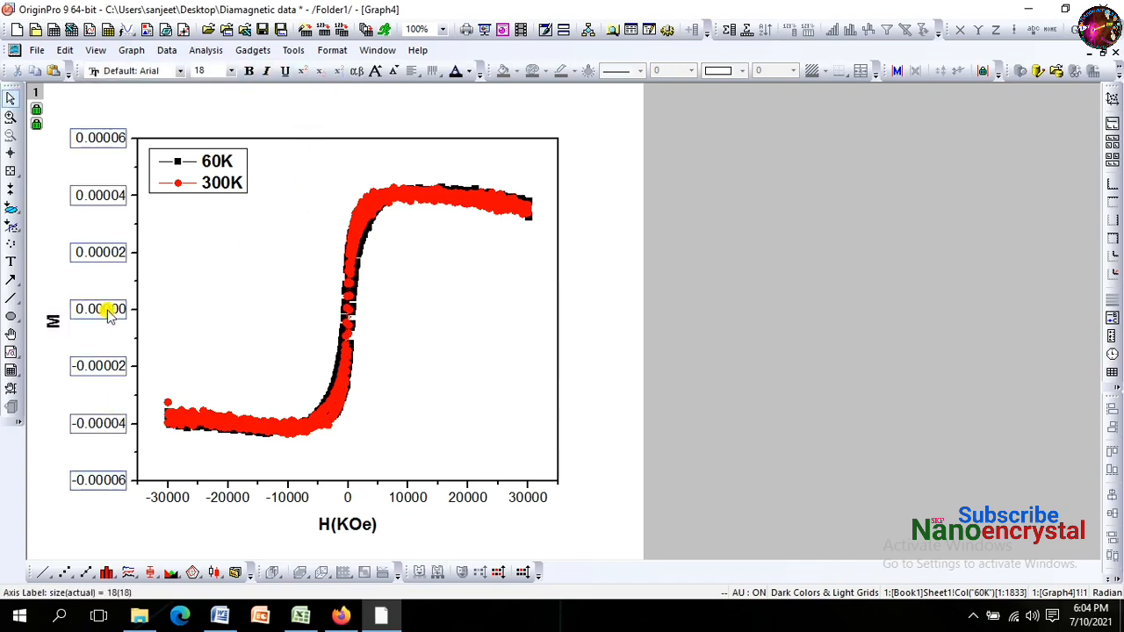
double_click(400, 488)
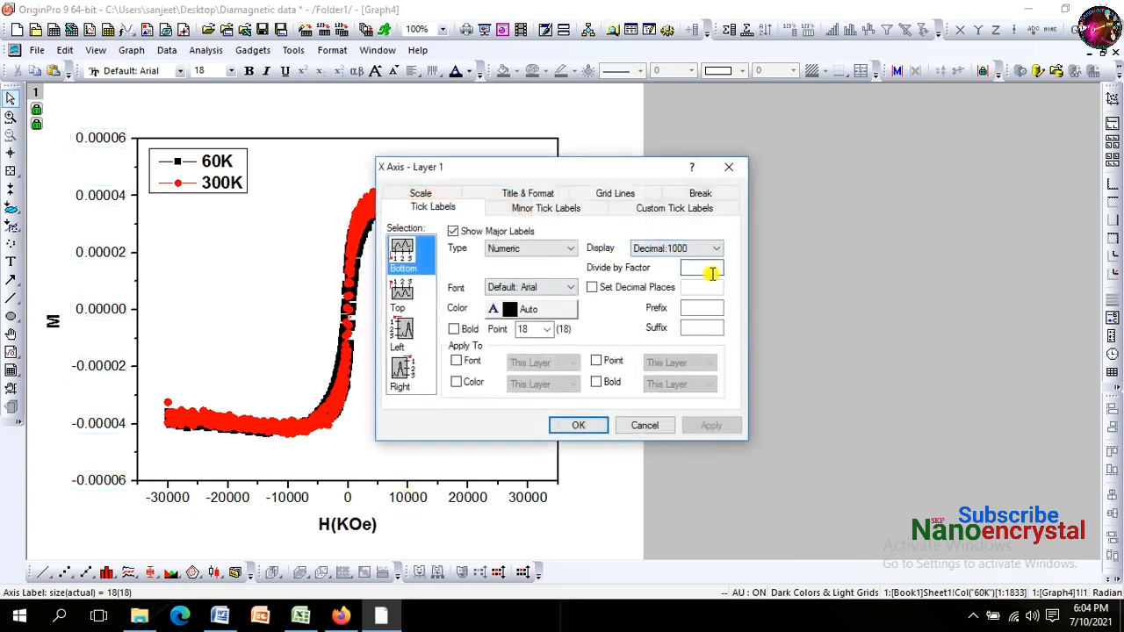
click(711, 273)
text(1000)
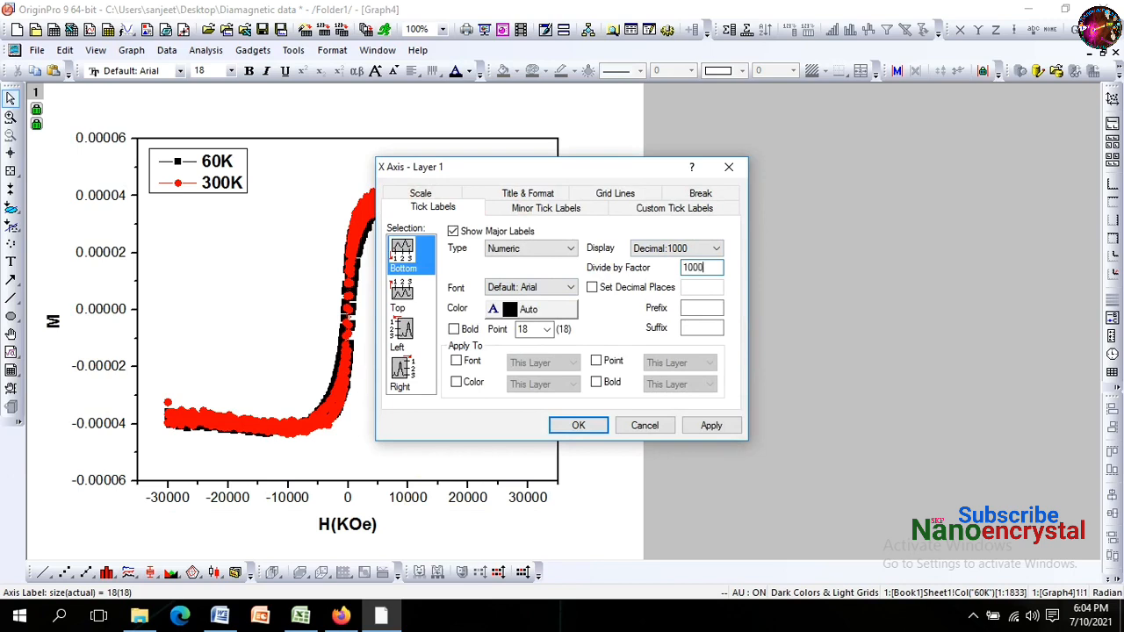
click(576, 426)
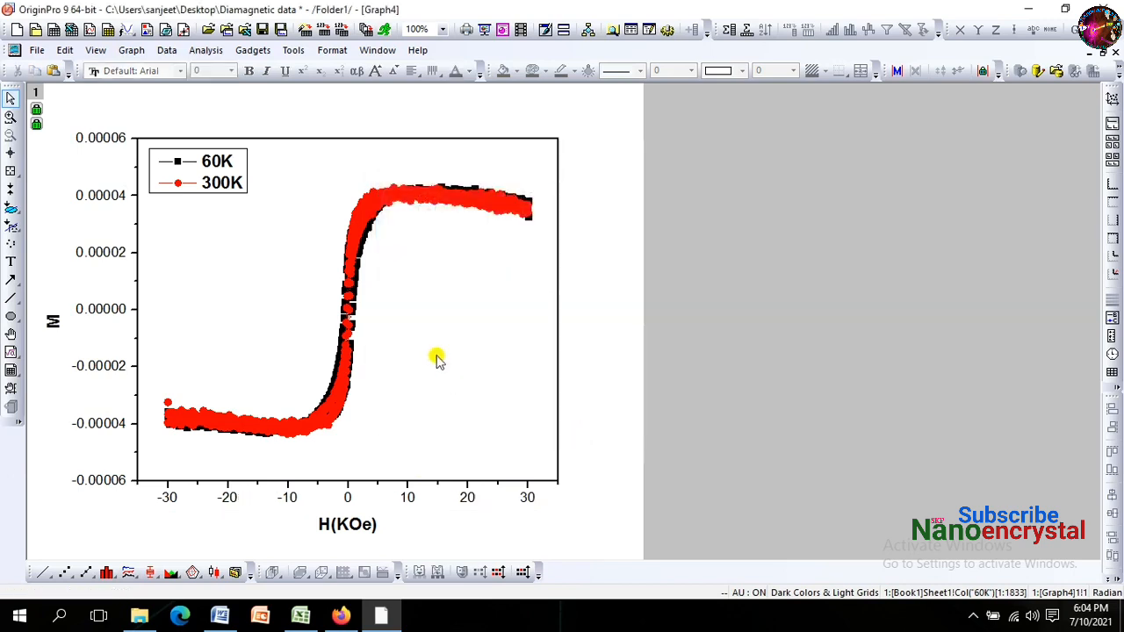
Step: Shift the whole graph layer slightly right and up on the page to widen the space beside the Y axis
click(312, 200)
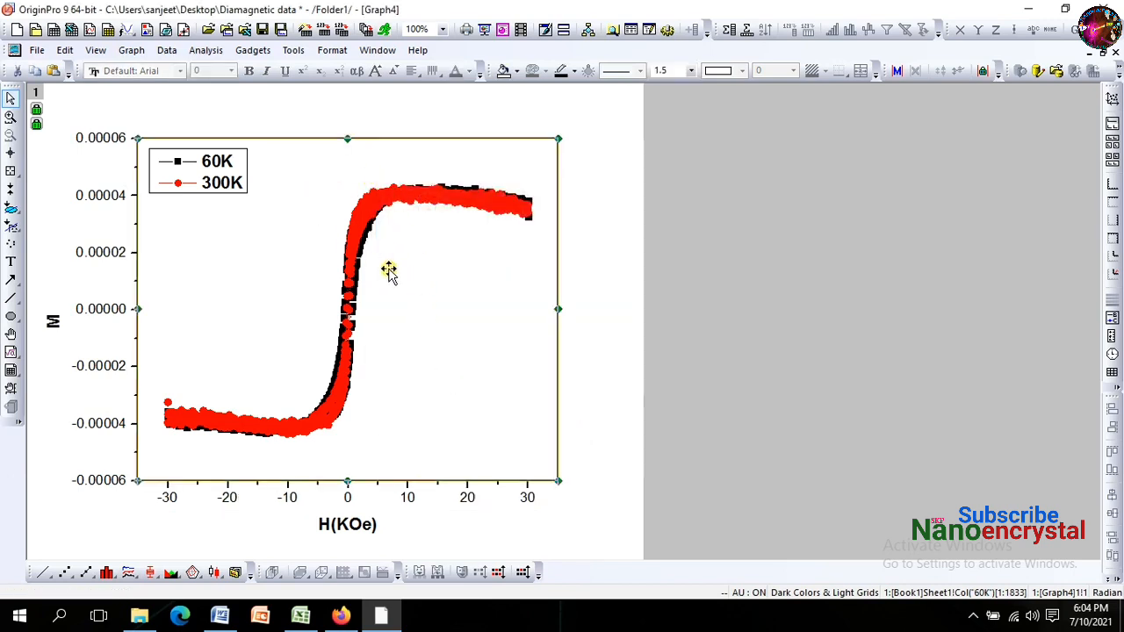
drag(389, 269, 481, 275)
click(601, 342)
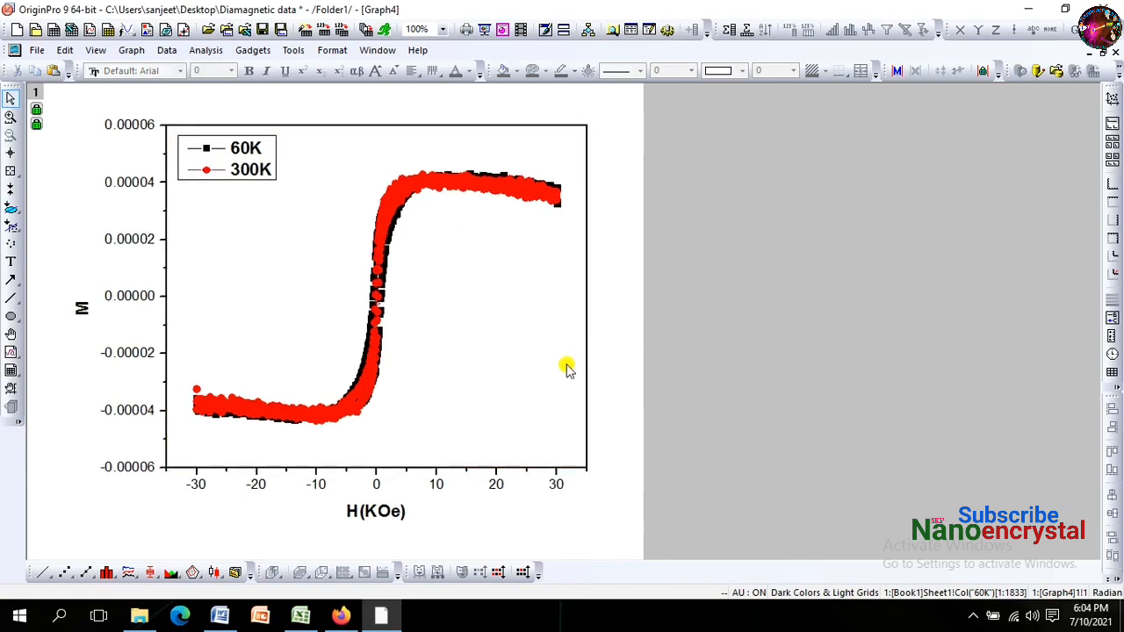
Step: Set the font size of the Y-axis tick labels to 28
double_click(137, 296)
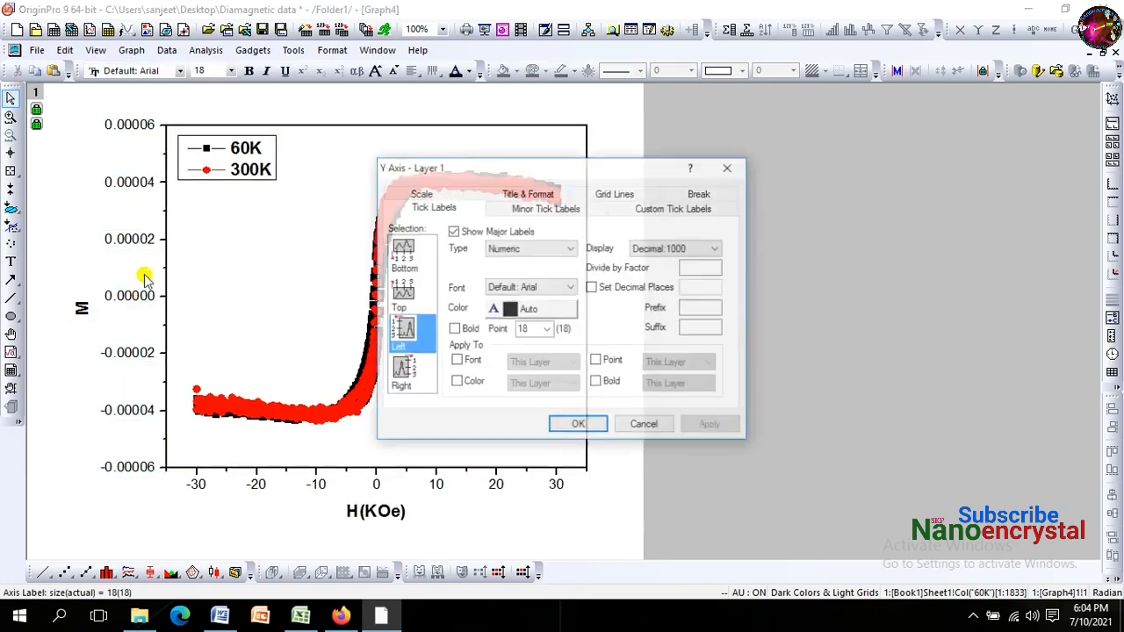
click(740, 174)
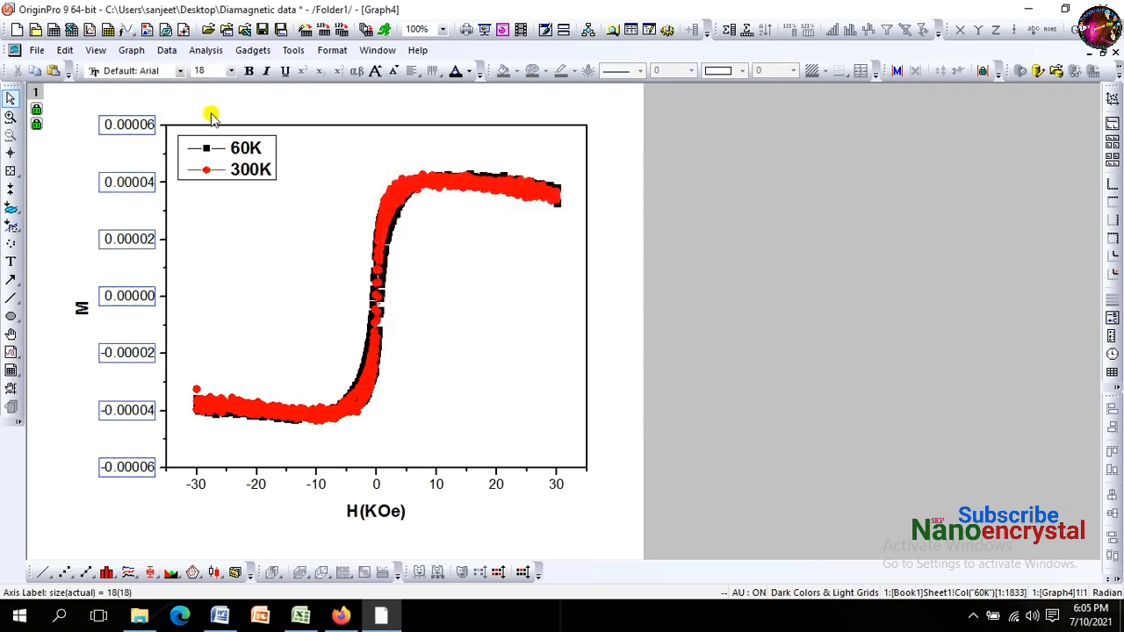
click(233, 73)
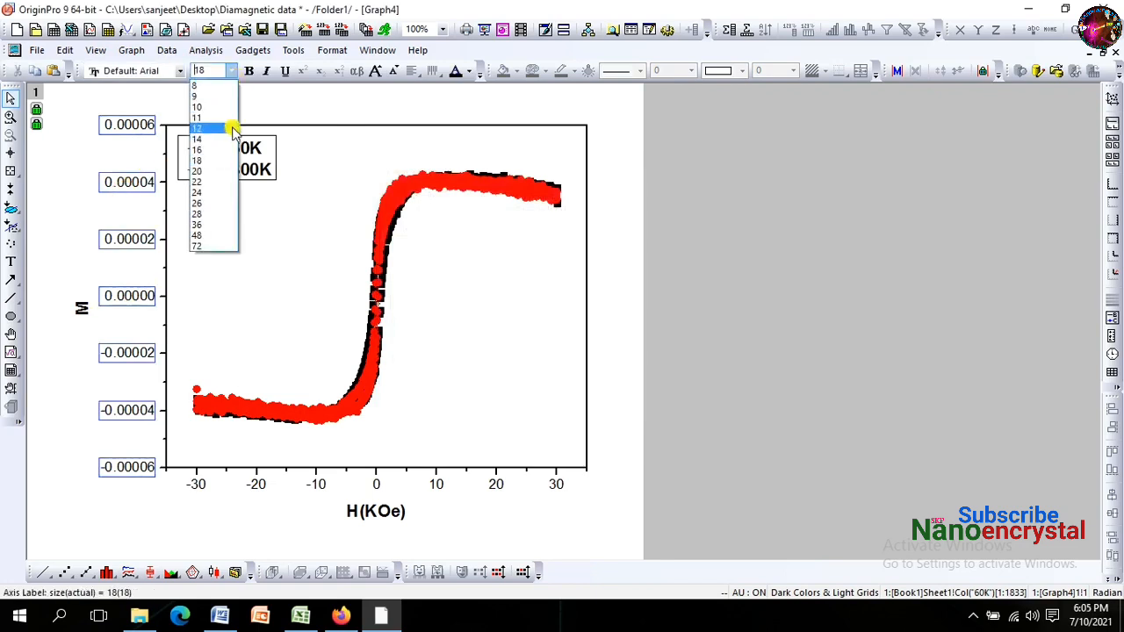
click(216, 216)
click(60, 239)
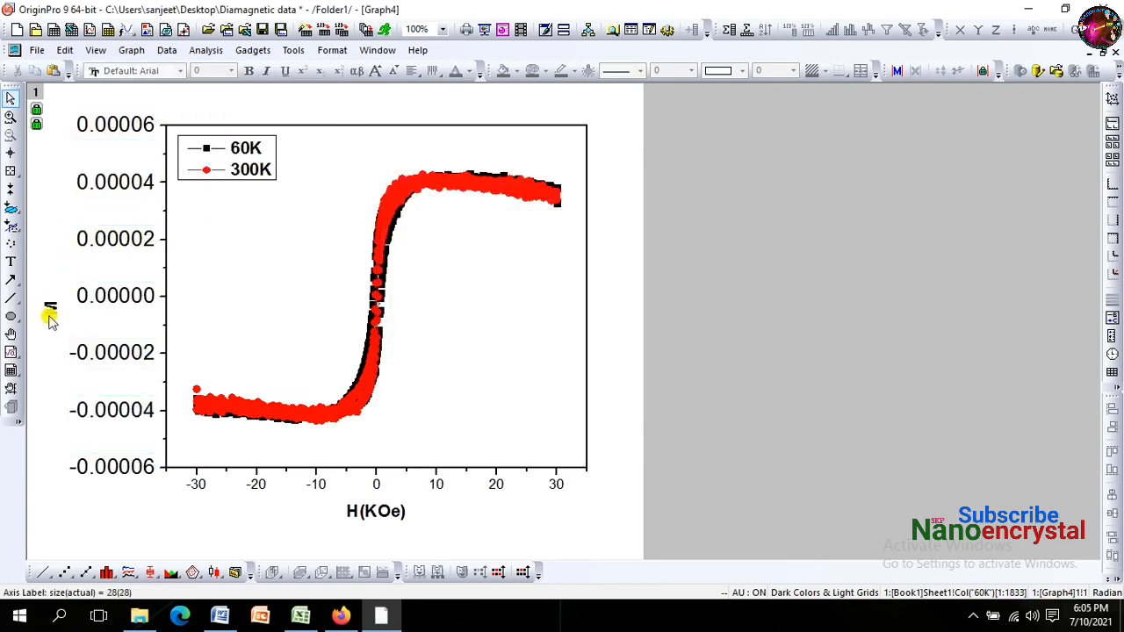
Step: Set the font size of the Y-axis title M to 36
click(49, 314)
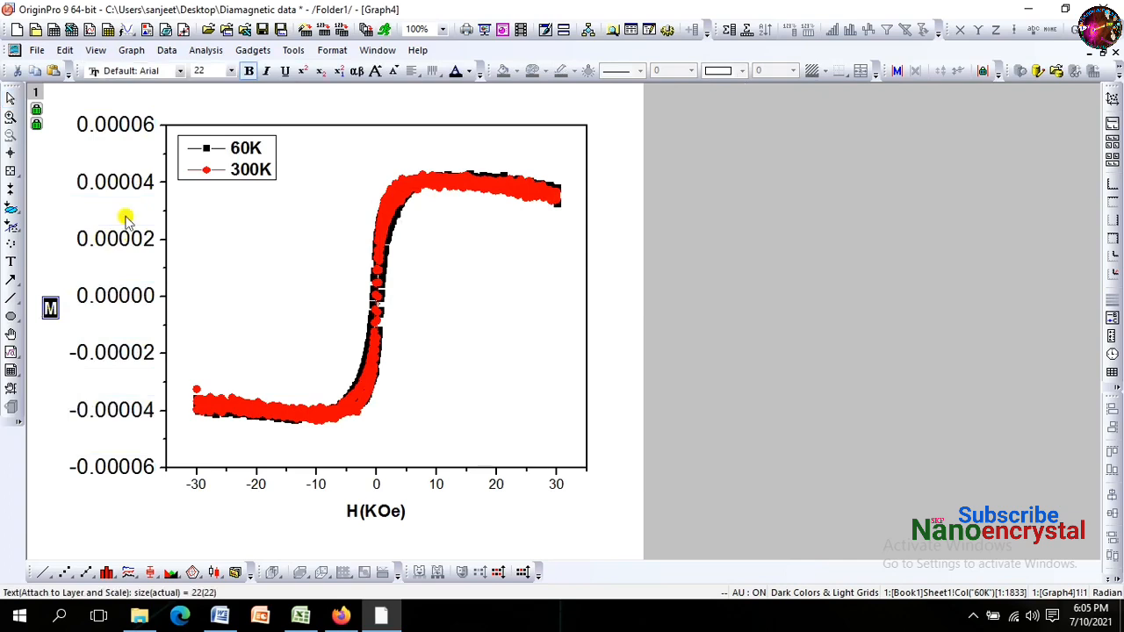
click(230, 72)
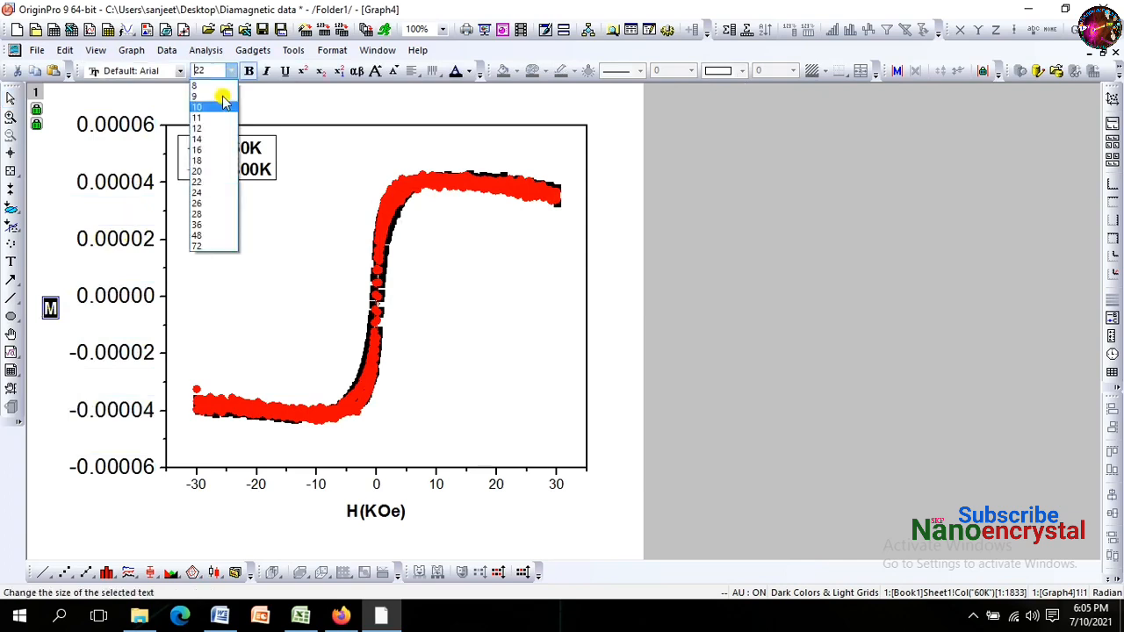
click(218, 226)
Step: Make the Y-axis tick labels bold and set the font size of the X-axis tick labels to 28
click(130, 250)
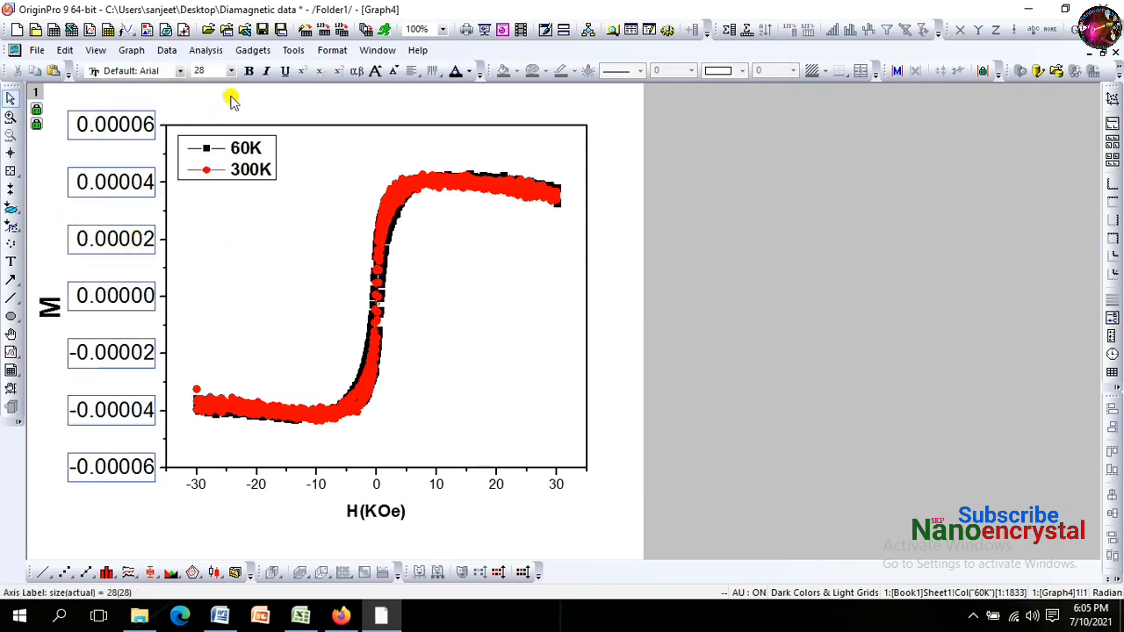
click(194, 486)
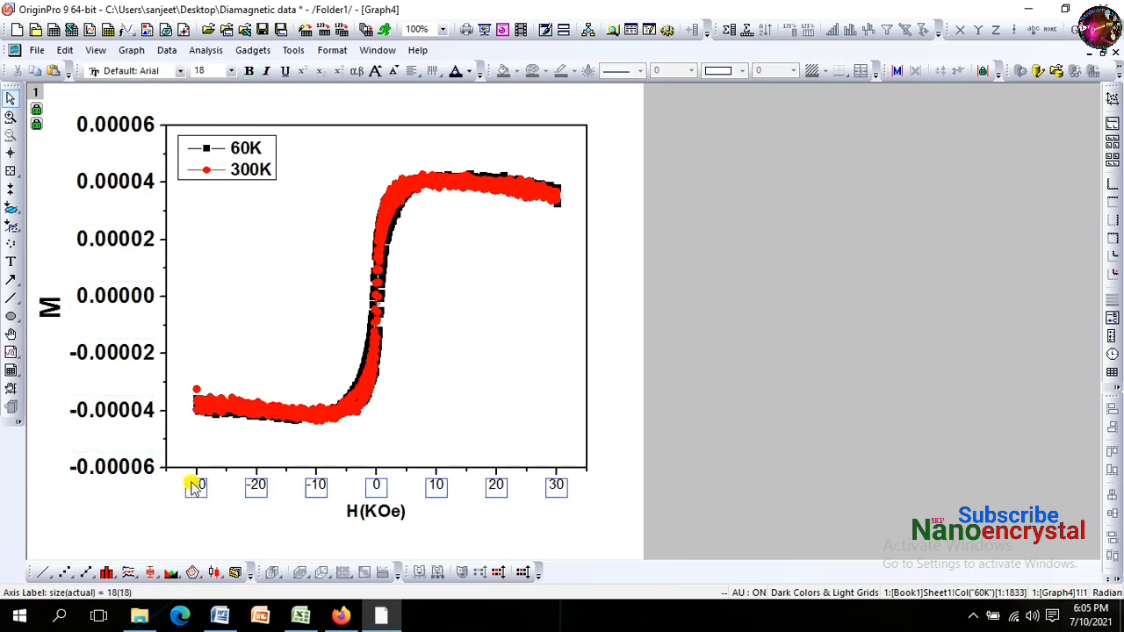
click(233, 72)
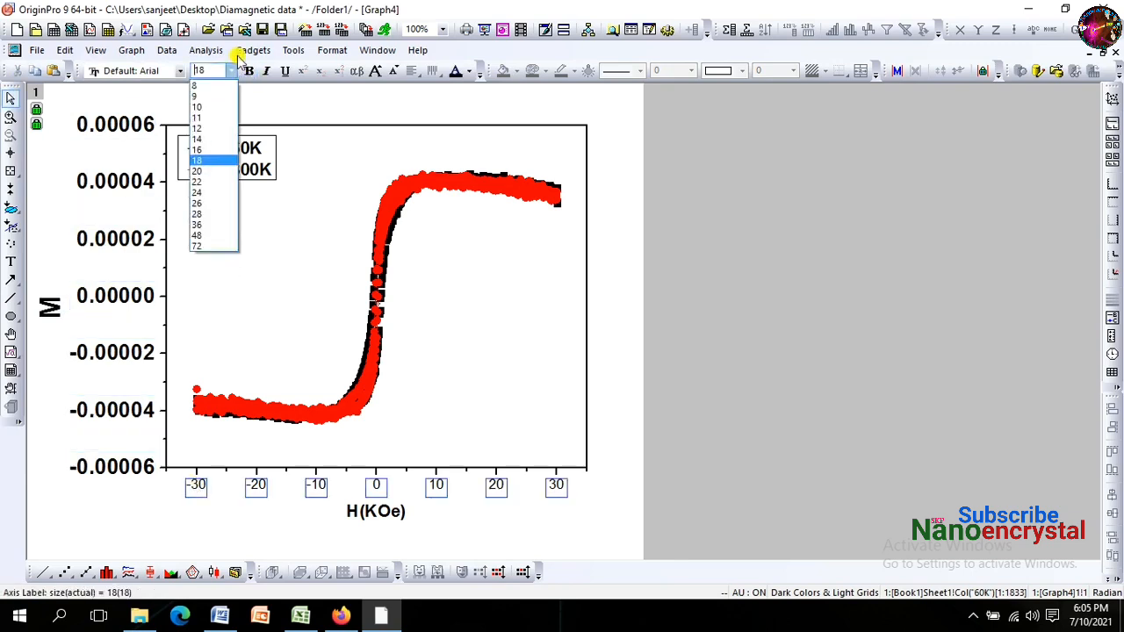
click(205, 222)
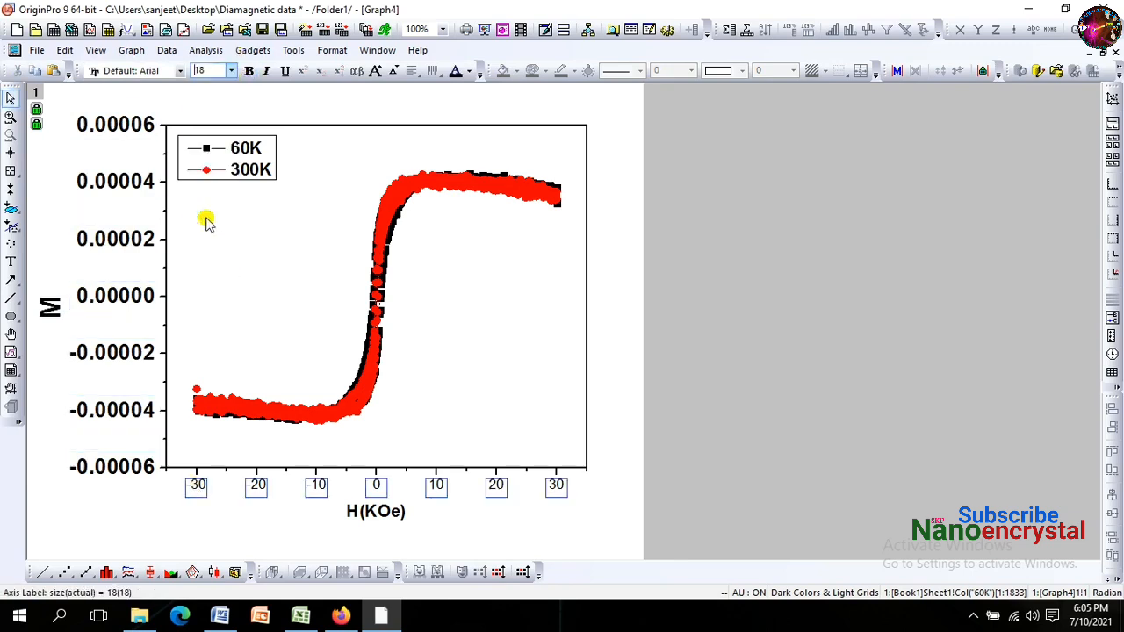
Step: Set the font size of the X-axis title H(KOe) to 36 and make the X-axis tick labels bold
double_click(361, 524)
key(ctrl+a)
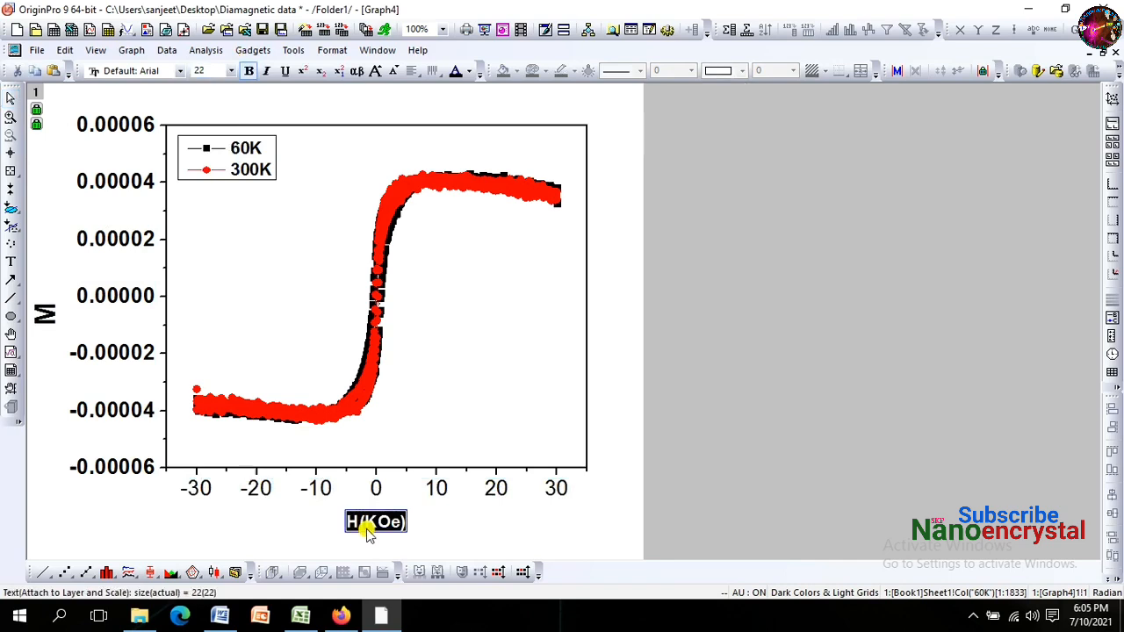
click(231, 71)
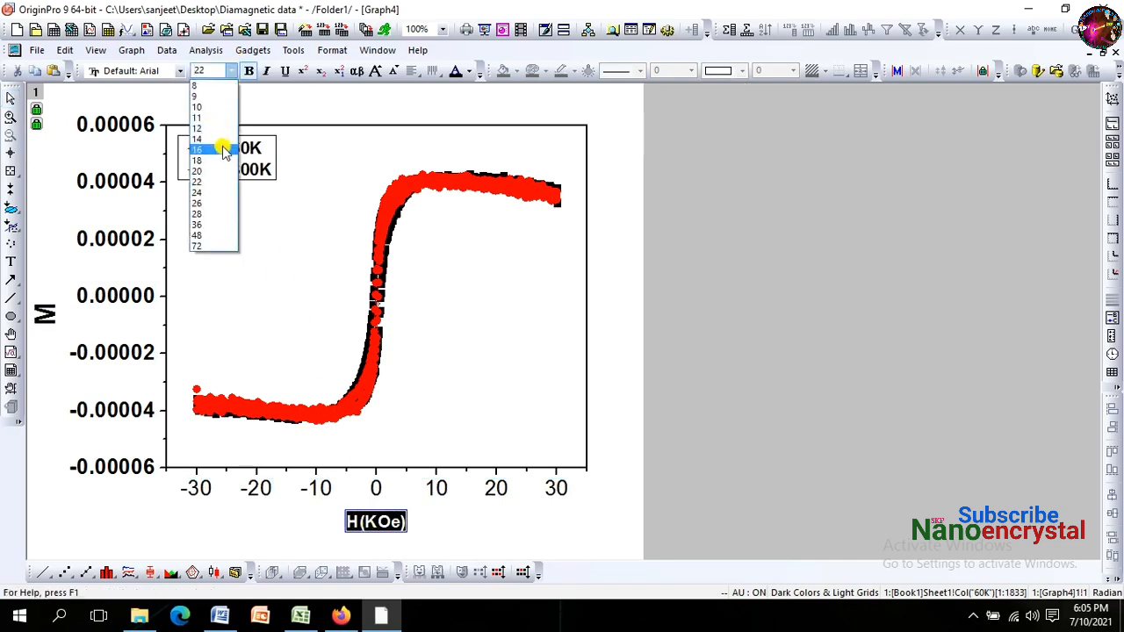
click(213, 221)
click(167, 532)
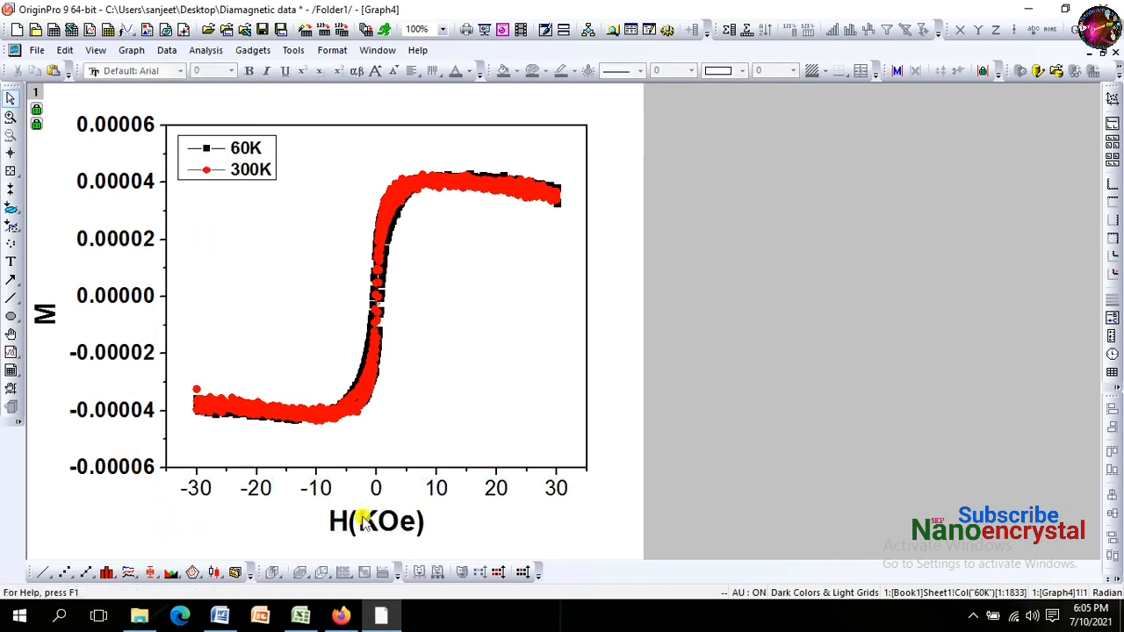
click(313, 488)
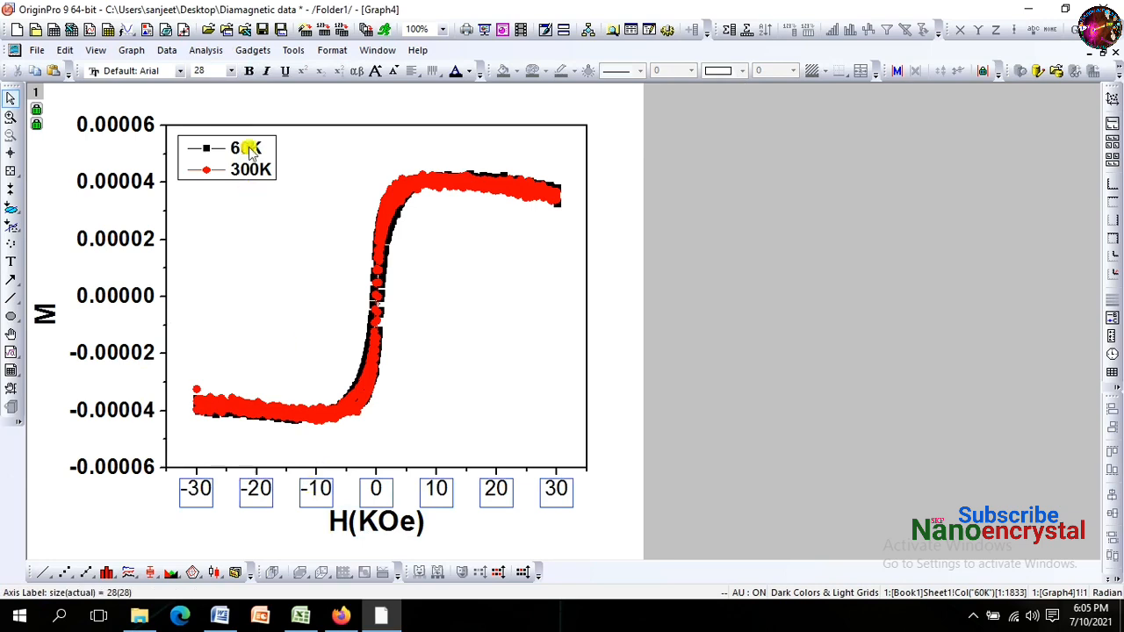
click(248, 70)
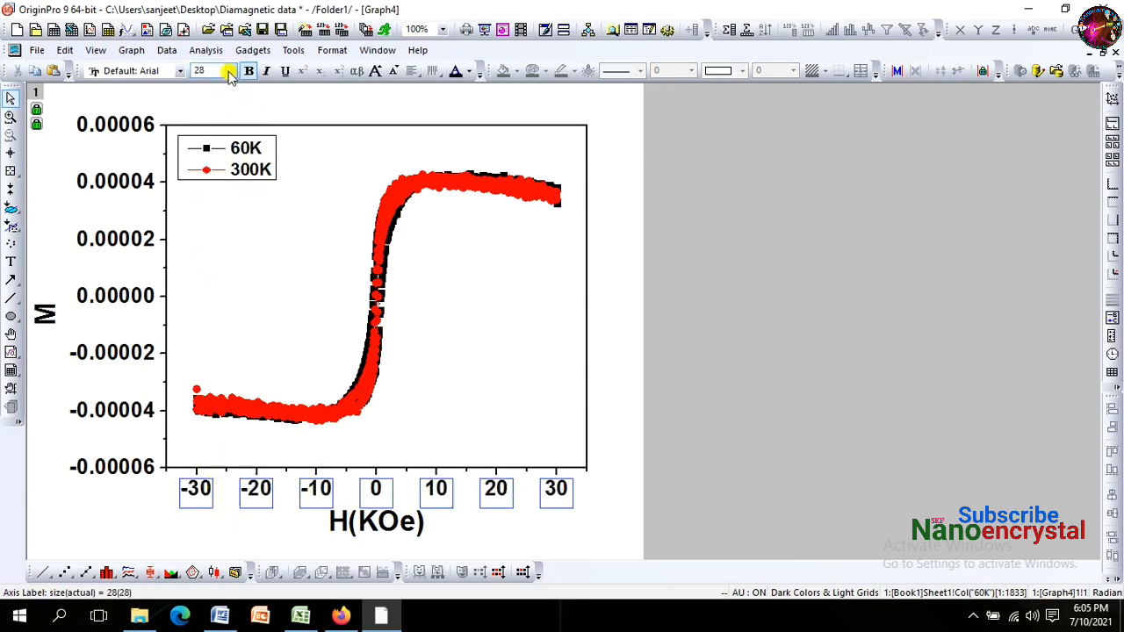
Step: Nudge the H(KOe) title slightly up, move the M title closer to the Y axis, and save the project
click(409, 521)
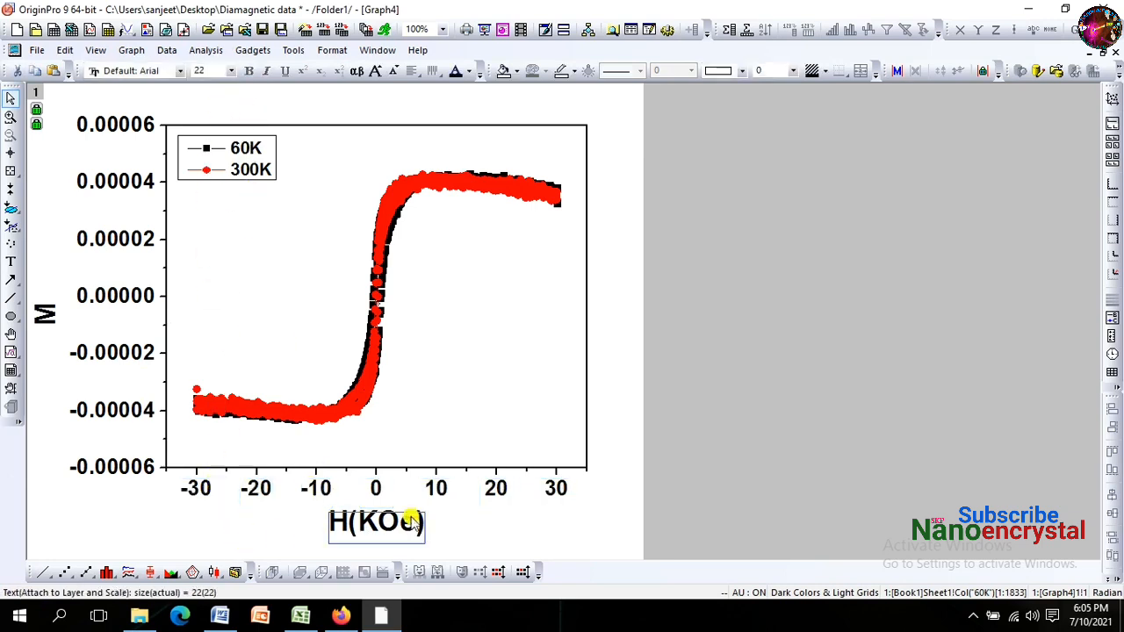
click(473, 520)
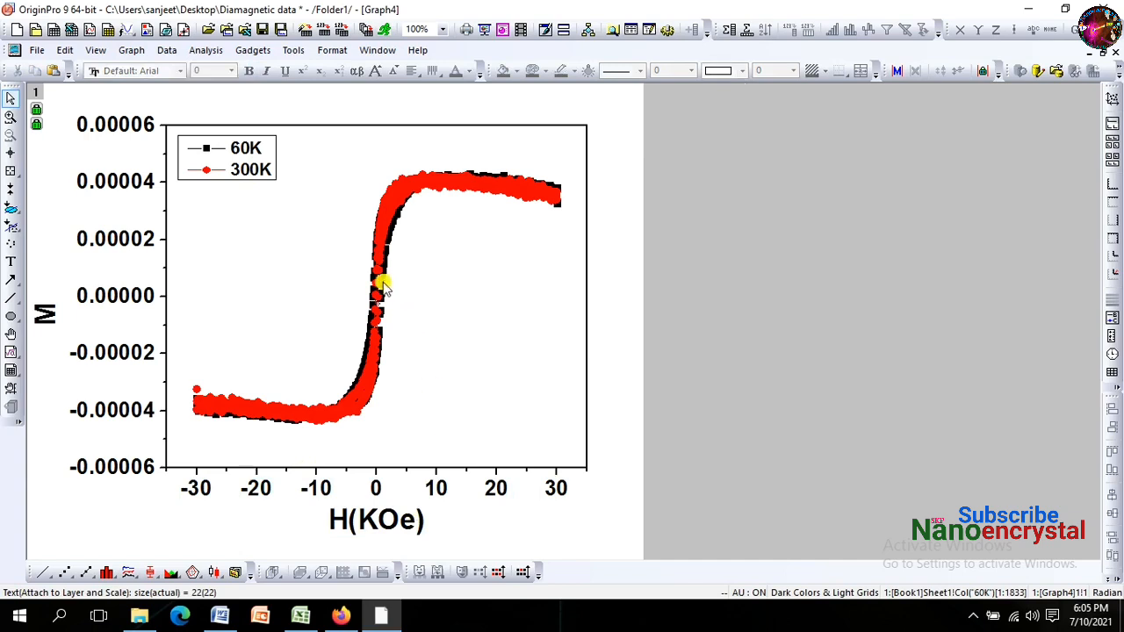
click(54, 319)
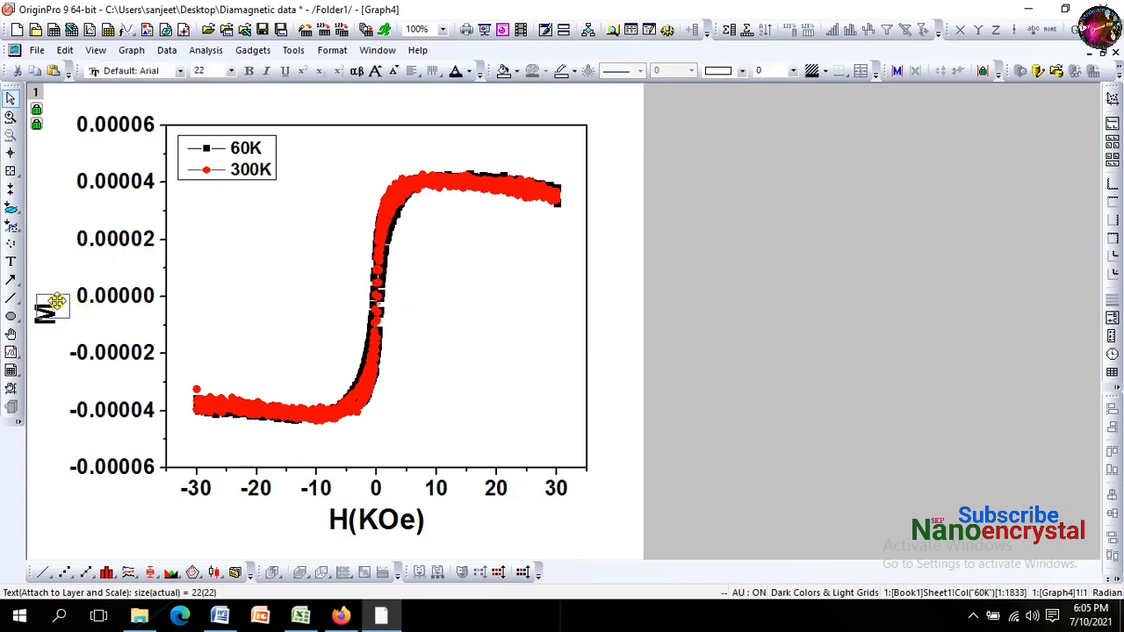
click(620, 363)
click(261, 32)
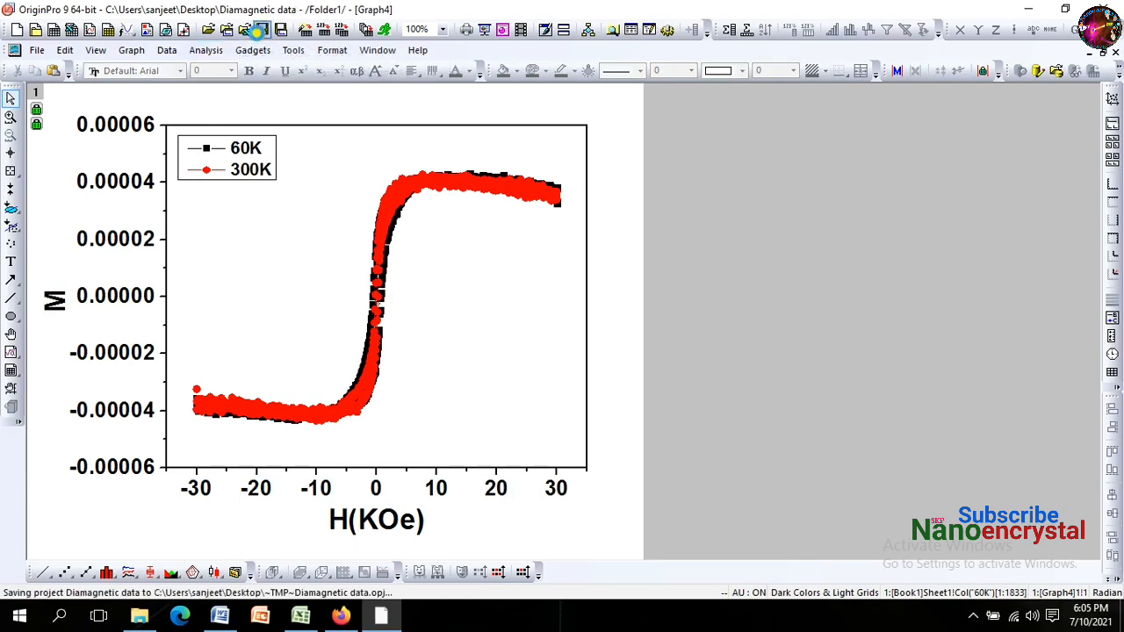
Step: Review the uncorrected curves in Graph1 and the linear fits in Graph2 and Graph3, ending on the corrected curves in Graph4
click(387, 50)
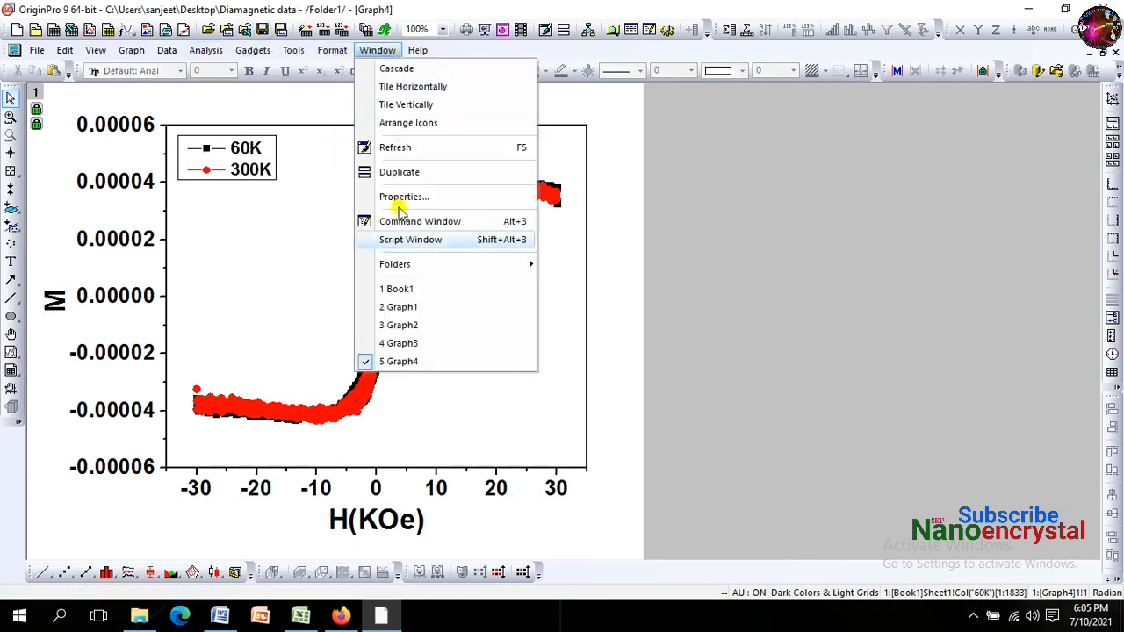
click(408, 308)
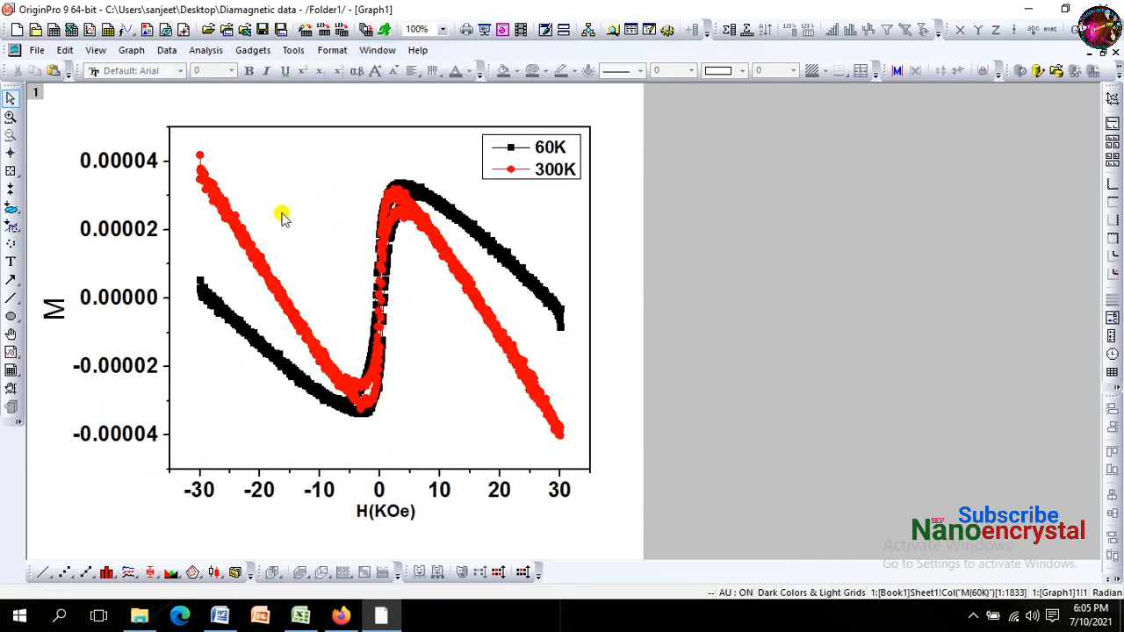
click(377, 50)
click(399, 322)
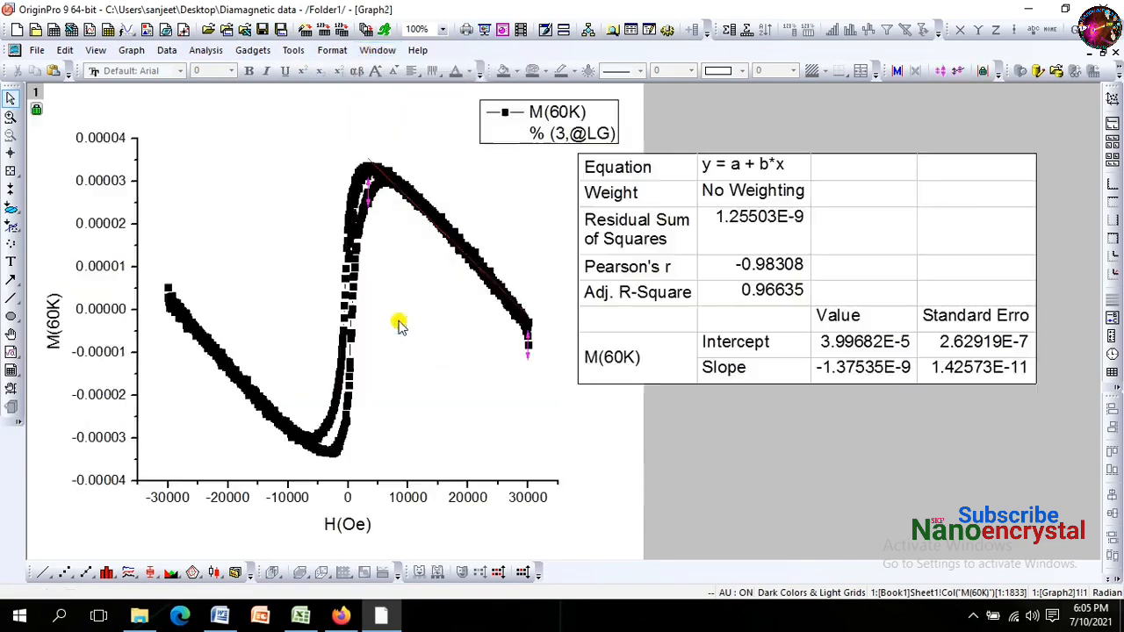
click(377, 50)
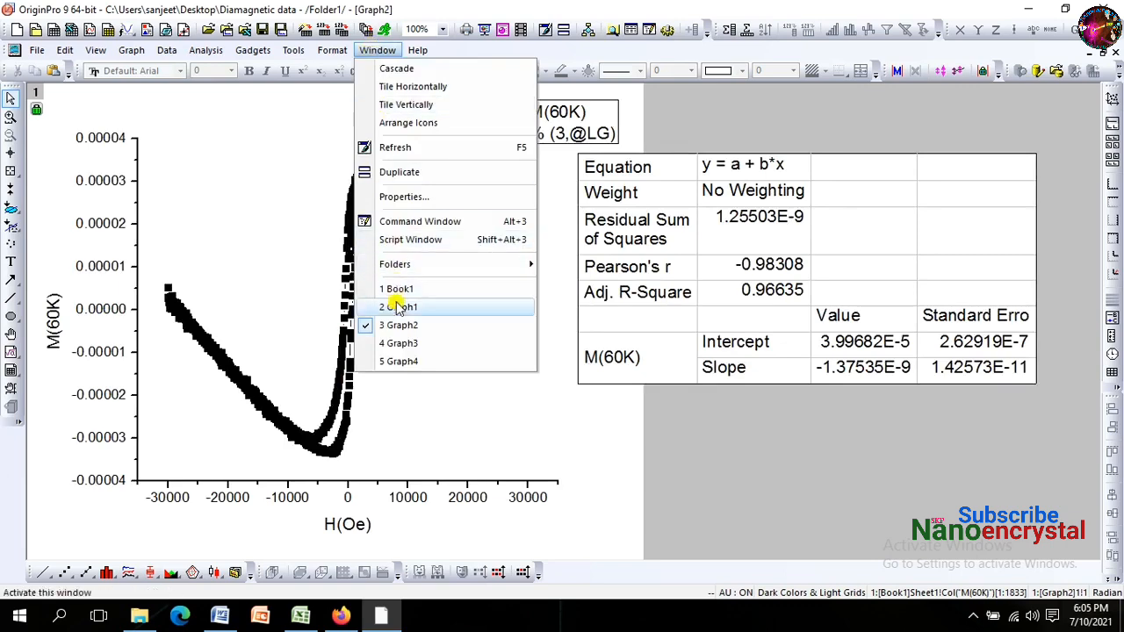
click(398, 343)
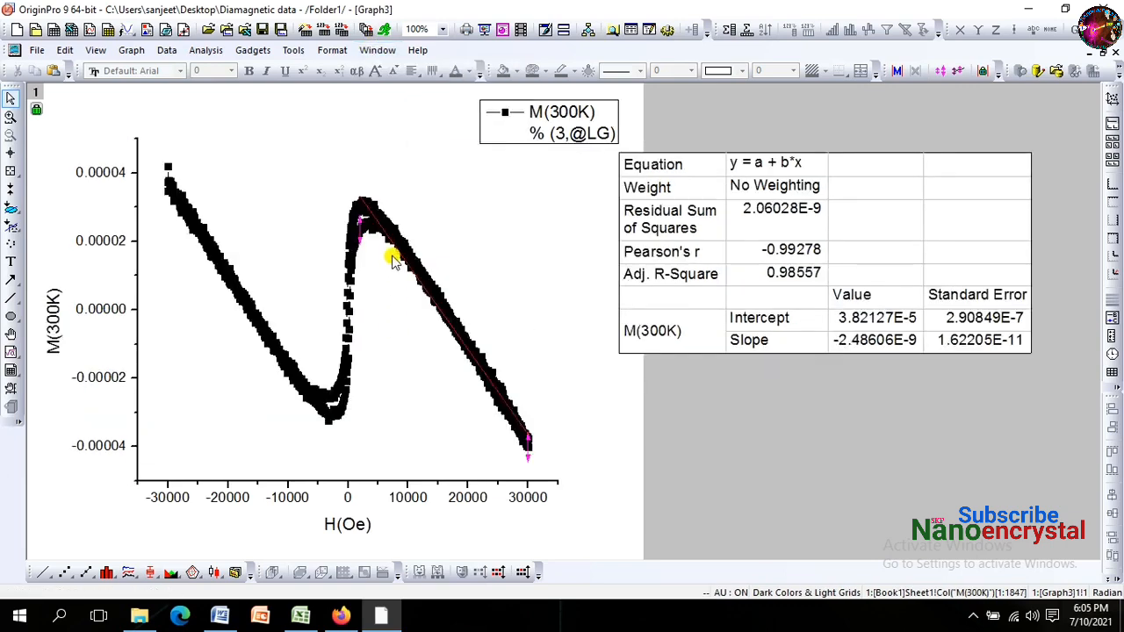
click(377, 50)
click(393, 360)
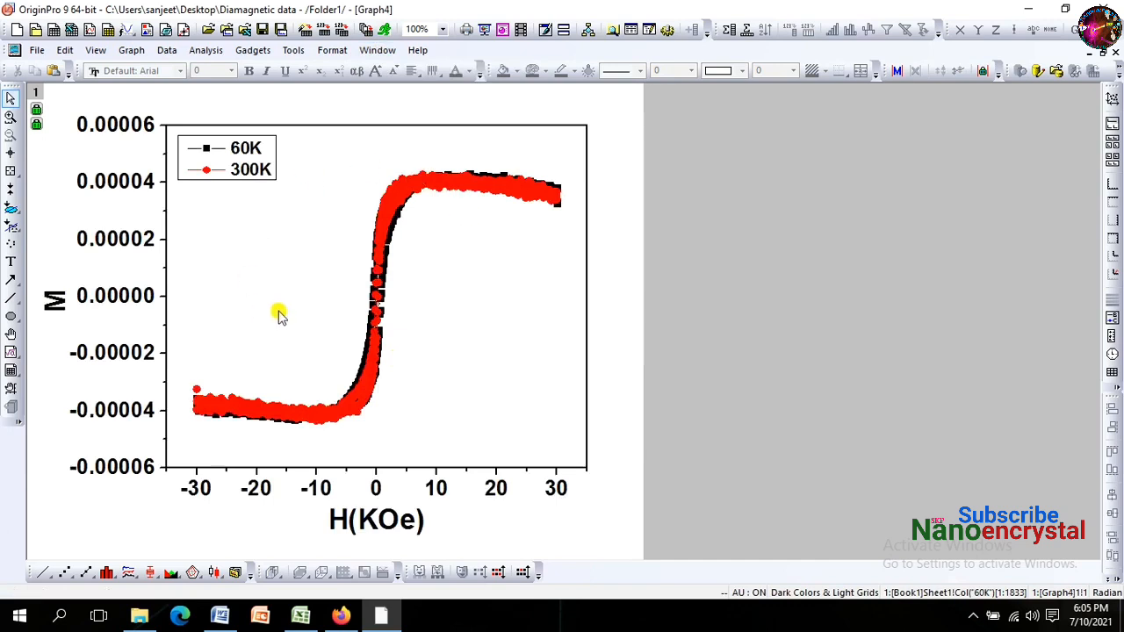
Step: Compare the uncorrected Graph1 with the corrected Graph4 and save the project with Graph4 active
click(378, 50)
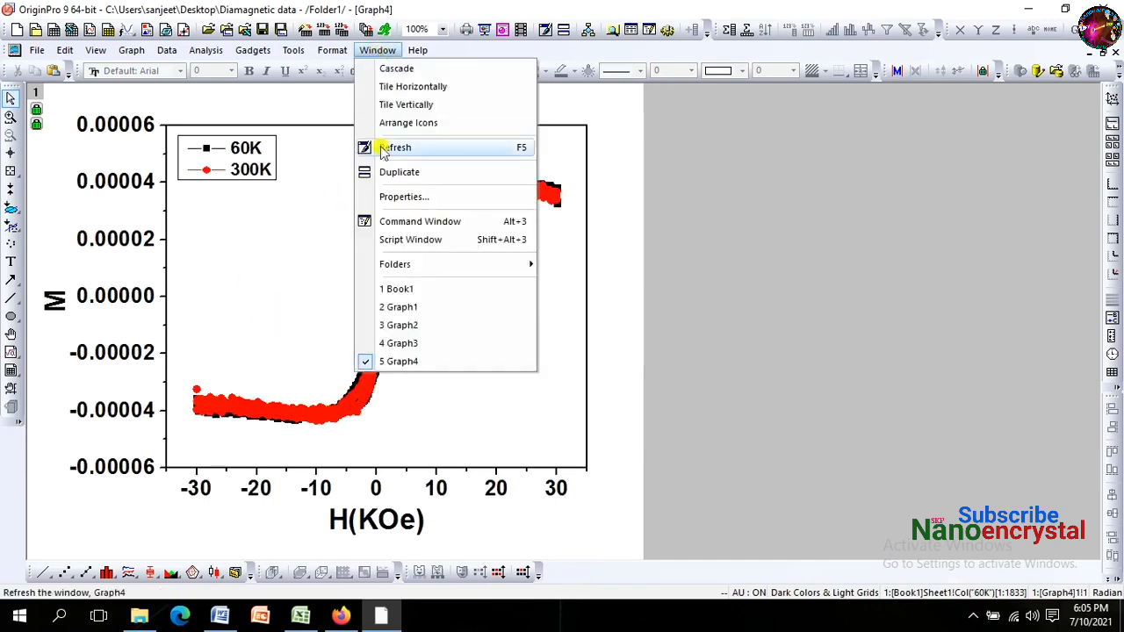
click(413, 304)
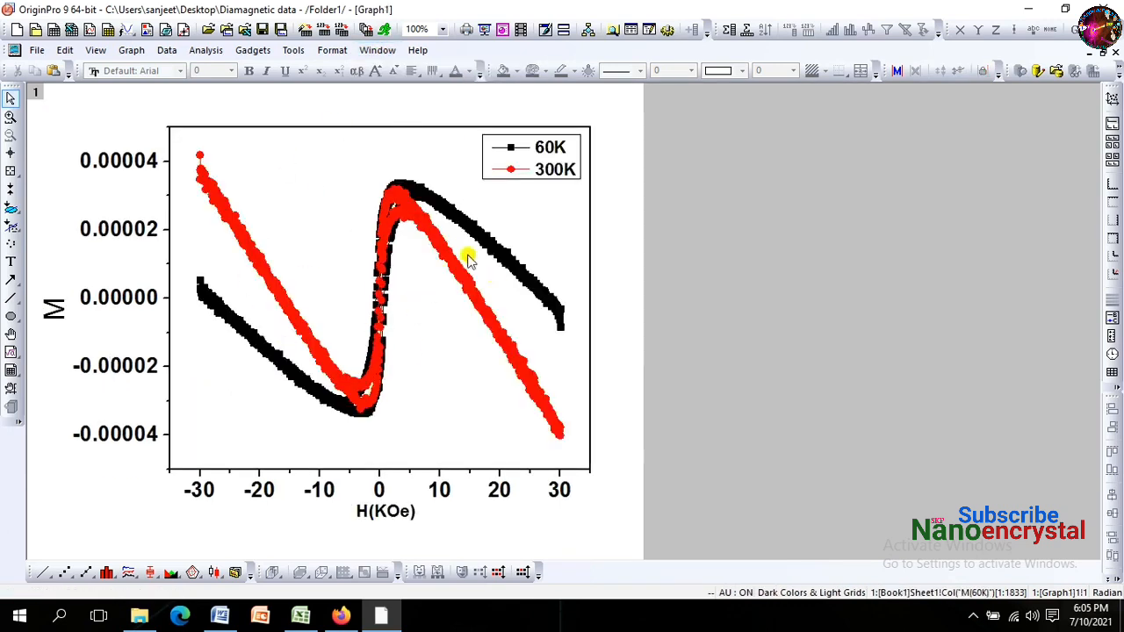
click(376, 50)
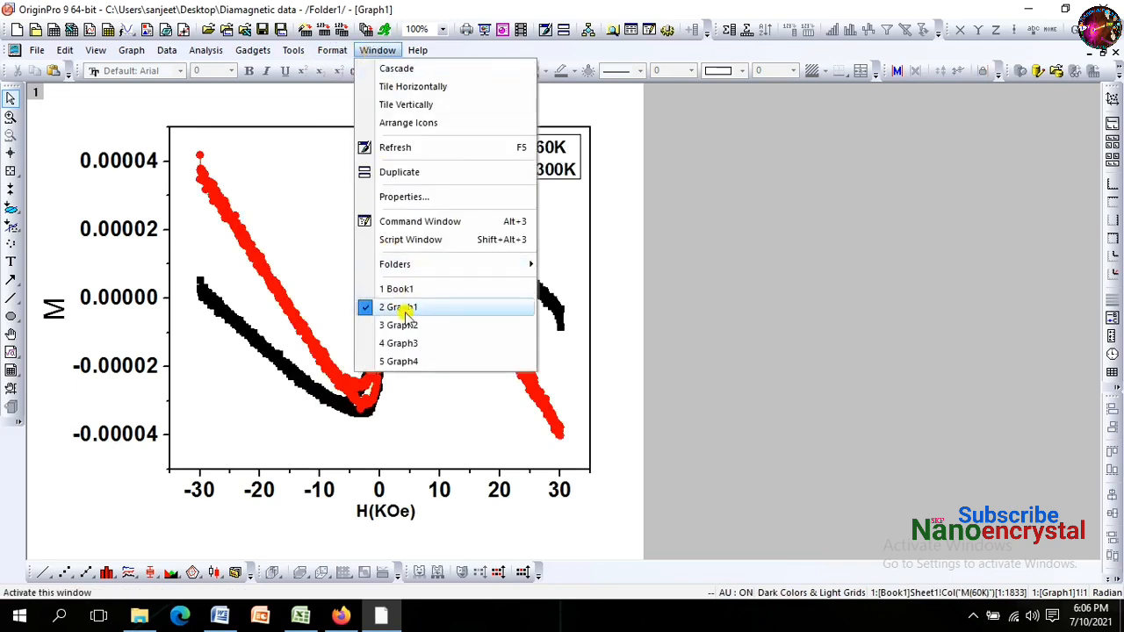
click(416, 363)
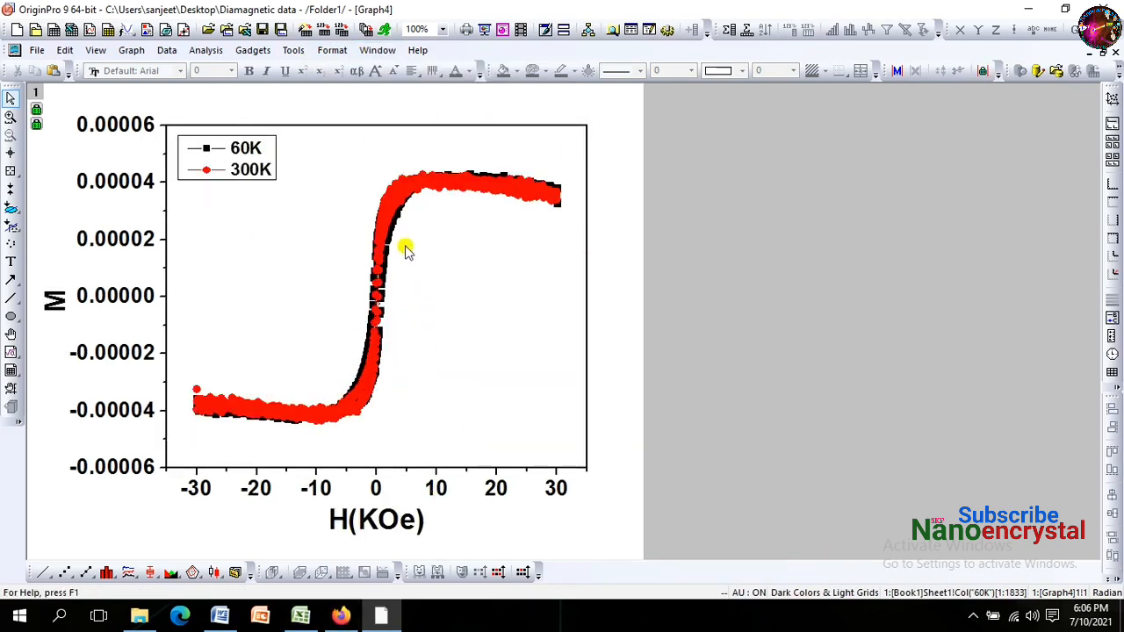
click(262, 31)
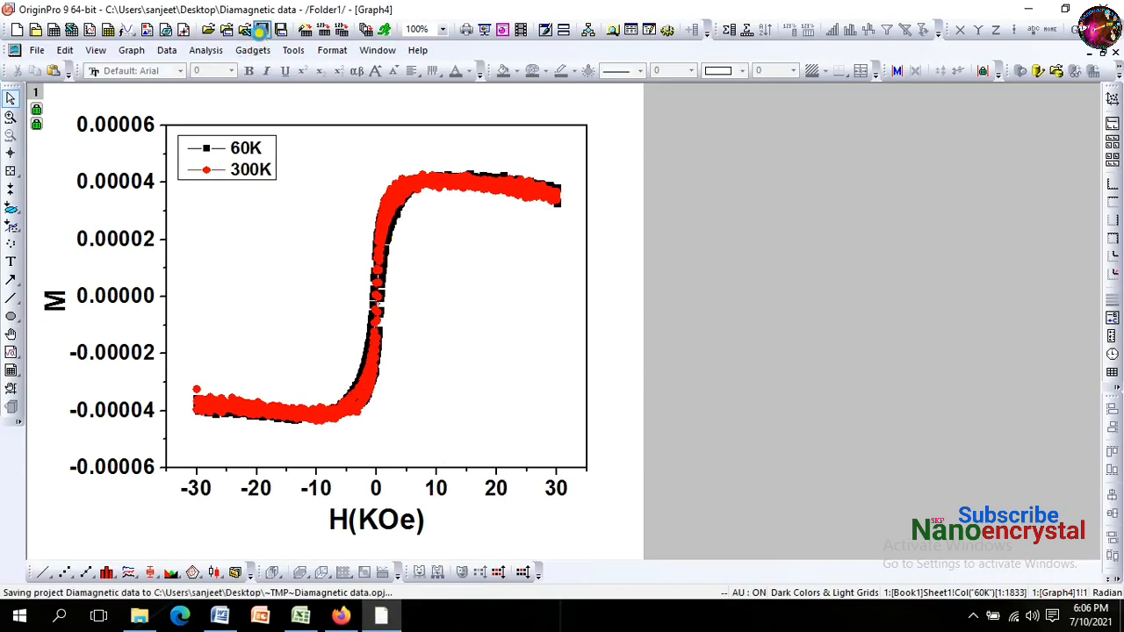